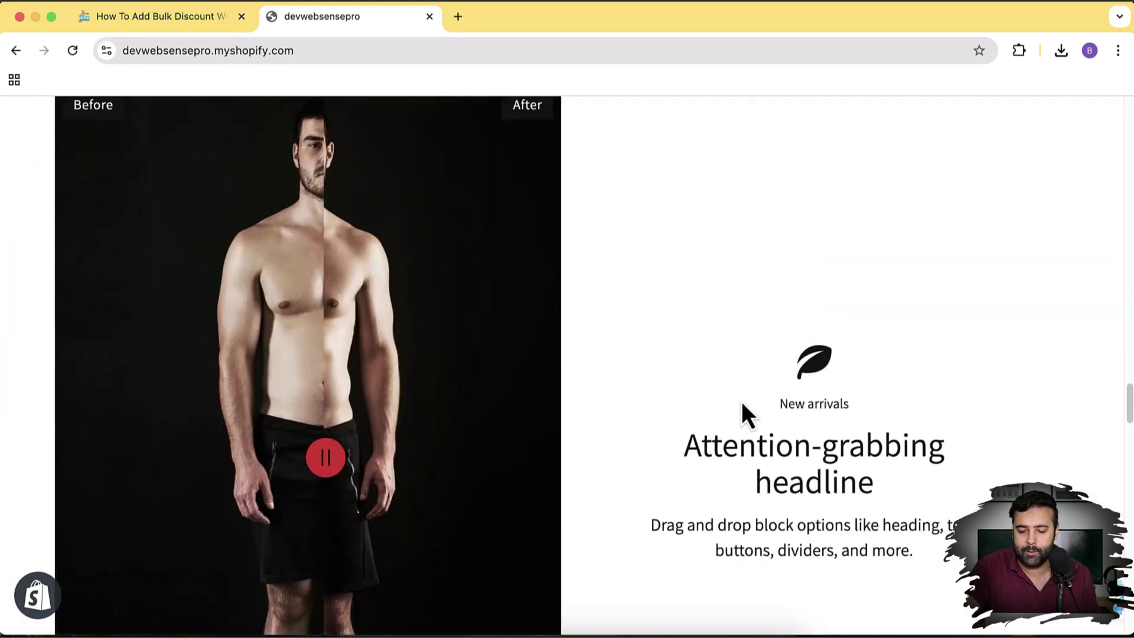
Look over the storefront home page and open the full product collection from the featured products
{"action": "scroll", "coordinate": [740, 412], "scroll_direction": "up", "scroll_amount": 4}
{"action": "scroll", "coordinate": [742, 404], "scroll_direction": "up", "scroll_amount": 15}
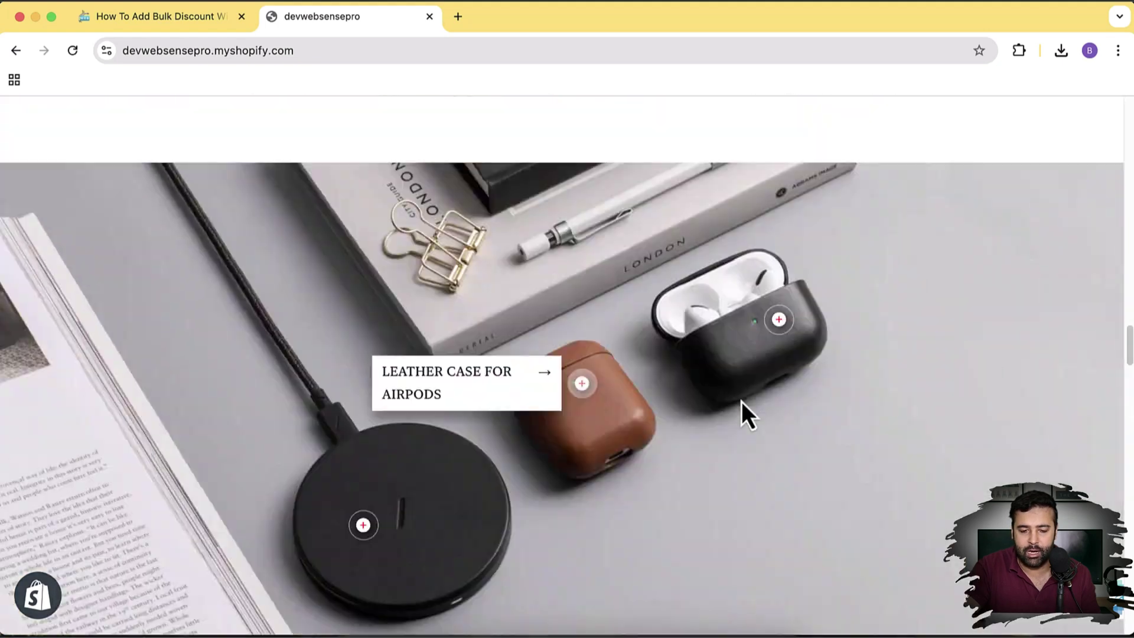
{"action": "scroll", "coordinate": [557, 246], "scroll_direction": "down", "scroll_amount": 3}
{"action": "scroll", "coordinate": [568, 261], "scroll_direction": "down", "scroll_amount": 5}
{"action": "scroll", "coordinate": [568, 261], "scroll_direction": "up", "scroll_amount": 6}
{"action": "scroll", "coordinate": [568, 261], "scroll_direction": "down", "scroll_amount": 15}
{"action": "scroll", "coordinate": [568, 261], "scroll_direction": "down", "scroll_amount": 5}
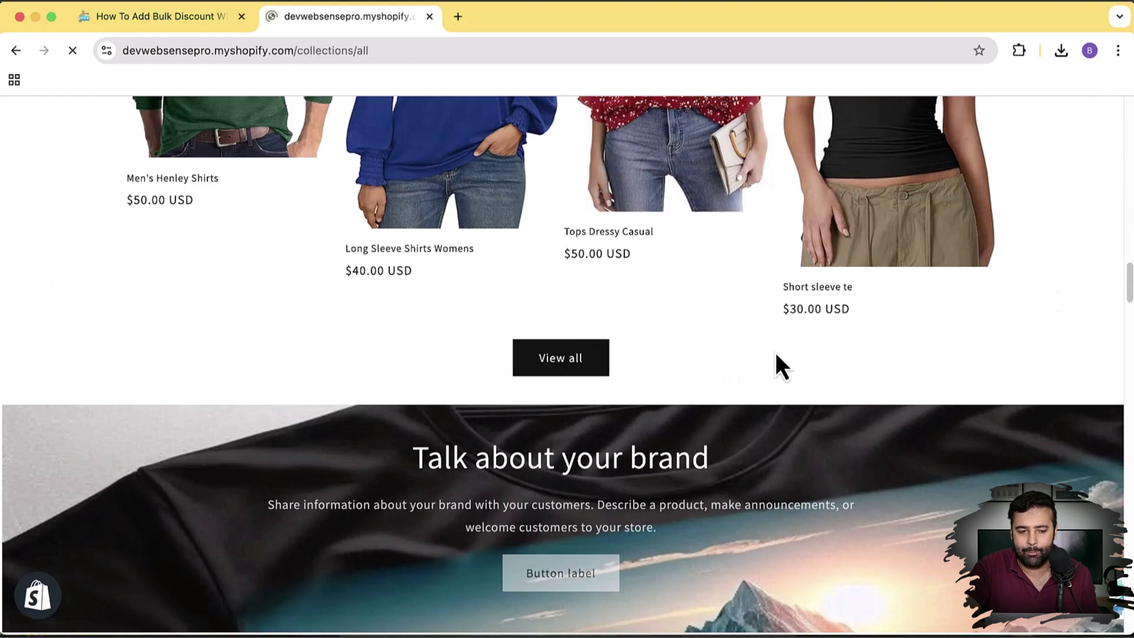
Look through the full product collection and open the Men's Henley Shirts product page
{"action": "scroll", "coordinate": [997, 270], "scroll_direction": "down", "scroll_amount": 5}
{"action": "scroll", "coordinate": [996, 270], "scroll_direction": "down", "scroll_amount": 10}
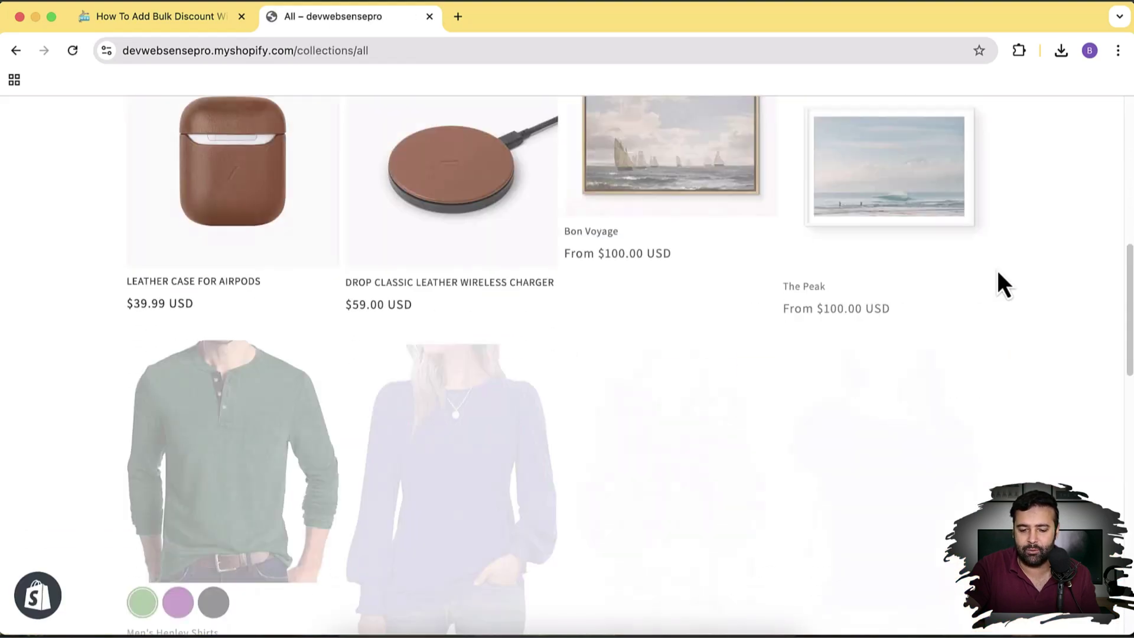
{"action": "scroll", "coordinate": [998, 272], "scroll_direction": "down", "scroll_amount": 8}
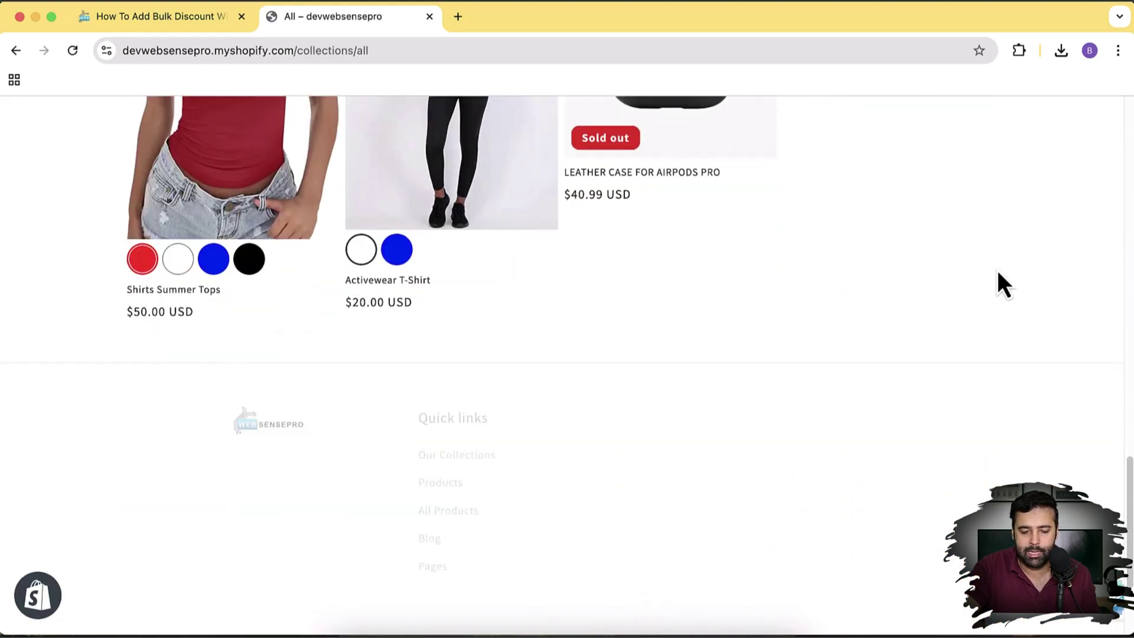
{"action": "scroll", "coordinate": [998, 273], "scroll_direction": "up", "scroll_amount": 15}
{"action": "scroll", "coordinate": [998, 273], "scroll_direction": "up", "scroll_amount": 3}
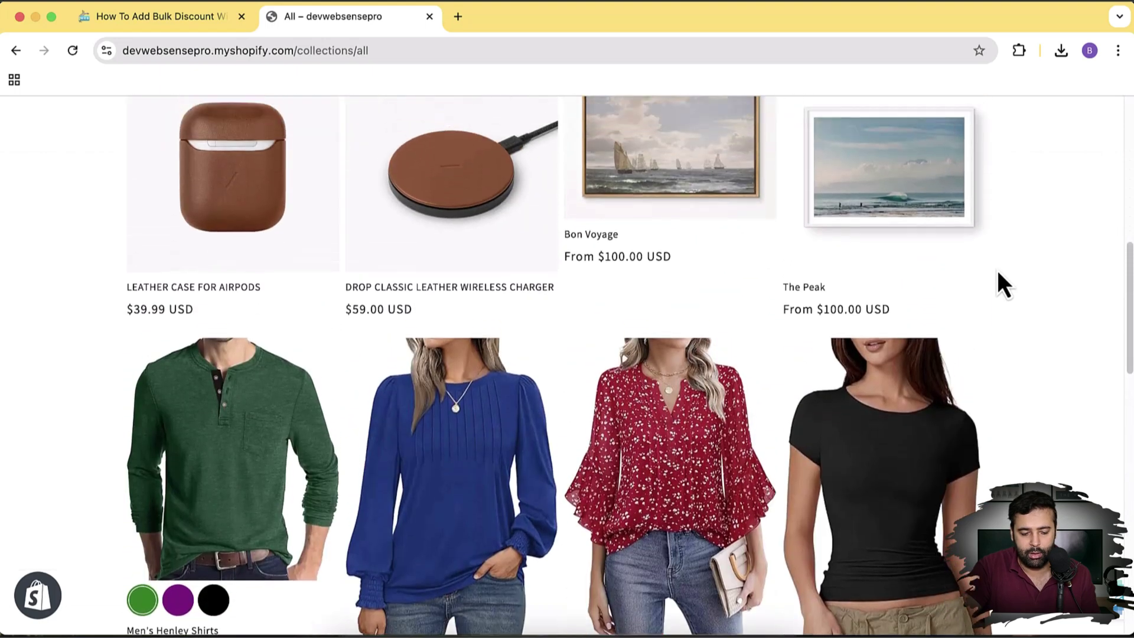
{"action": "left_click", "coordinate": [246, 469]}
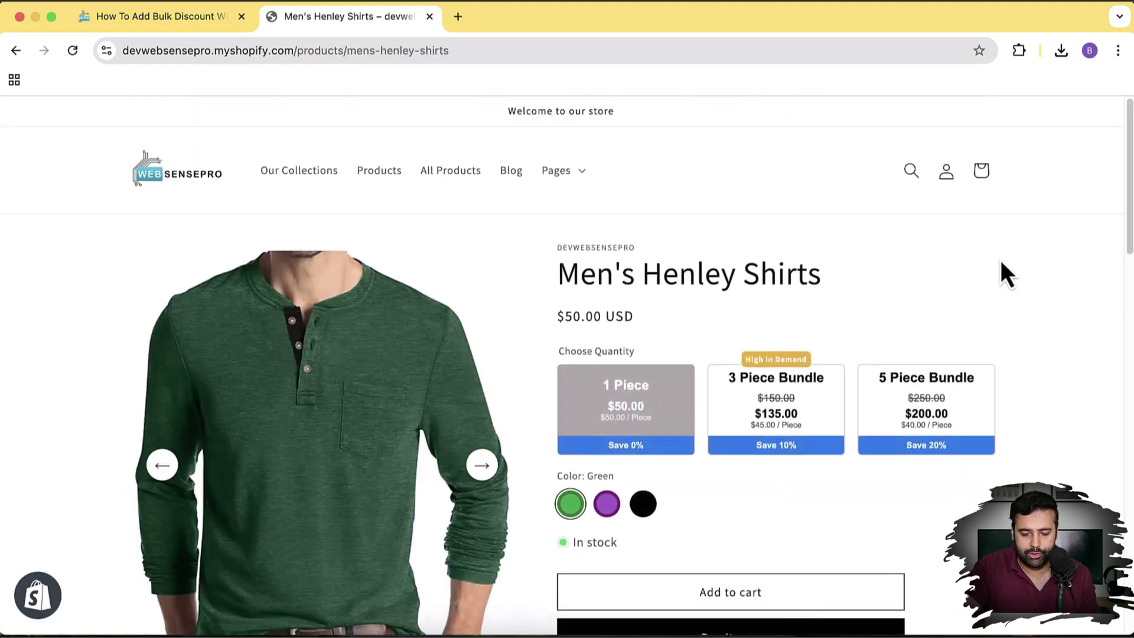
Choose the 3 Piece Bundle as the quantity option for the Men's Henley Shirts product
{"action": "scroll", "coordinate": [1015, 221], "scroll_direction": "down", "scroll_amount": 3}
{"action": "scroll", "coordinate": [1015, 221], "scroll_direction": "up", "scroll_amount": 2}
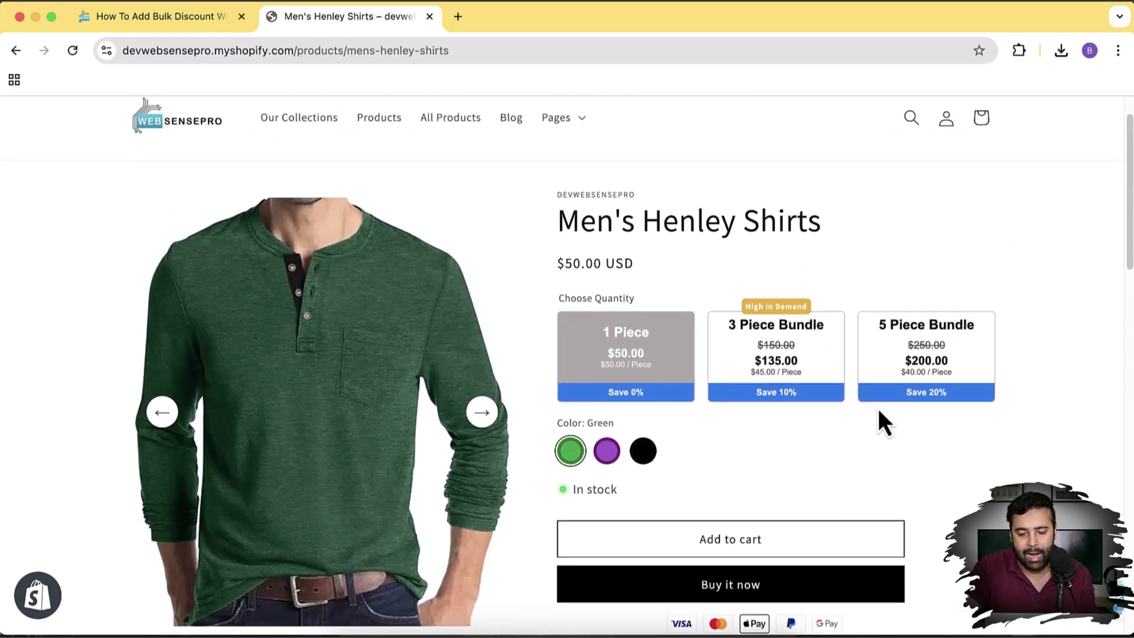
{"action": "left_click", "coordinate": [845, 376]}
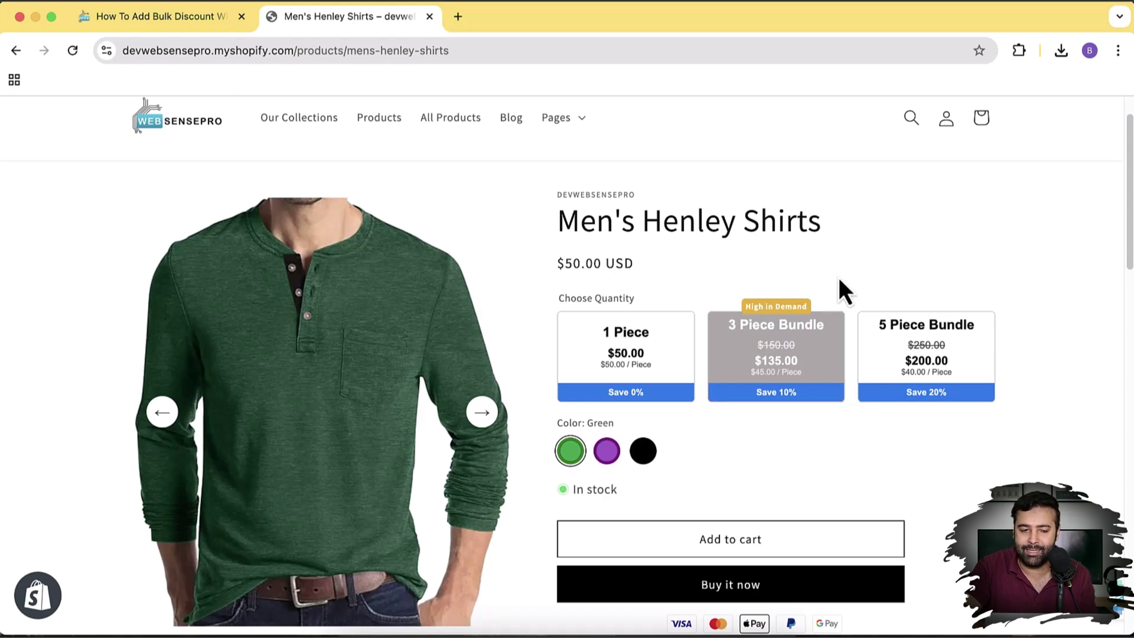
Open the BBD - Big Bulk Discount listing on the Shopify App Store in a new browser tab
{"action": "left_click", "coordinate": [453, 27]}
{"action": "type", "text": "big"}
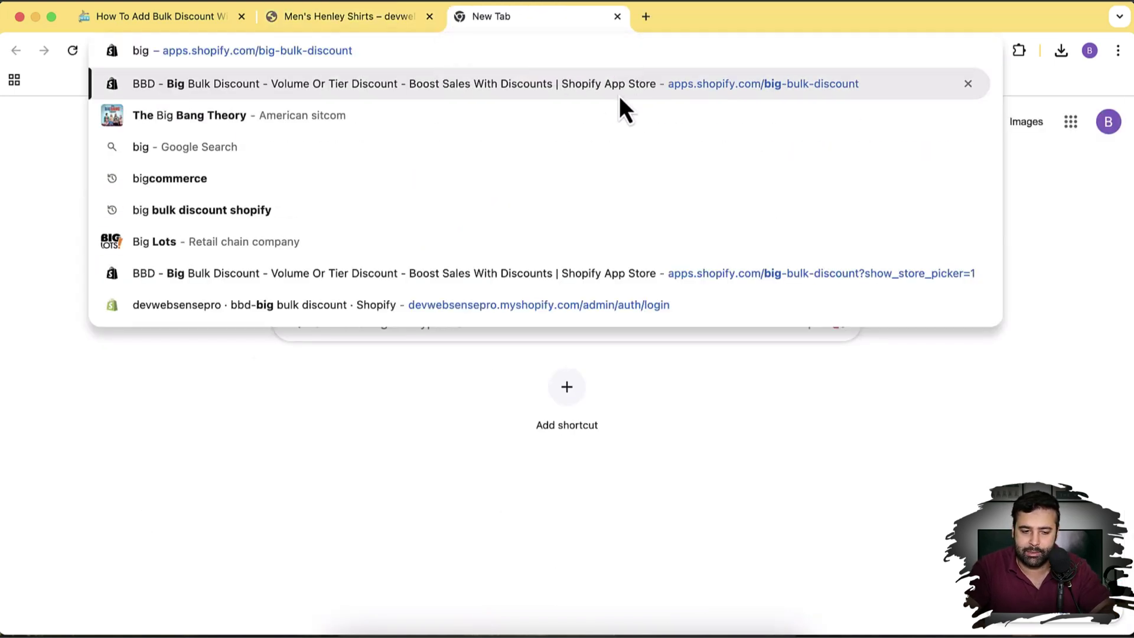
{"action": "left_click", "coordinate": [619, 94]}
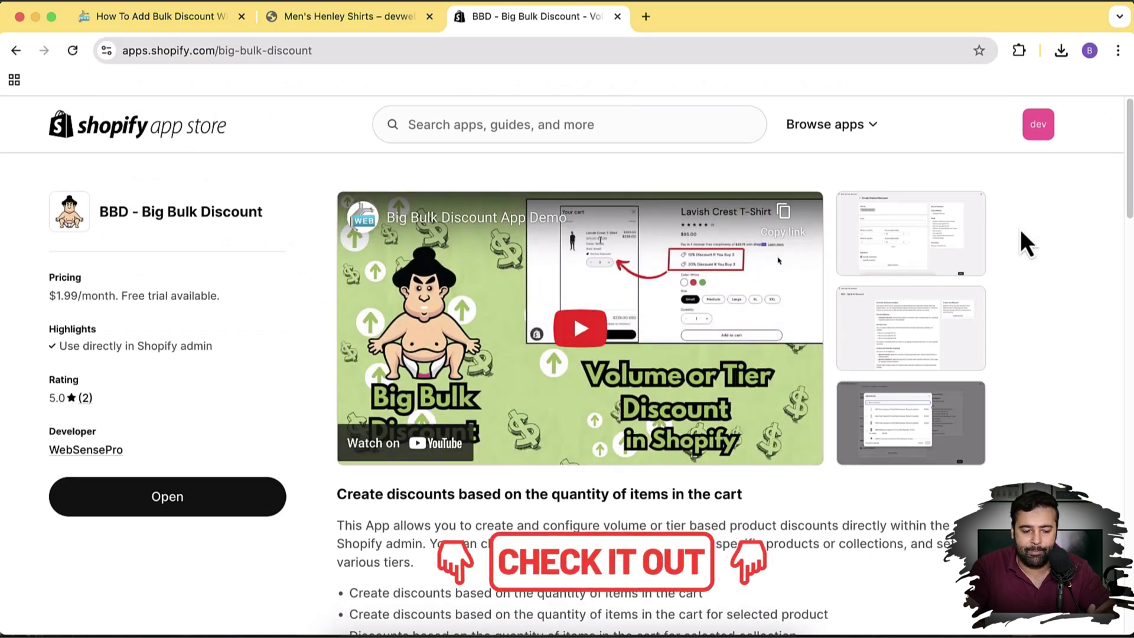
Examine the pricing information on the BBD - Big Bulk Discount app listing
{"action": "scroll", "coordinate": [1021, 230], "scroll_direction": "down", "scroll_amount": 1}
{"action": "double_click", "coordinate": [101, 294]}
{"action": "left_click", "coordinate": [160, 283]}
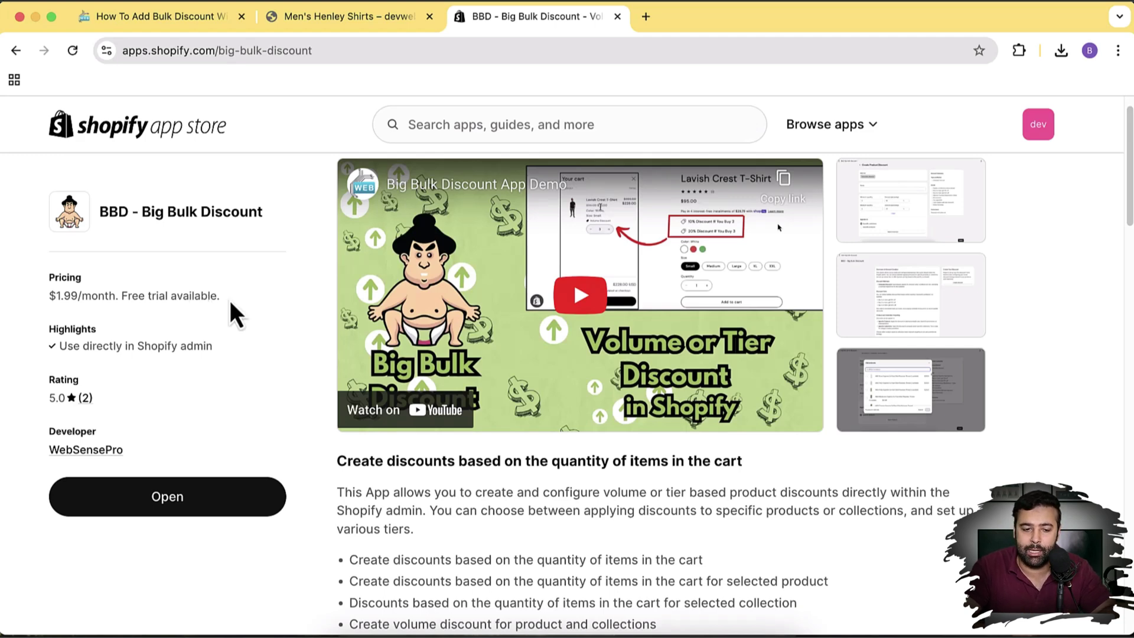
Compare the quantity bundles on the Men's Henley Shirts page with the features on the BBD - Big Bulk Discount app listing
{"action": "left_click", "coordinate": [368, 21]}
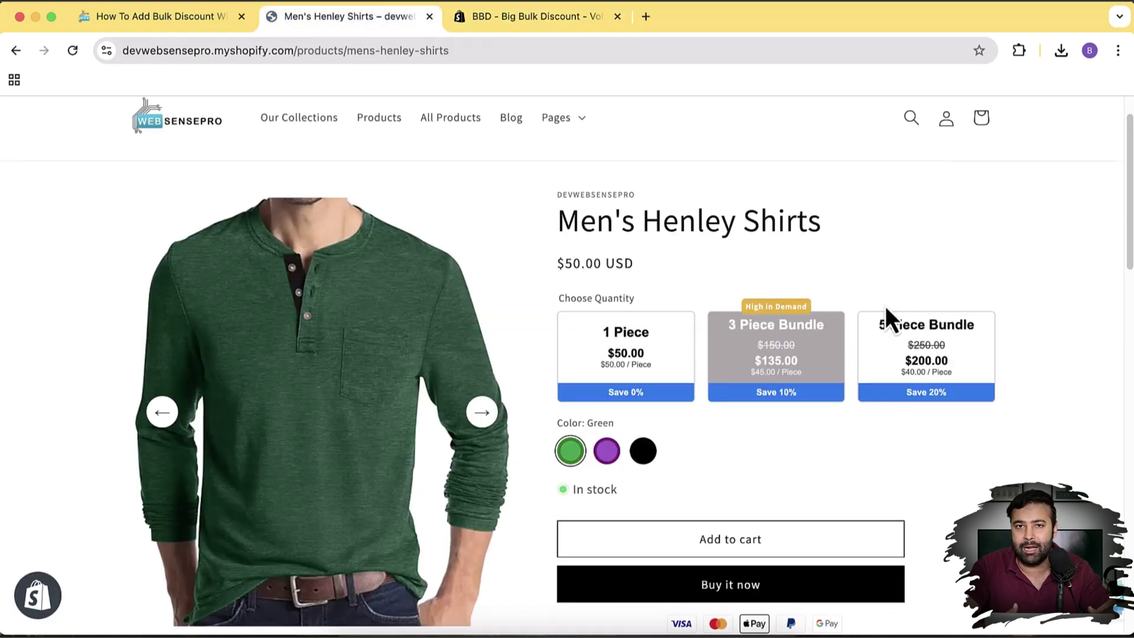
{"action": "left_click", "coordinate": [551, 17]}
{"action": "scroll", "coordinate": [1042, 237], "scroll_direction": "down", "scroll_amount": 10}
{"action": "scroll", "coordinate": [1043, 236], "scroll_direction": "up", "scroll_amount": 10}
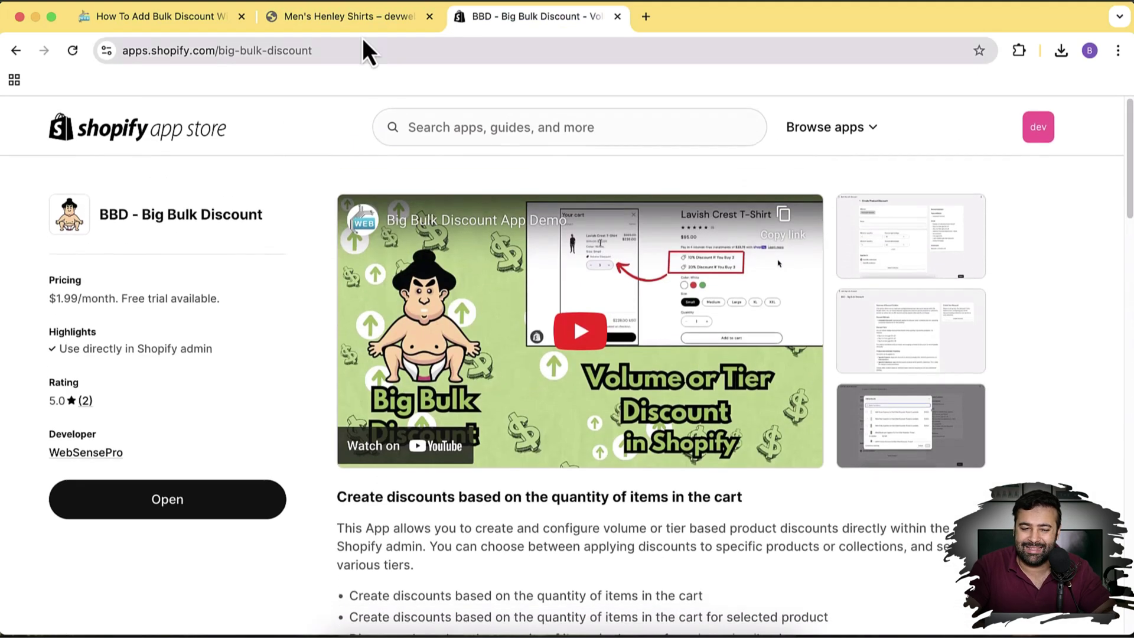
{"action": "left_click", "coordinate": [371, 22]}
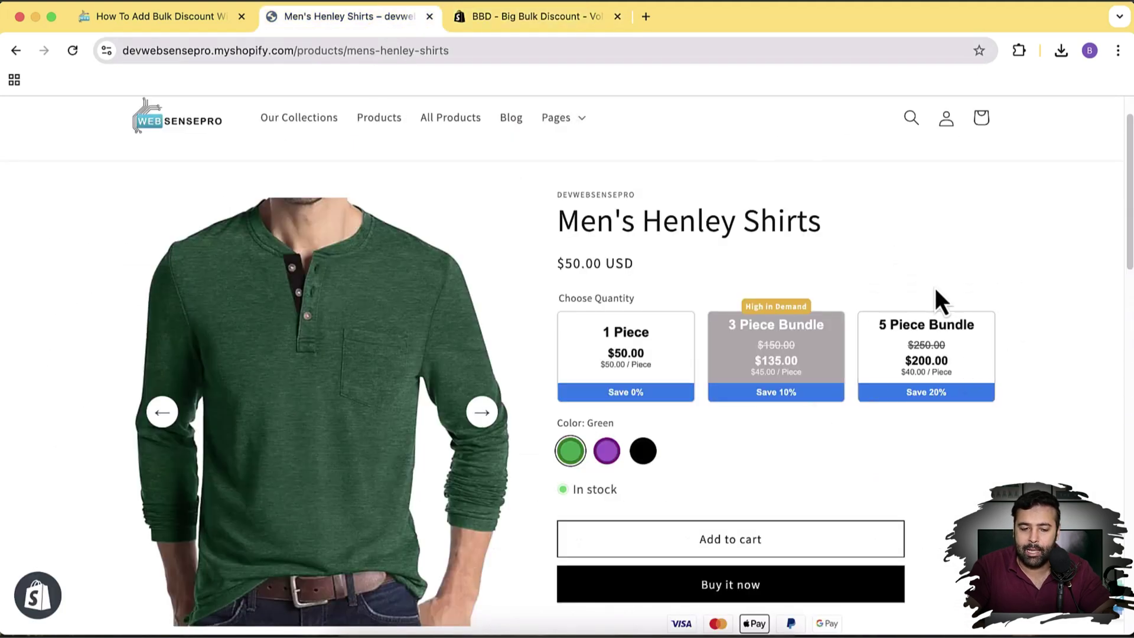
{"action": "left_click", "coordinate": [552, 21]}
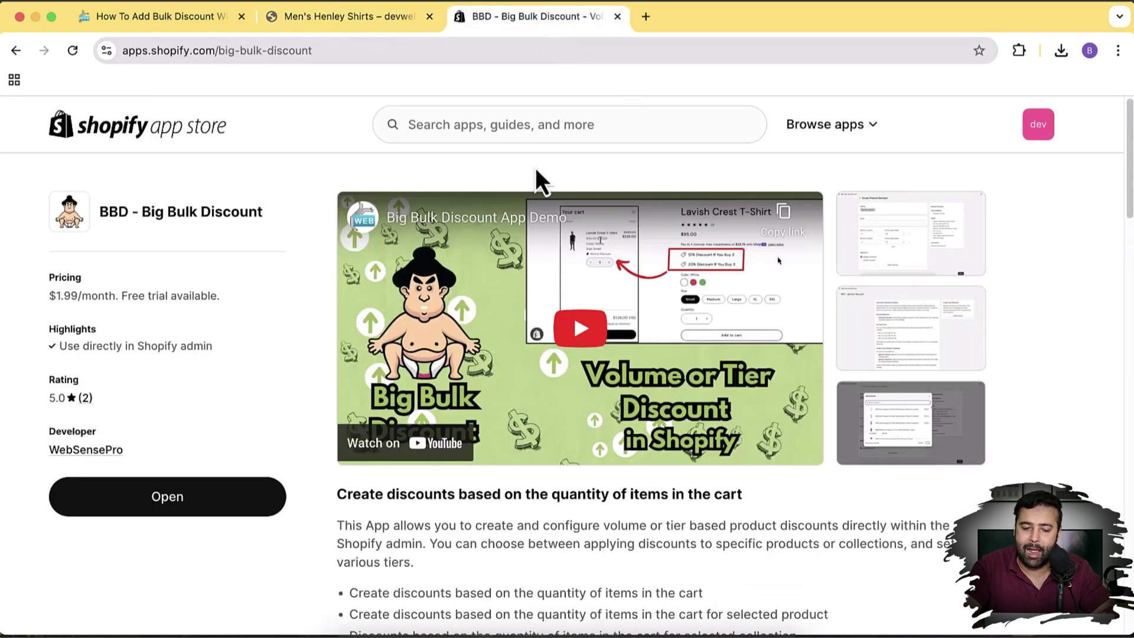
{"action": "left_click", "coordinate": [370, 16]}
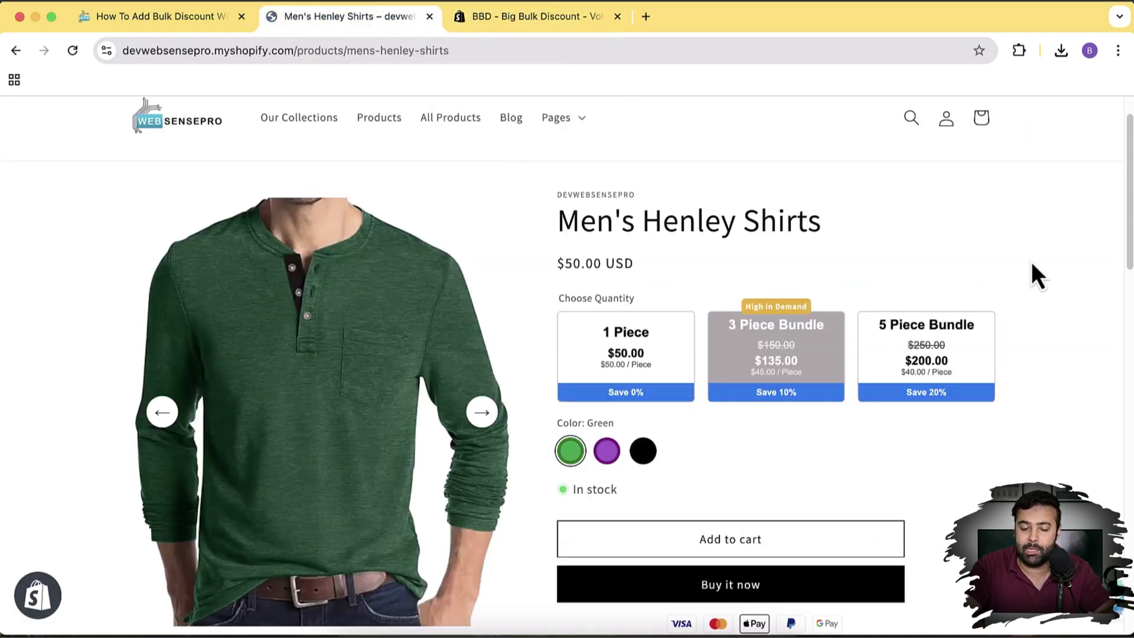
{"action": "left_click", "coordinate": [579, 23]}
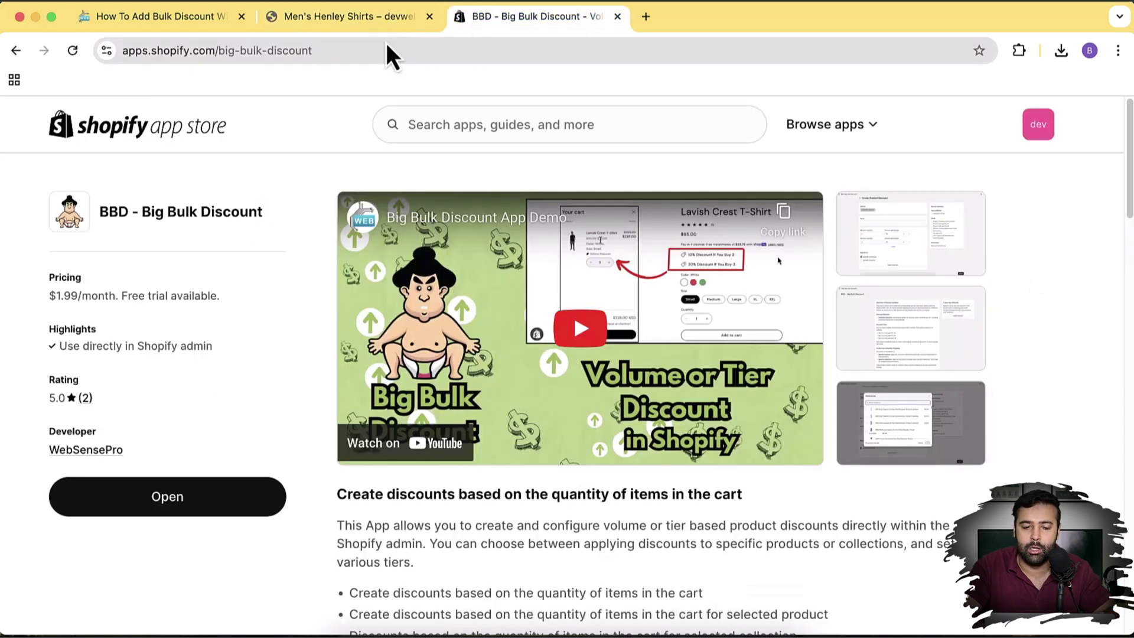
{"action": "left_click", "coordinate": [376, 22]}
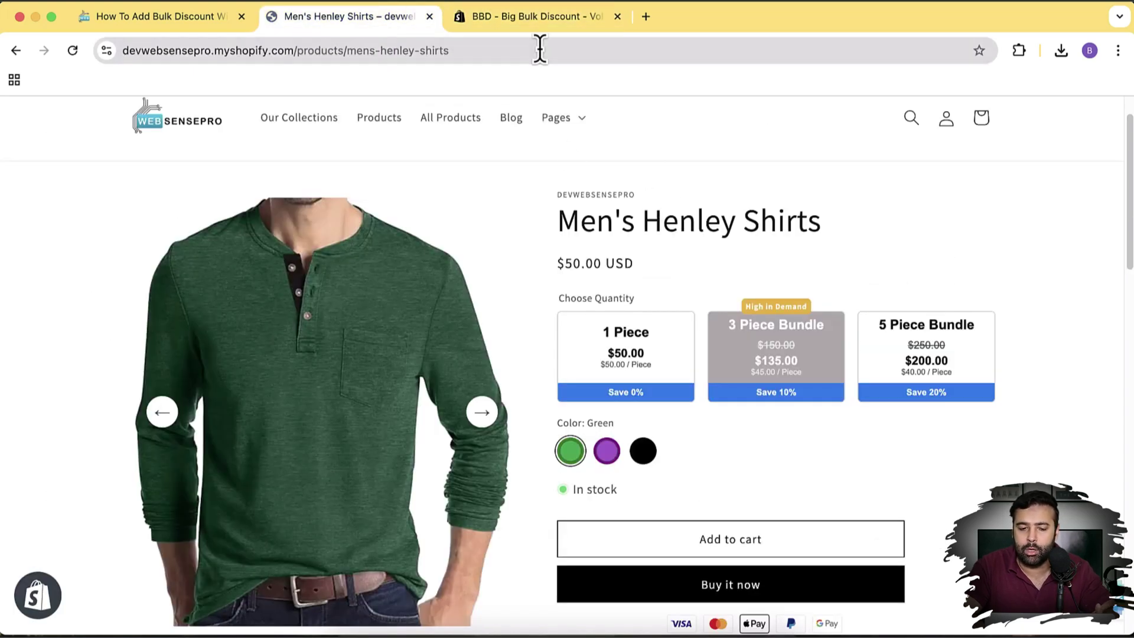
{"action": "left_click", "coordinate": [542, 25]}
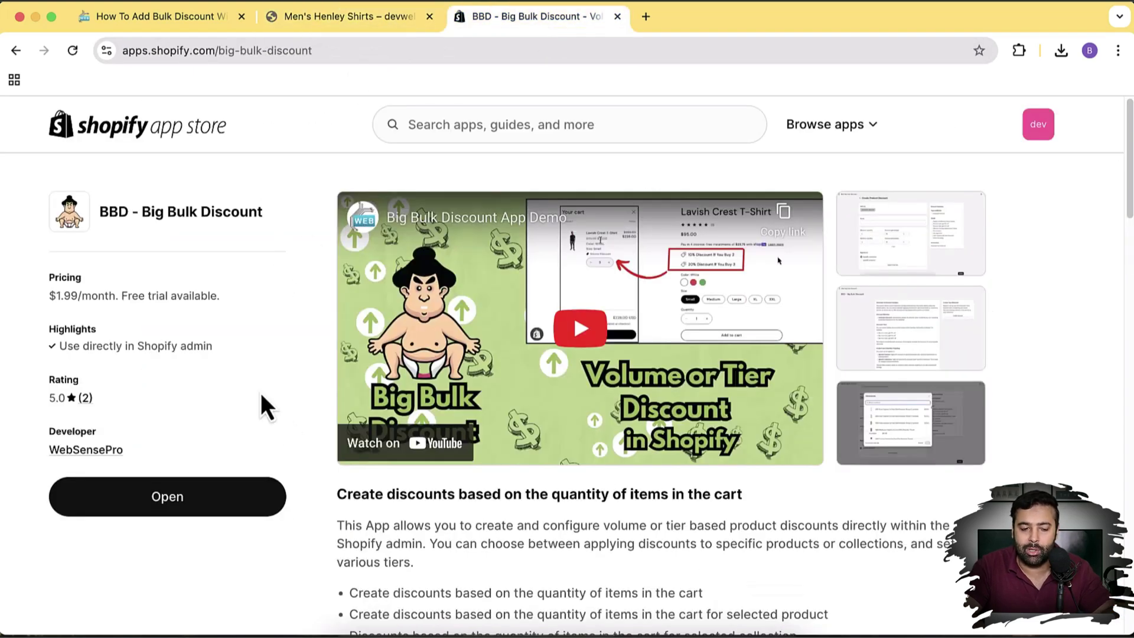
{"action": "left_click", "coordinate": [372, 19]}
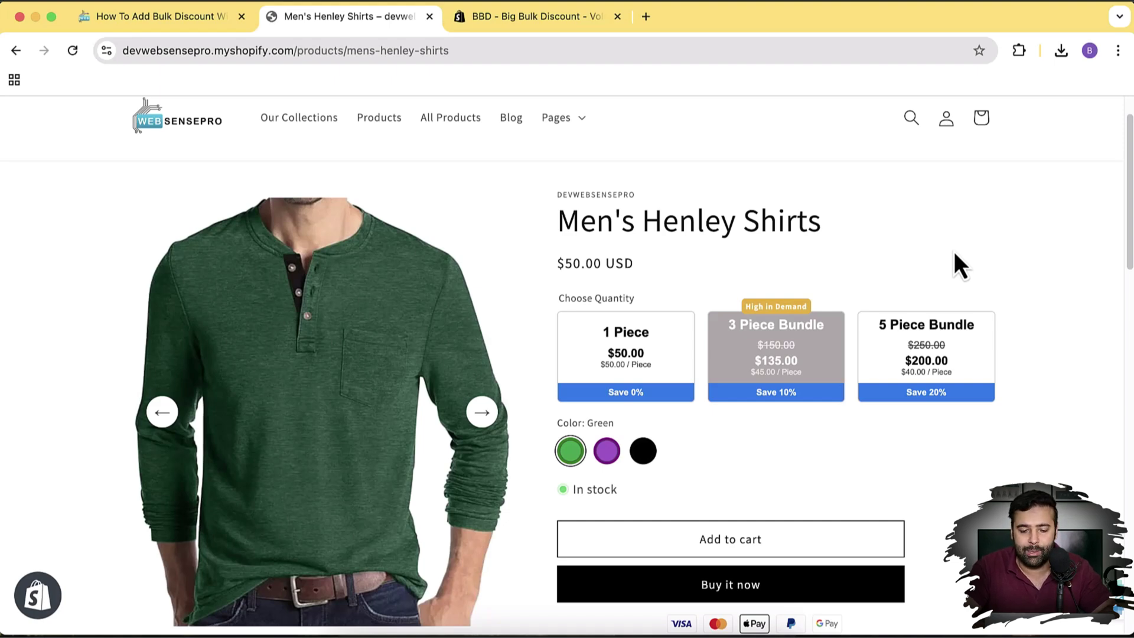
Copy the store's base address, devwebsensepro.myshopify.com, from the product page's URL
{"action": "scroll", "coordinate": [954, 251], "scroll_direction": "up", "scroll_amount": 2}
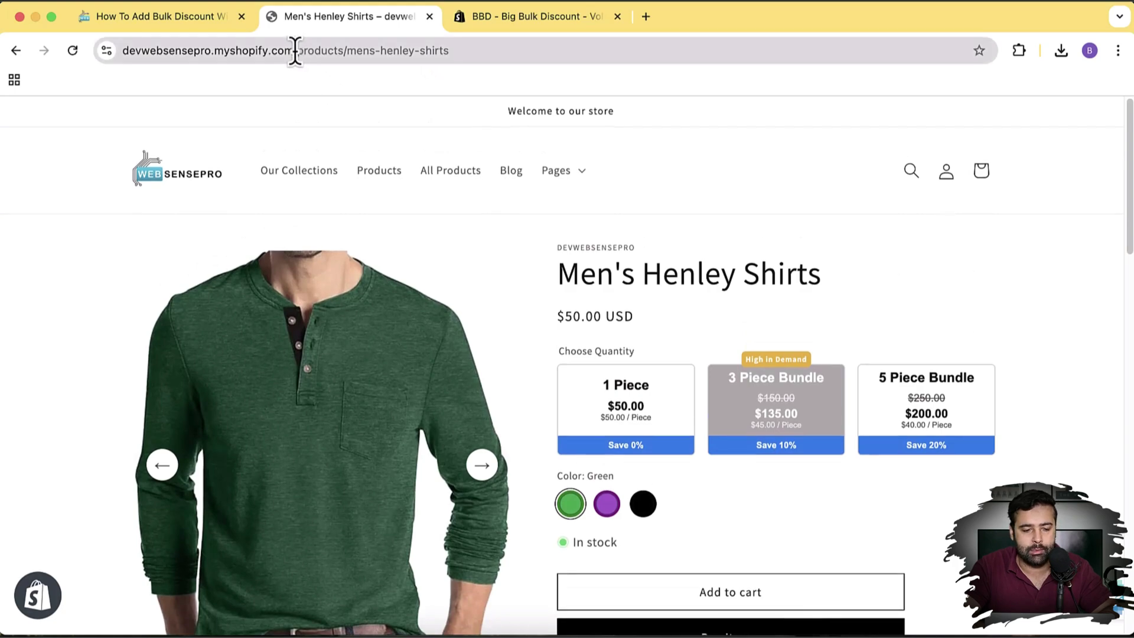
{"action": "left_click_drag", "start_coordinate": [294, 51], "coordinate": [122, 51]}
{"action": "key", "text": "ctrl+c"}
Examine the bulk discount widget tutorial's instructions for updating main-product.liquid, and return to the product page
{"action": "left_click", "coordinate": [152, 28]}
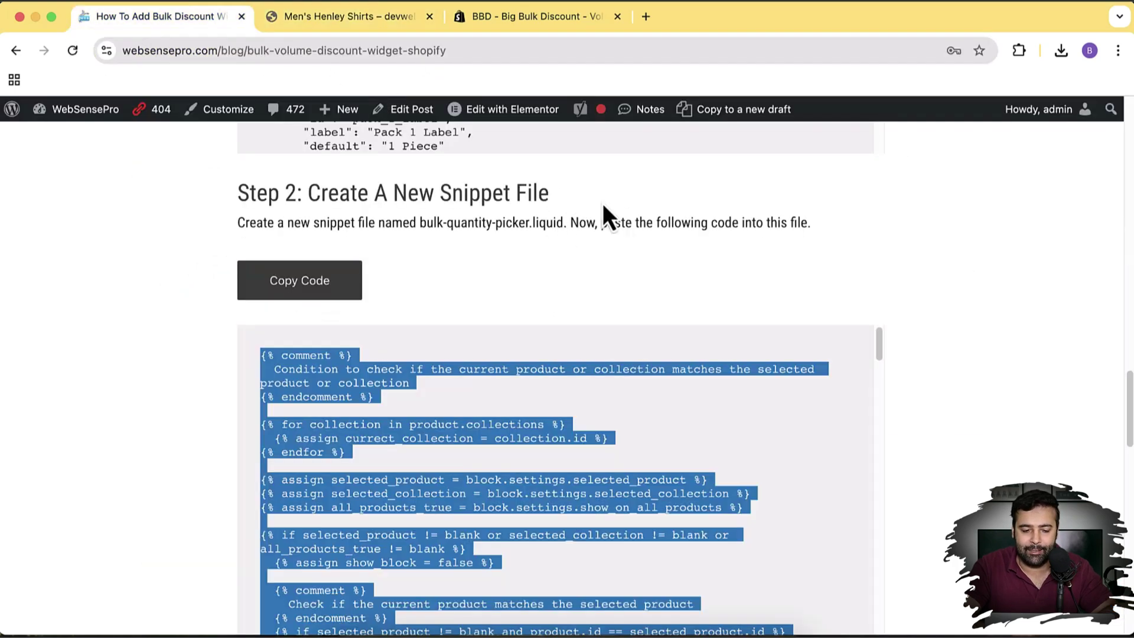
{"action": "scroll", "coordinate": [902, 222], "scroll_direction": "up", "scroll_amount": 10}
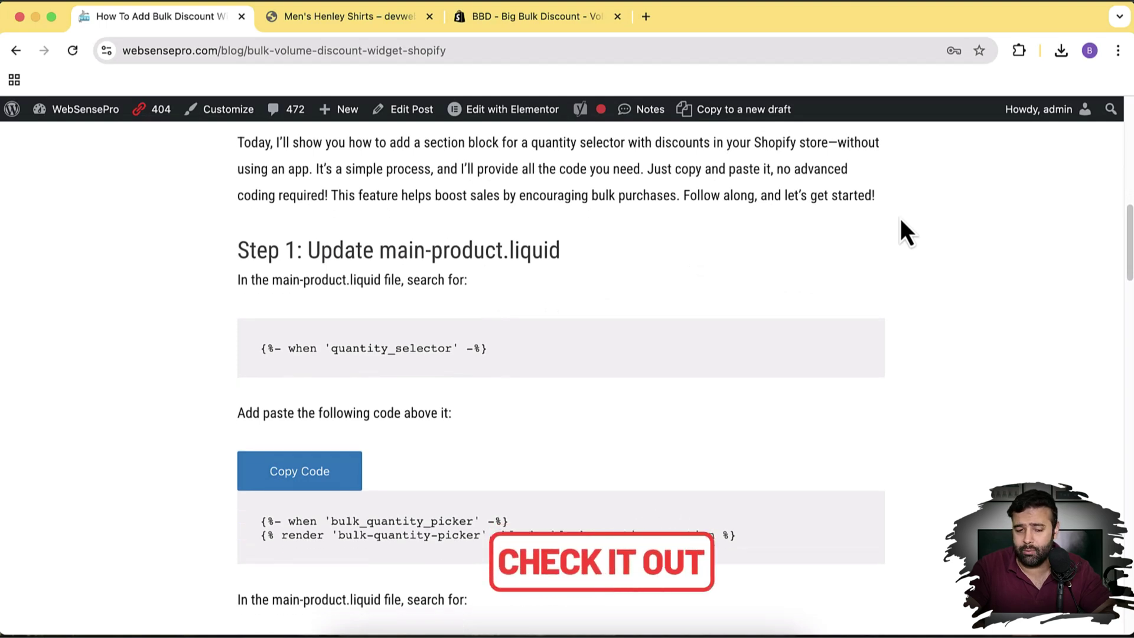
{"action": "left_click", "coordinate": [393, 21]}
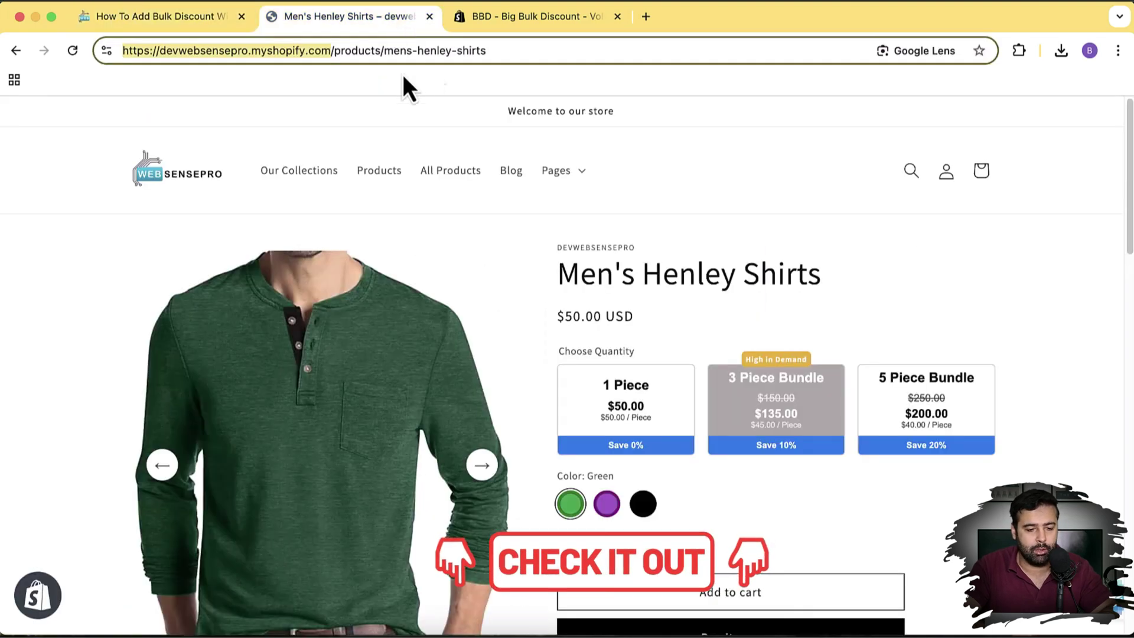
Open the store's Shopify admin in a new browser tab, using the copied store address followed by admin
{"action": "left_click", "coordinate": [645, 16]}
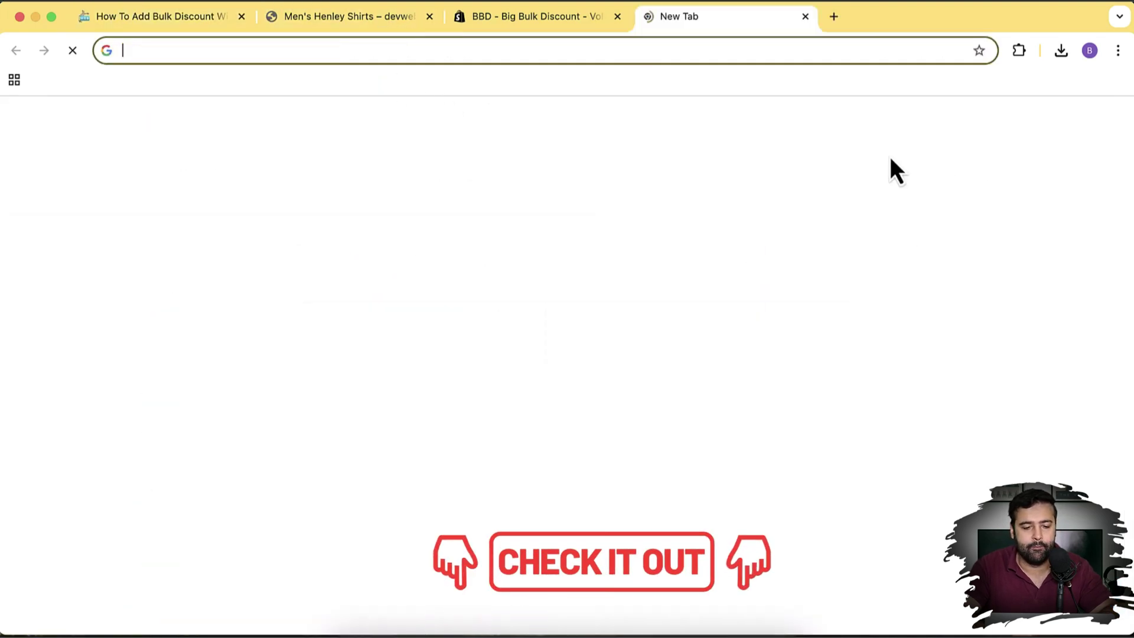
{"action": "key", "text": "ctrl+v"}
{"action": "type", "text": "admin"}
{"action": "key", "text": "Return"}
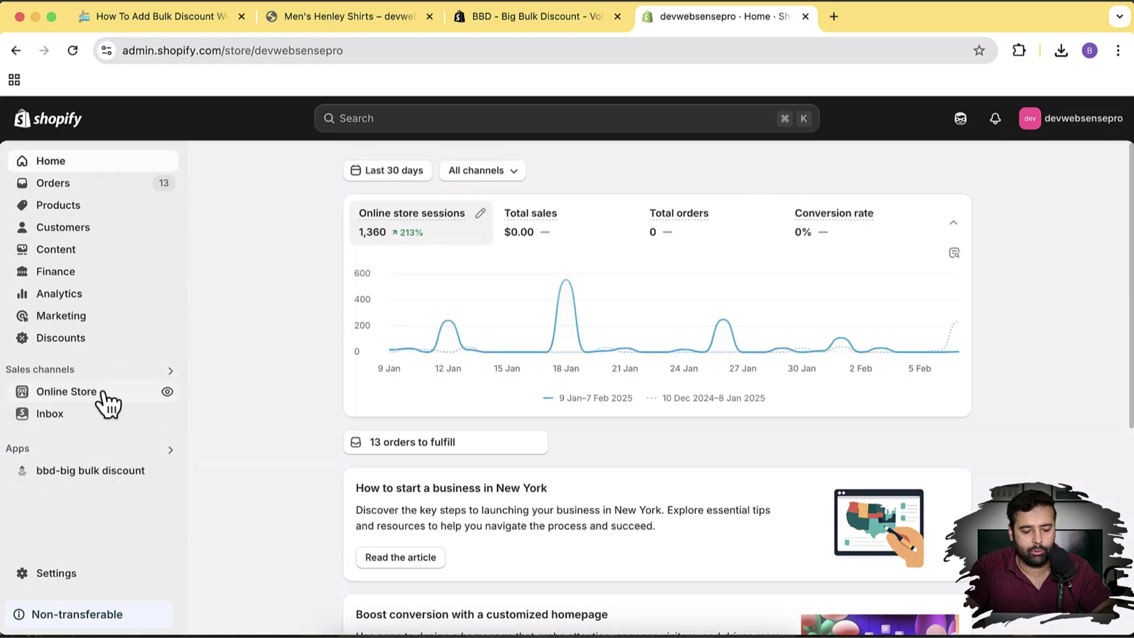
Open the Online Store themes and add the free Dawn theme to the theme library
{"action": "left_click", "coordinate": [106, 391]}
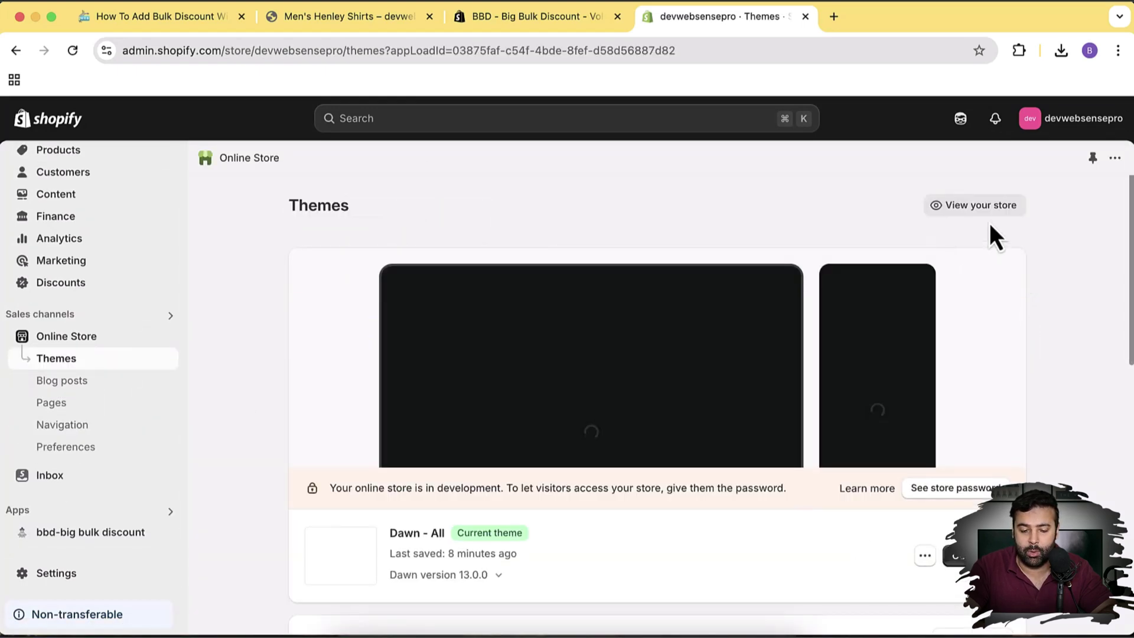
{"action": "scroll", "coordinate": [760, 224], "scroll_direction": "down", "scroll_amount": 3}
{"action": "scroll", "coordinate": [759, 221], "scroll_direction": "down", "scroll_amount": 1}
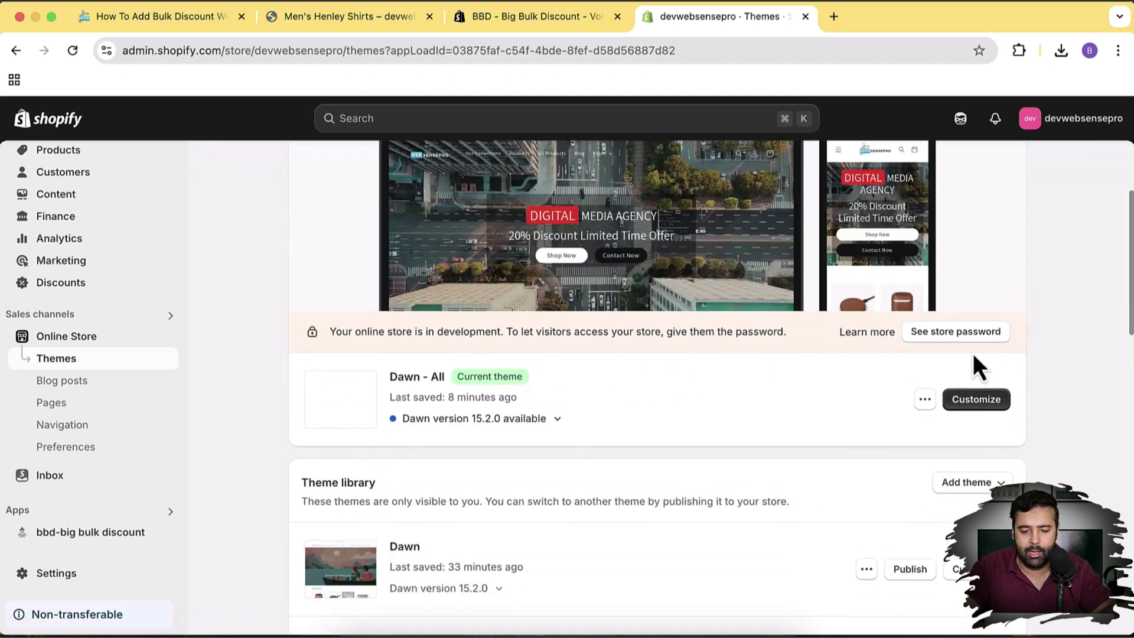
{"action": "scroll", "coordinate": [1061, 262], "scroll_direction": "down", "scroll_amount": 6}
{"action": "scroll", "coordinate": [1061, 263], "scroll_direction": "down", "scroll_amount": 9}
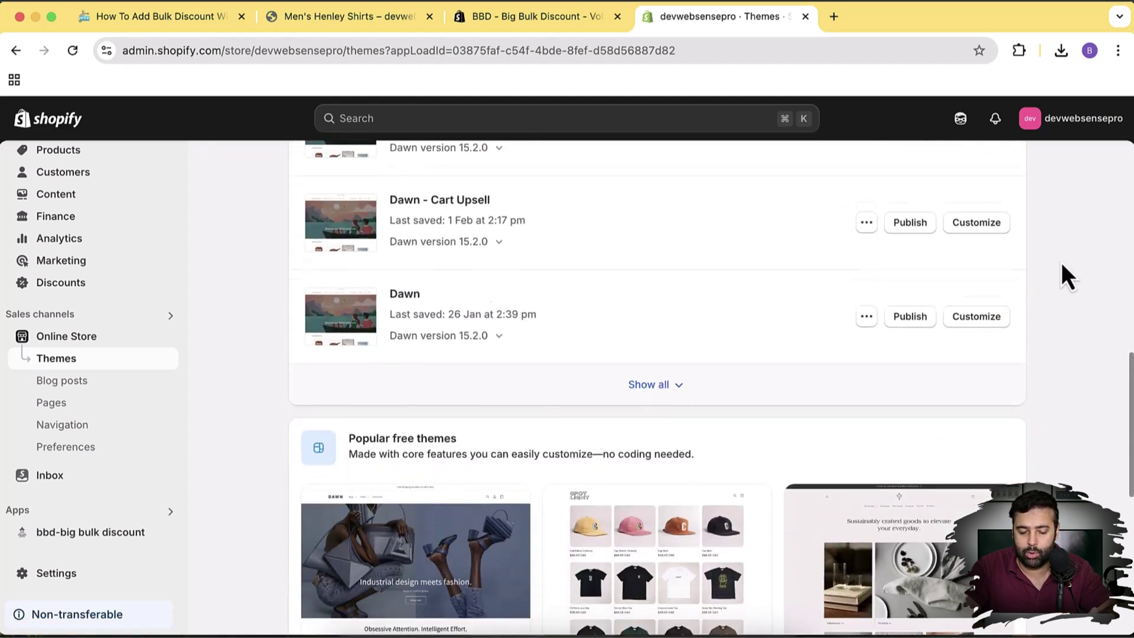
{"action": "scroll", "coordinate": [1061, 262], "scroll_direction": "down", "scroll_amount": 2}
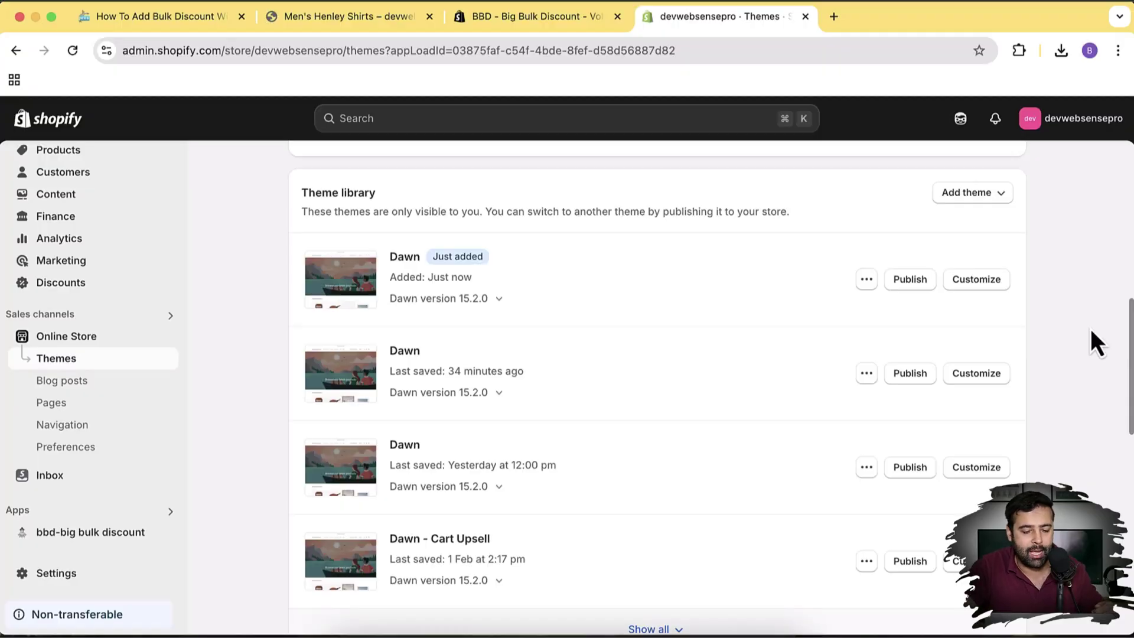
Publish the newly added Dawn theme in place of the Dawn - All theme
{"action": "scroll", "coordinate": [1055, 313], "scroll_direction": "up", "scroll_amount": 3}
{"action": "scroll", "coordinate": [1052, 310], "scroll_direction": "up", "scroll_amount": 7}
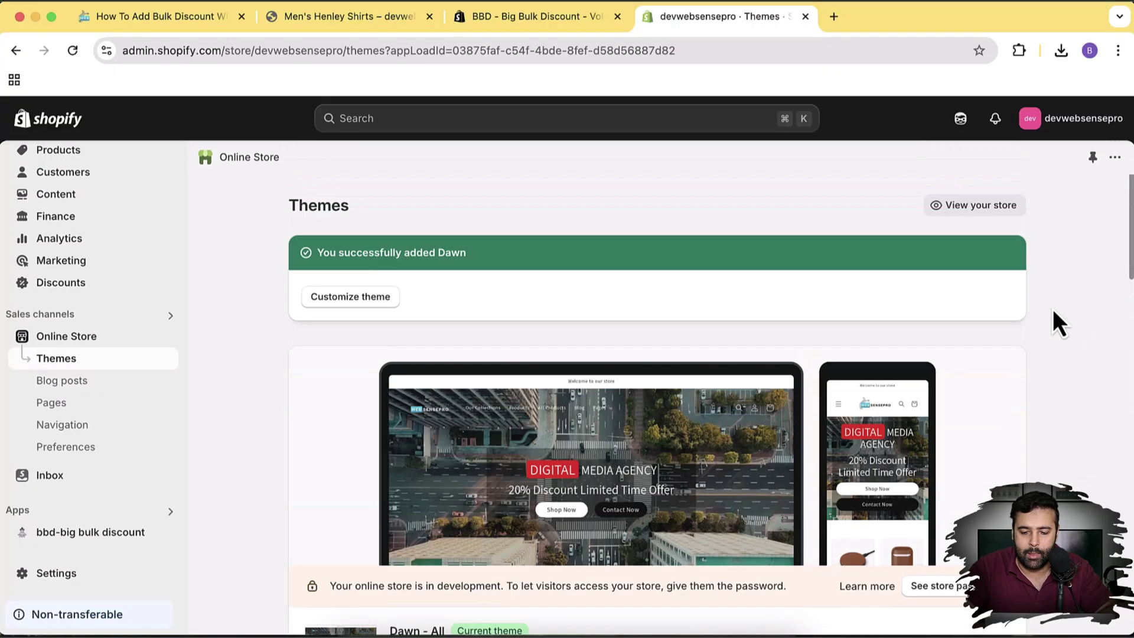
{"action": "scroll", "coordinate": [1052, 309], "scroll_direction": "down", "scroll_amount": 7}
{"action": "left_click", "coordinate": [900, 418]}
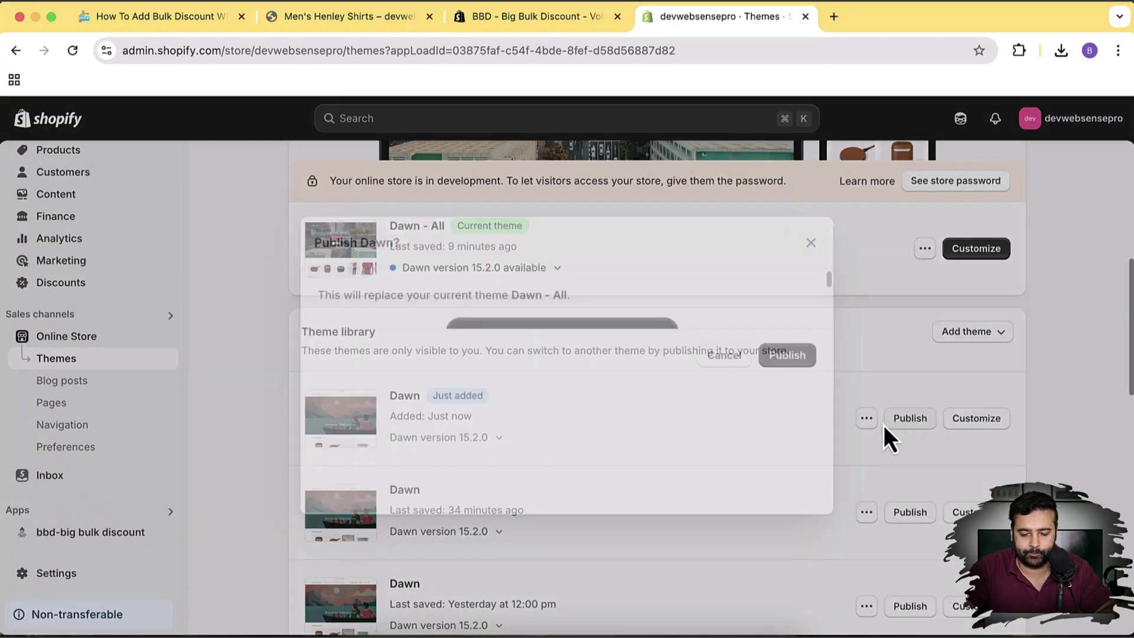
{"action": "left_click", "coordinate": [762, 477]}
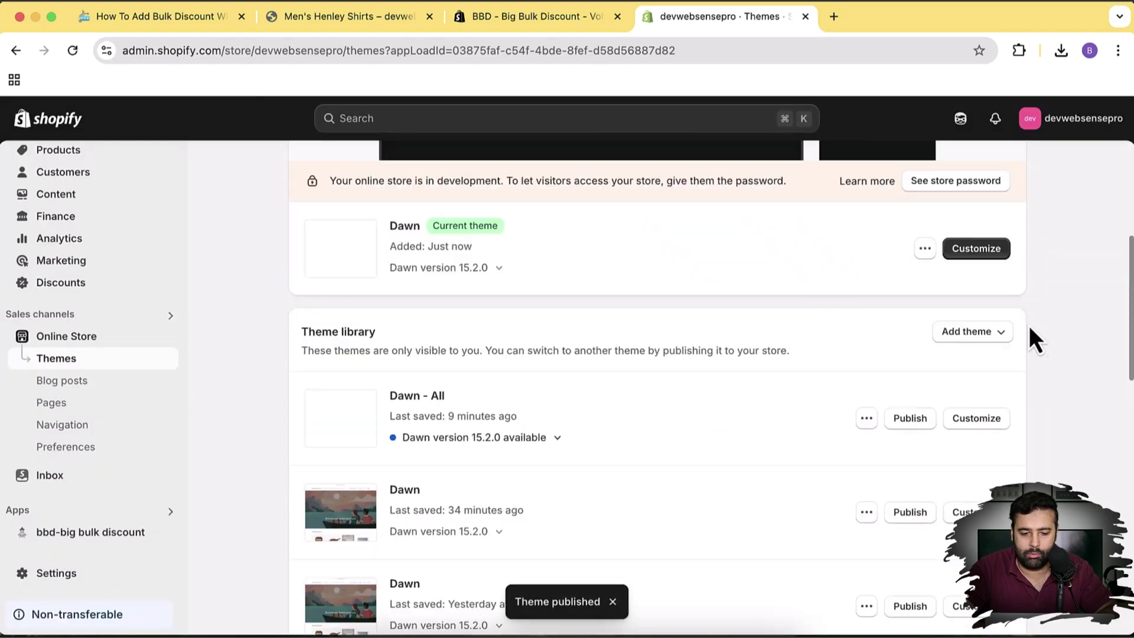
Open the published Dawn theme's storefront view in a new browser tab
{"action": "scroll", "coordinate": [1045, 341], "scroll_direction": "up", "scroll_amount": 3}
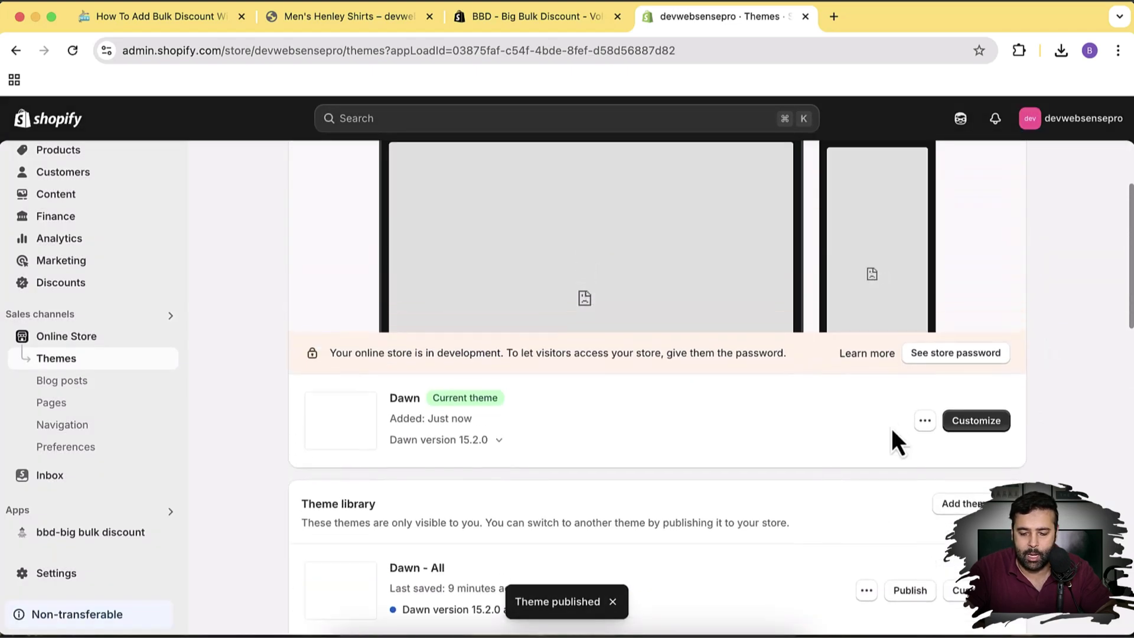
{"action": "left_click", "coordinate": [923, 418]}
{"action": "left_click", "coordinate": [894, 456]}
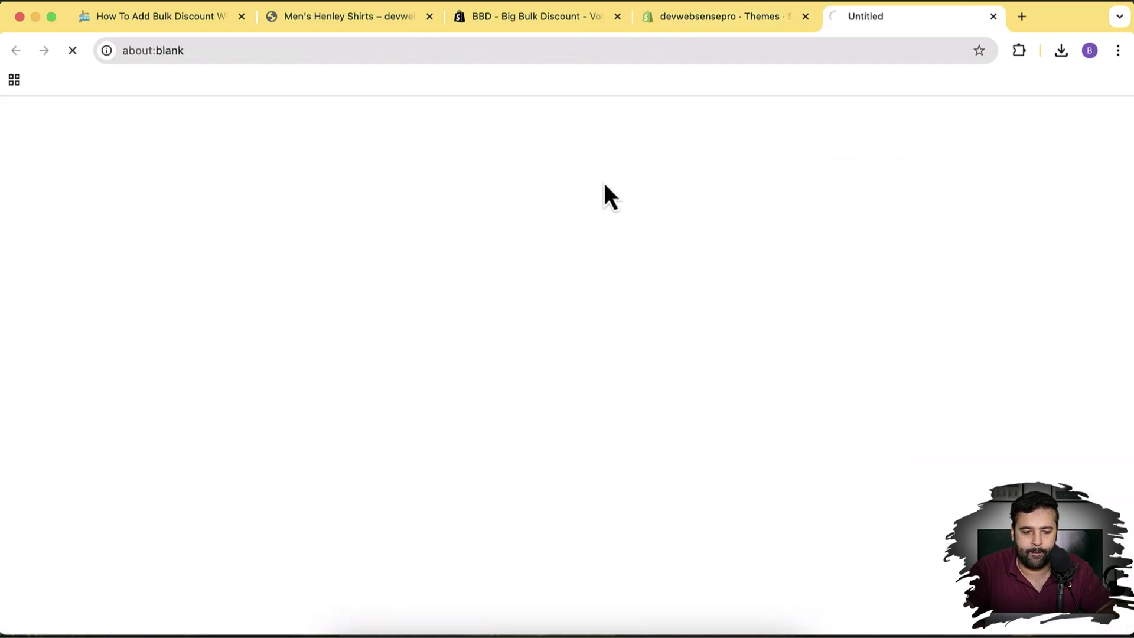
Close the old Men's Henley Shirts tab and put the Dawn storefront tab in its place, before the Themes tab
{"action": "left_click_drag", "start_coordinate": [389, 26], "coordinate": [588, 32]}
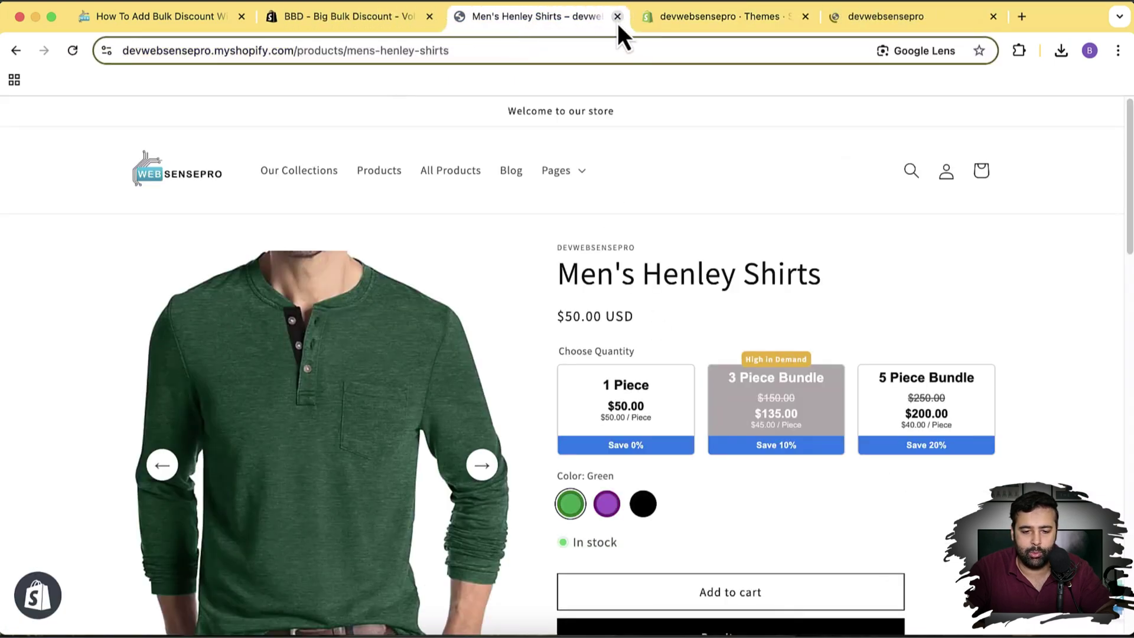
{"action": "left_click", "coordinate": [617, 17]}
{"action": "left_click_drag", "start_coordinate": [657, 24], "coordinate": [590, 33]}
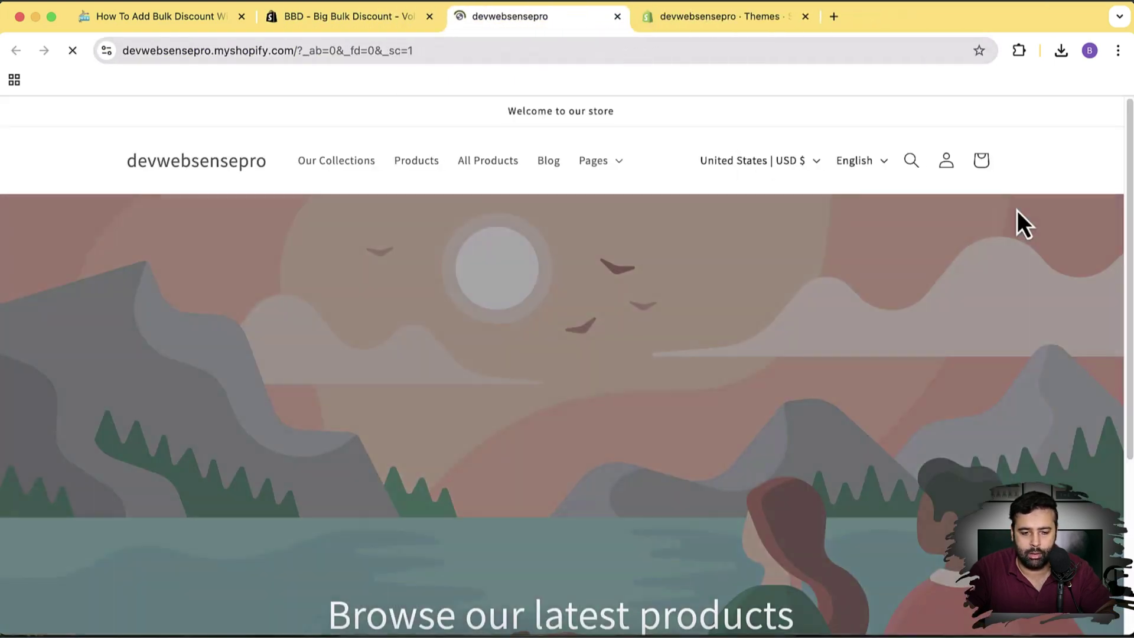
Open the Leather Case for AirPods product from the storefront's featured products and examine its quantity and purchase options
{"action": "scroll", "coordinate": [1075, 124], "scroll_direction": "down", "scroll_amount": 15}
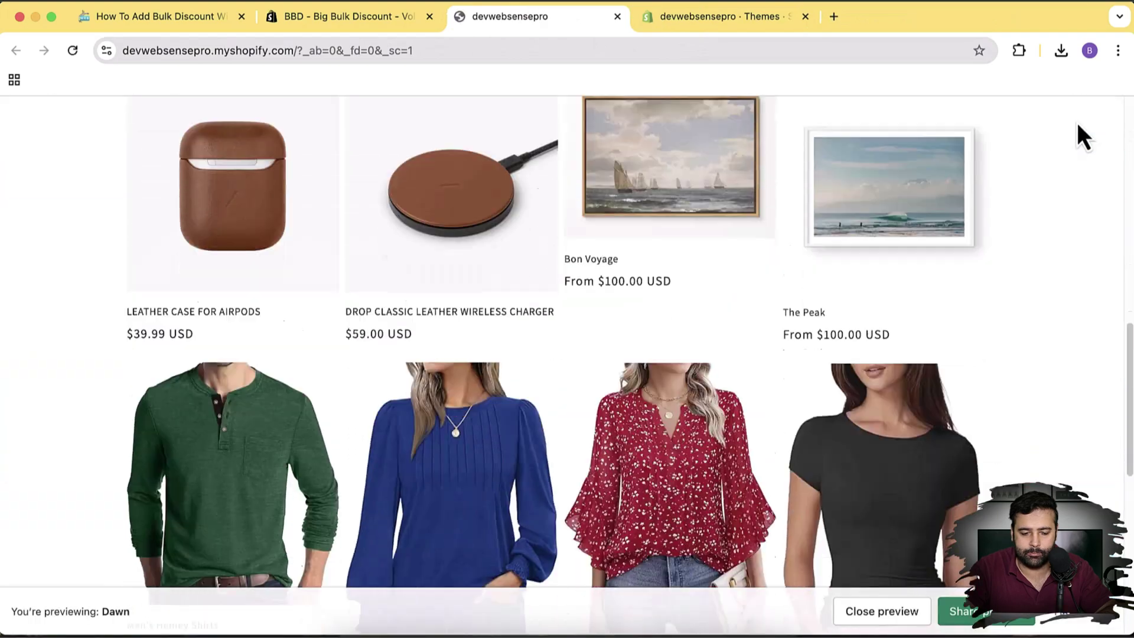
{"action": "scroll", "coordinate": [1078, 125], "scroll_direction": "down", "scroll_amount": 5}
{"action": "scroll", "coordinate": [1077, 125], "scroll_direction": "up", "scroll_amount": 15}
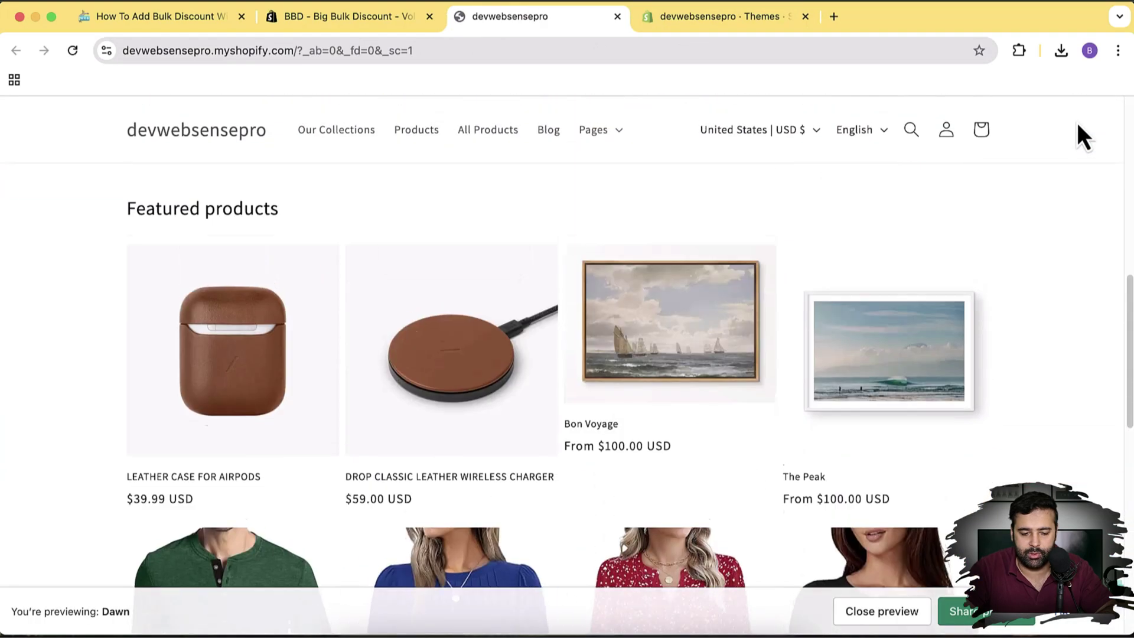
{"action": "scroll", "coordinate": [1076, 122], "scroll_direction": "down", "scroll_amount": 3}
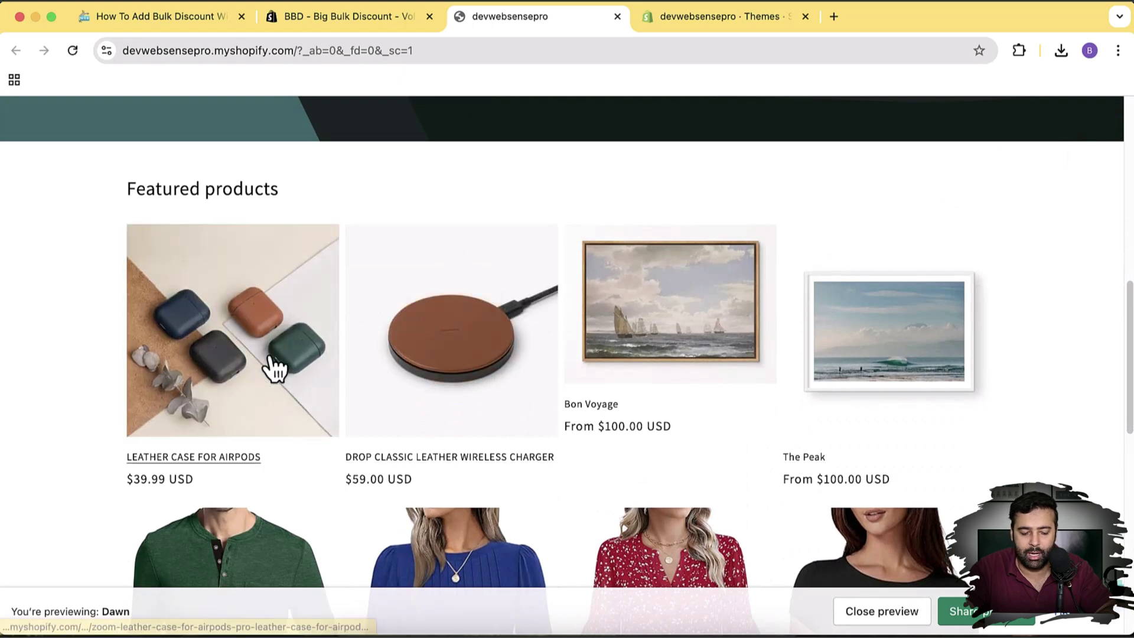
{"action": "left_click", "coordinate": [274, 369]}
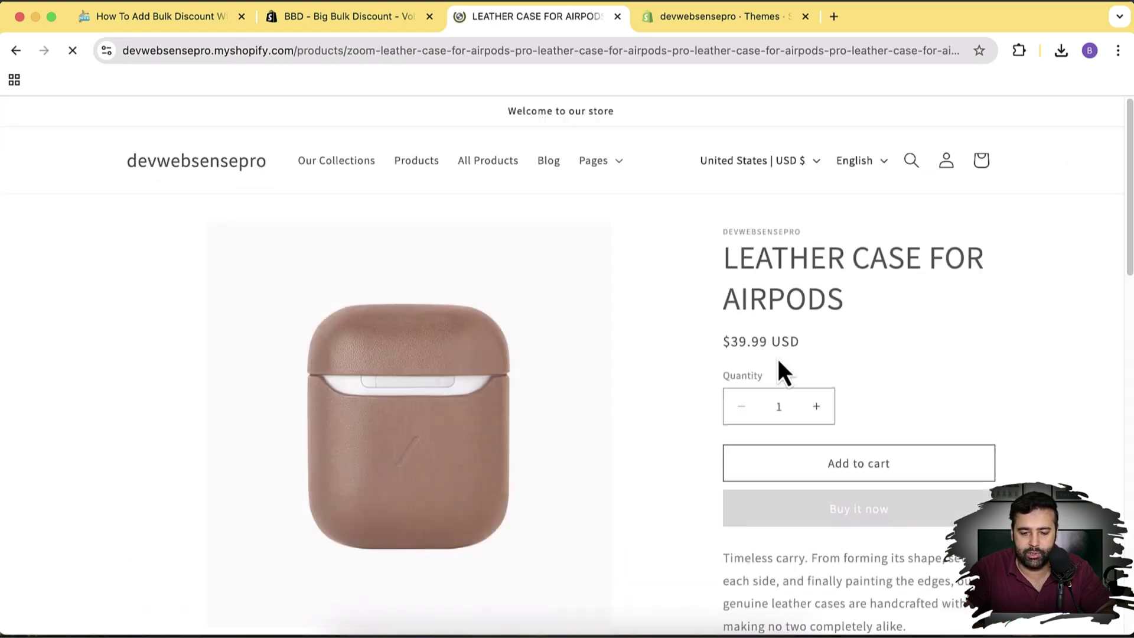
{"action": "scroll", "coordinate": [993, 285], "scroll_direction": "down", "scroll_amount": 5}
{"action": "scroll", "coordinate": [993, 286], "scroll_direction": "up", "scroll_amount": 5}
{"action": "scroll", "coordinate": [993, 285], "scroll_direction": "down", "scroll_amount": 2}
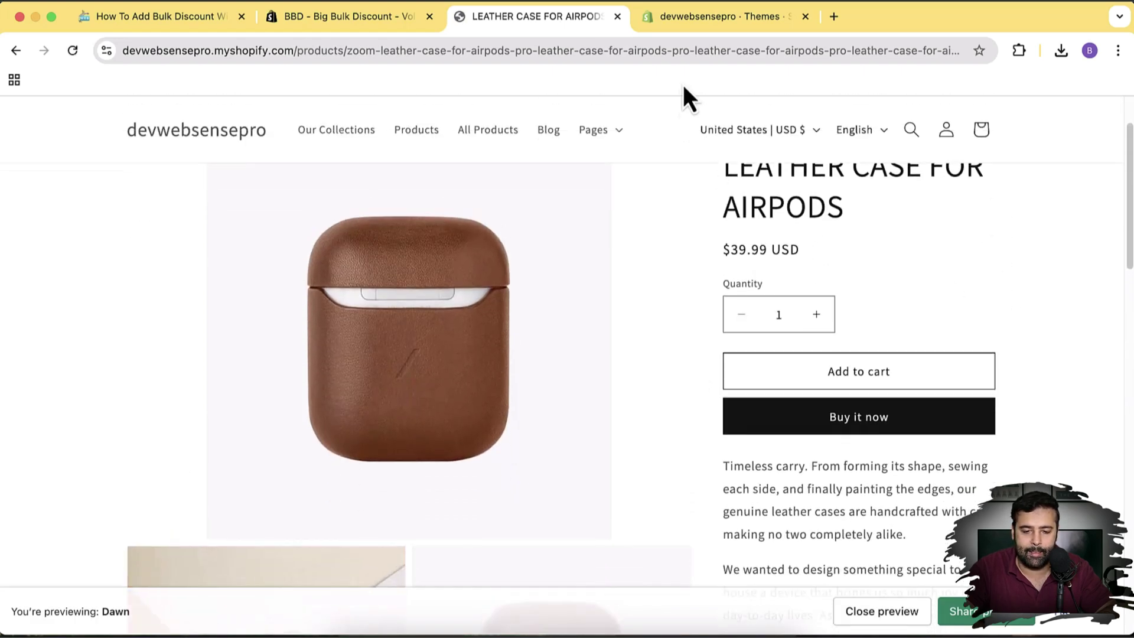
Return to the store's Themes page and open the current Dawn theme's code for editing
{"action": "left_click", "coordinate": [722, 21]}
{"action": "left_click", "coordinate": [1062, 328]}
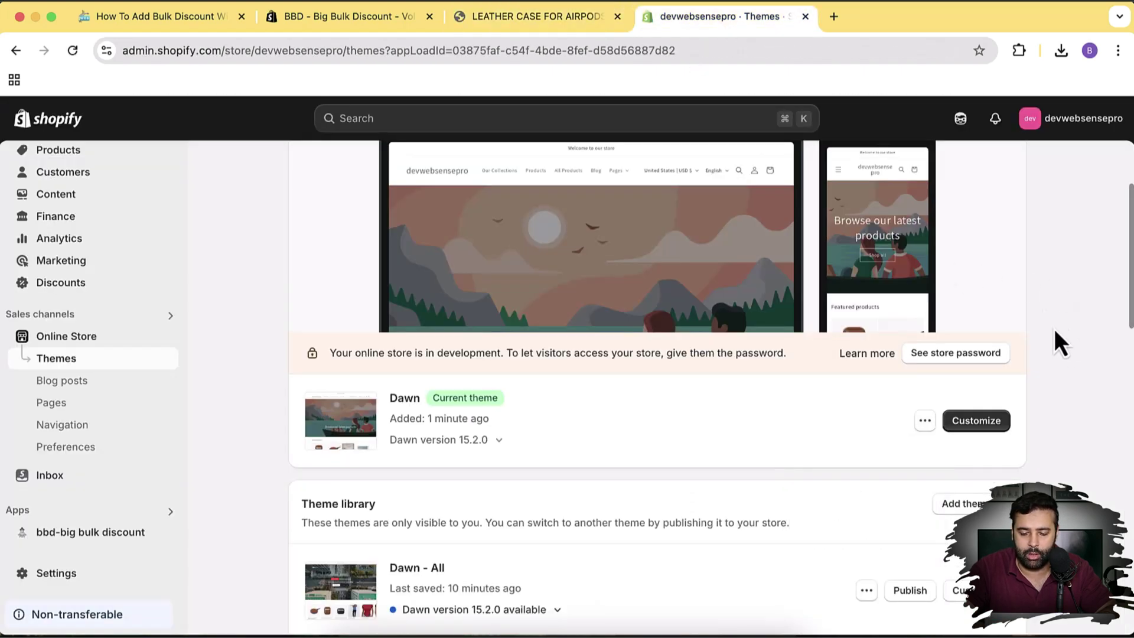
{"action": "scroll", "coordinate": [1040, 277], "scroll_direction": "down", "scroll_amount": 3}
{"action": "left_click", "coordinate": [925, 319]}
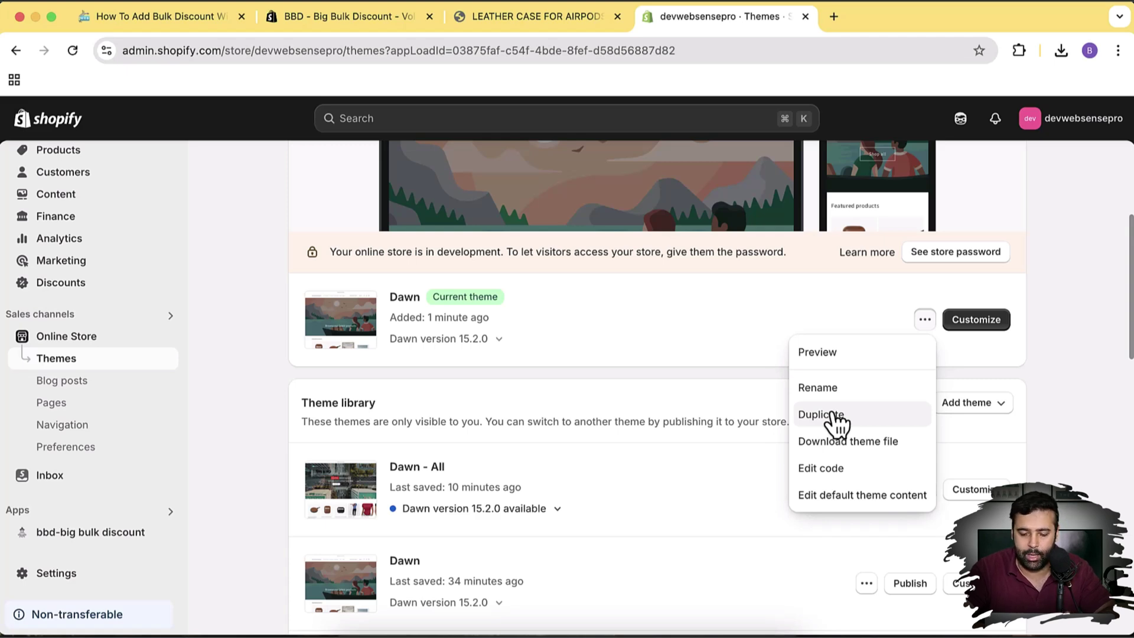
{"action": "left_click", "coordinate": [814, 470]}
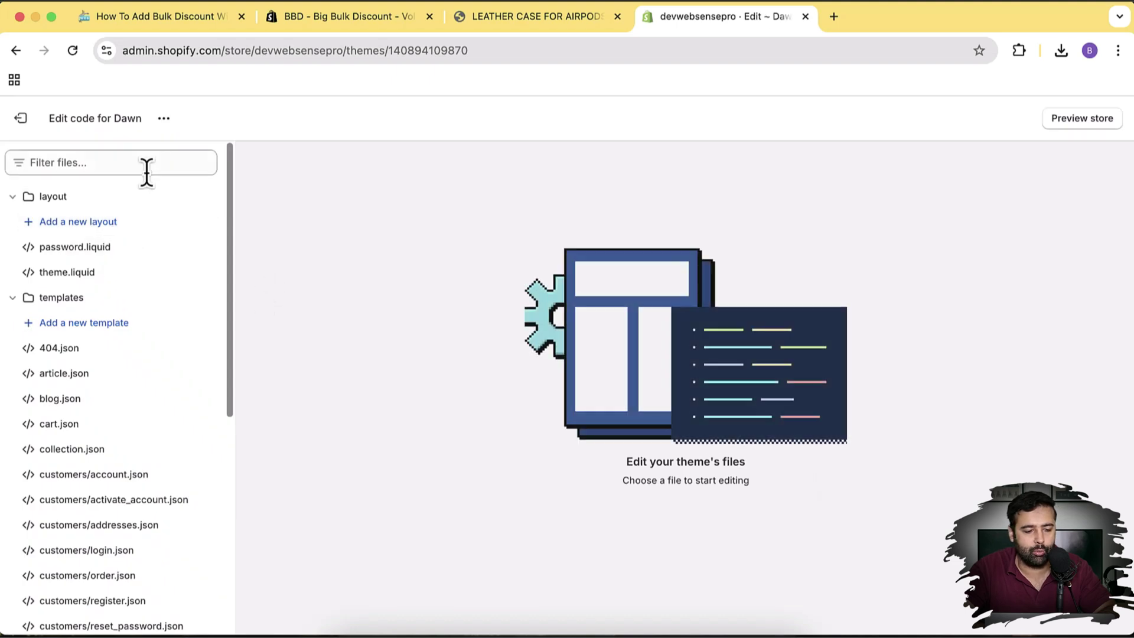
Filter the theme files by main-produ and open sections/main-product.liquid
{"action": "left_click", "coordinate": [154, 163]}
{"action": "type", "text": "main-"}
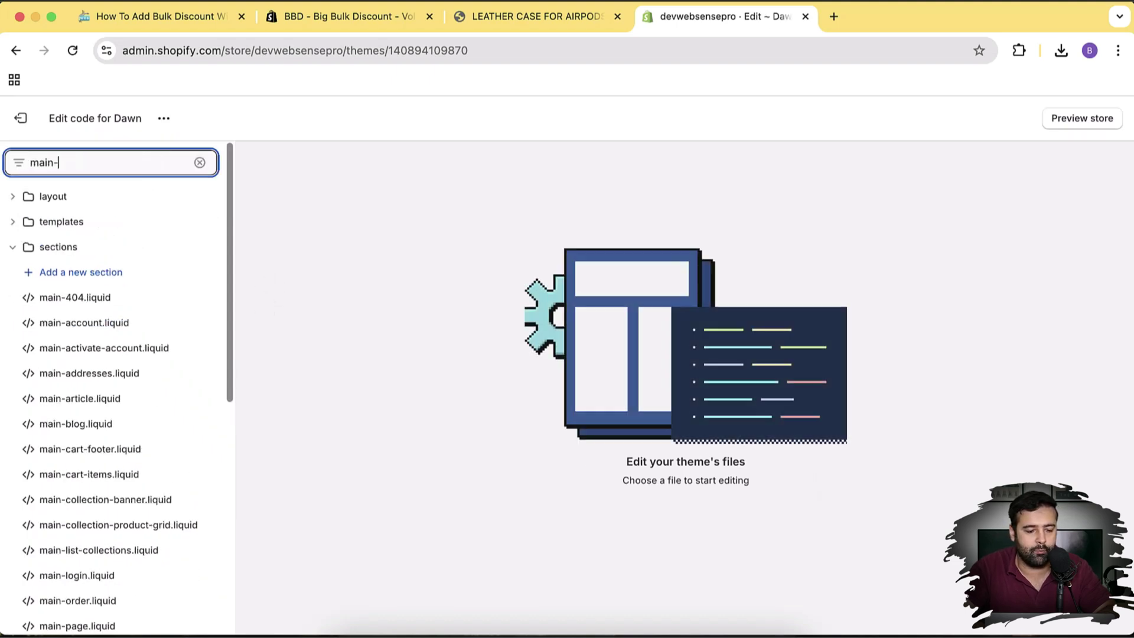
{"action": "type", "text": "produ"}
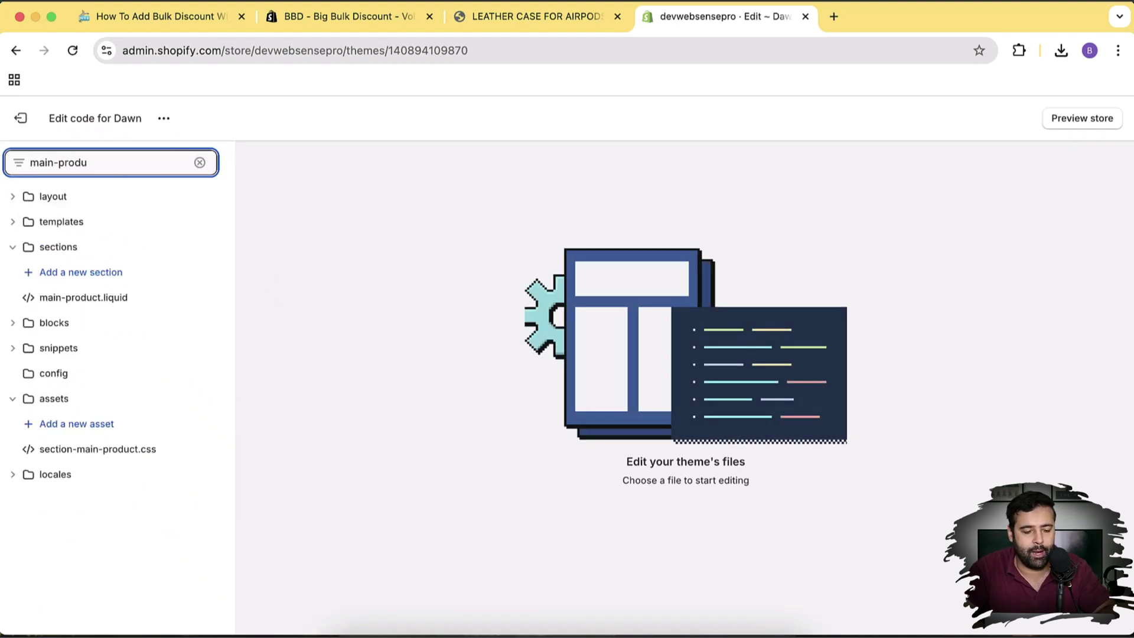
{"action": "left_click", "coordinate": [145, 301]}
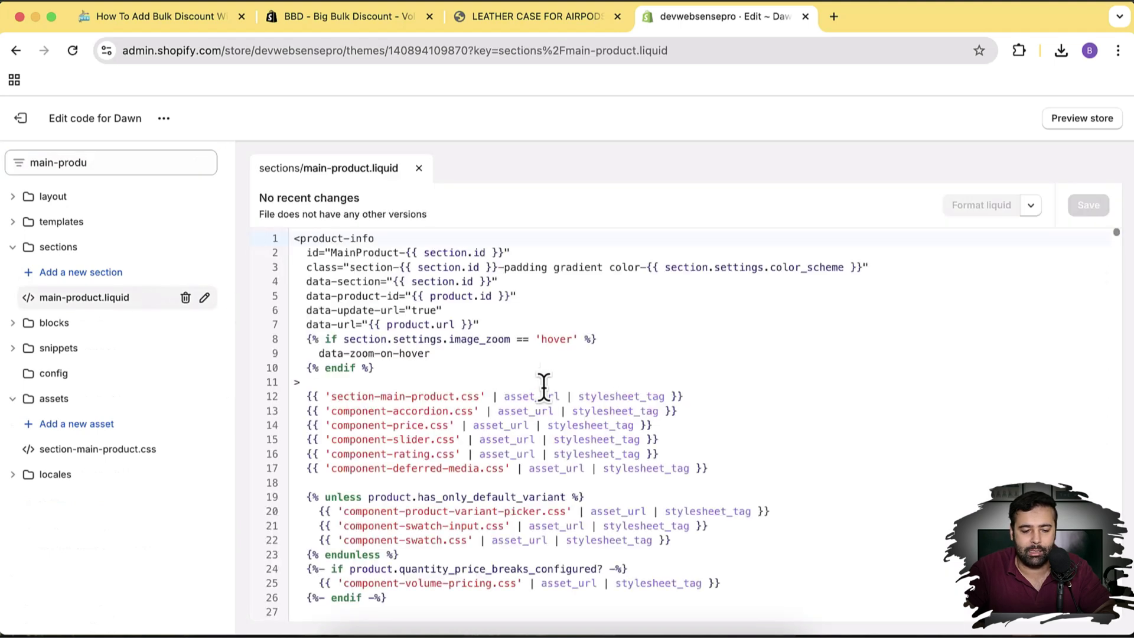
Search main-product.liquid for quantity_selec to locate the quantity selector case
{"action": "left_click", "coordinate": [611, 395]}
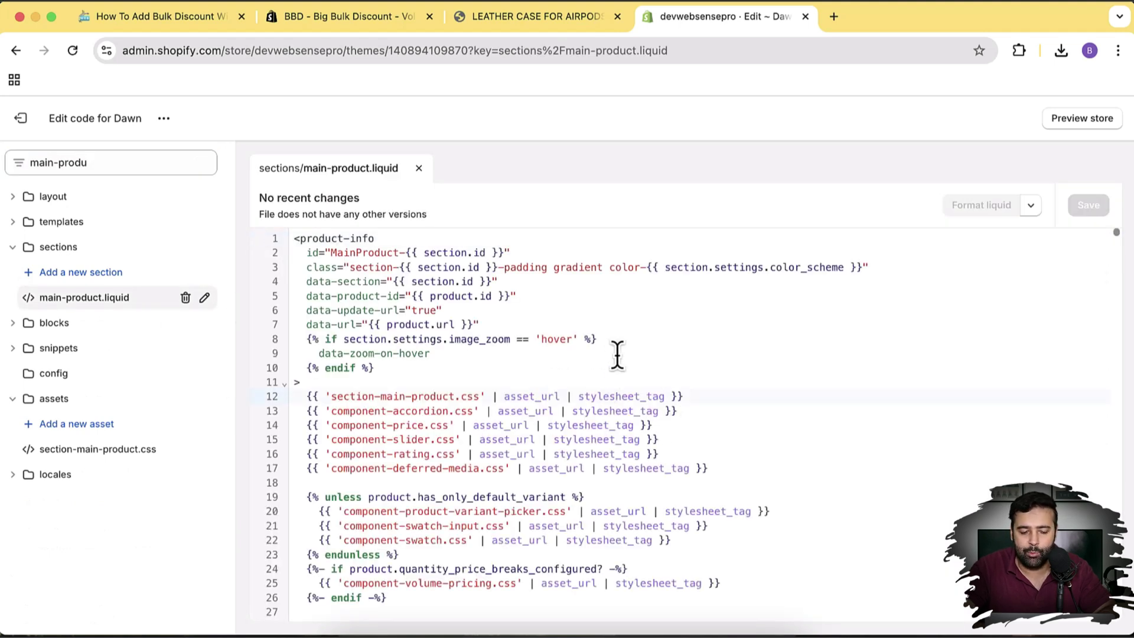
{"action": "key", "text": "super+f"}
{"action": "type", "text": "quanity_selec"}
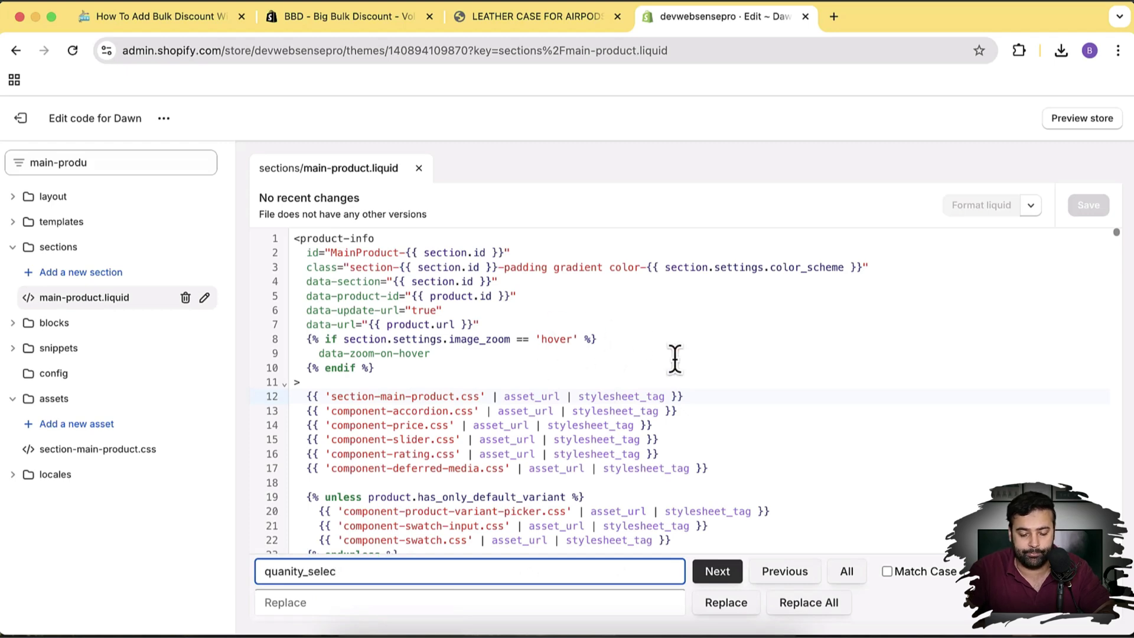
{"action": "left_click", "coordinate": [706, 571]}
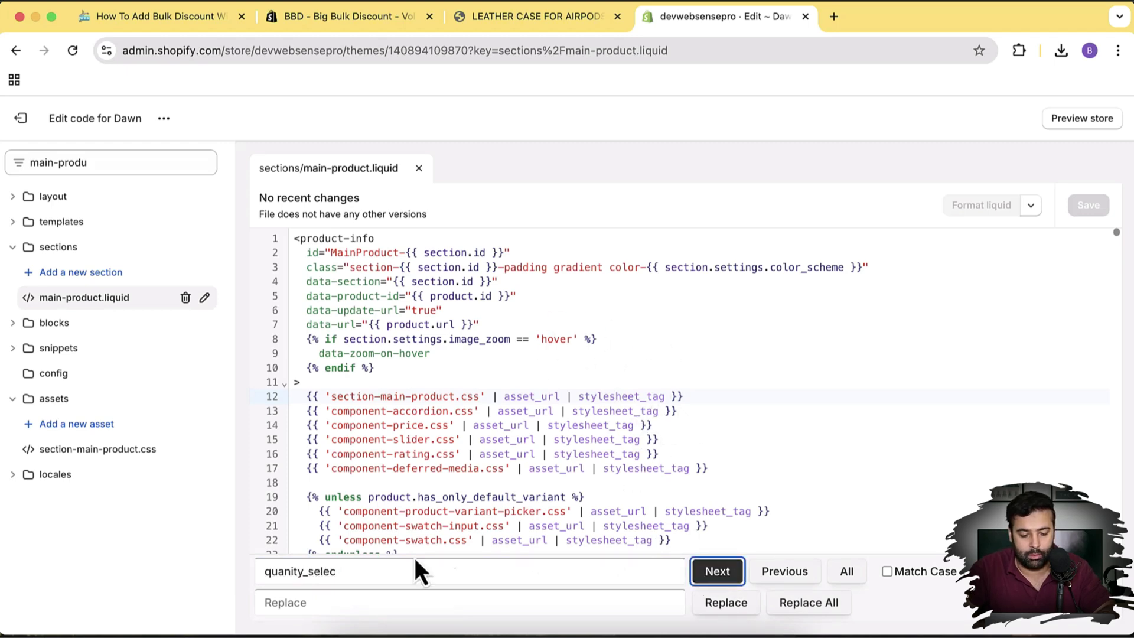
{"action": "left_click", "coordinate": [430, 570]}
{"action": "key", "text": "Left"}
{"action": "key", "text": "Left"}
{"action": "key", "text": "Left"}
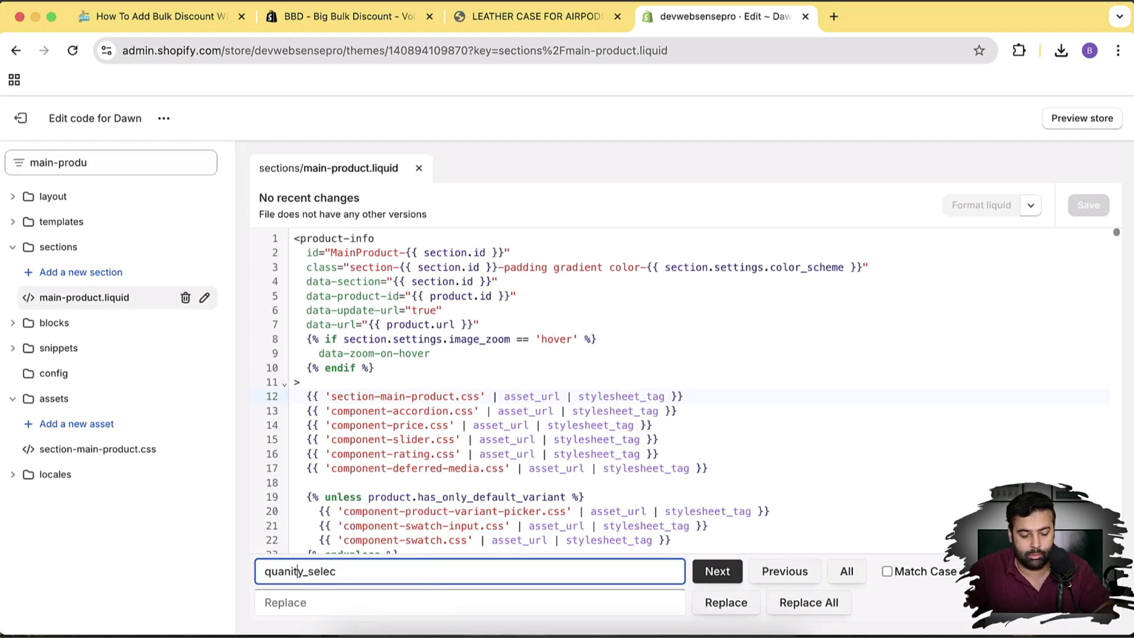
{"action": "type", "text": "t"}
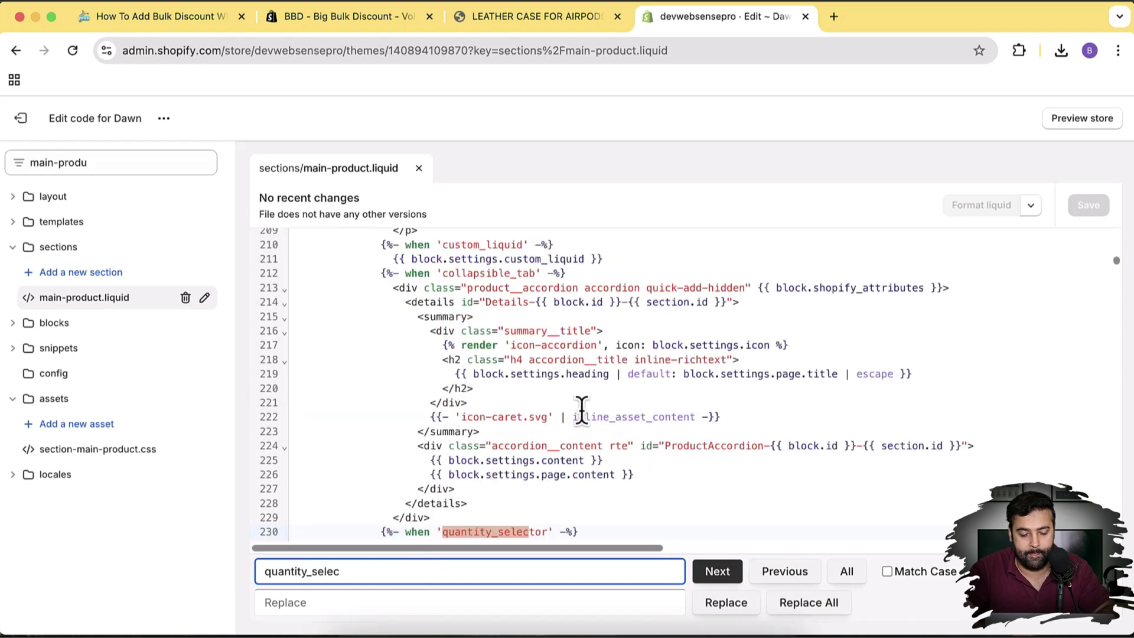
Copy the bulk_quantity_picker case and render code from the tutorial article and paste it on a new line above the quantity_selector case
{"action": "left_click_drag", "start_coordinate": [582, 439], "coordinate": [382, 441]}
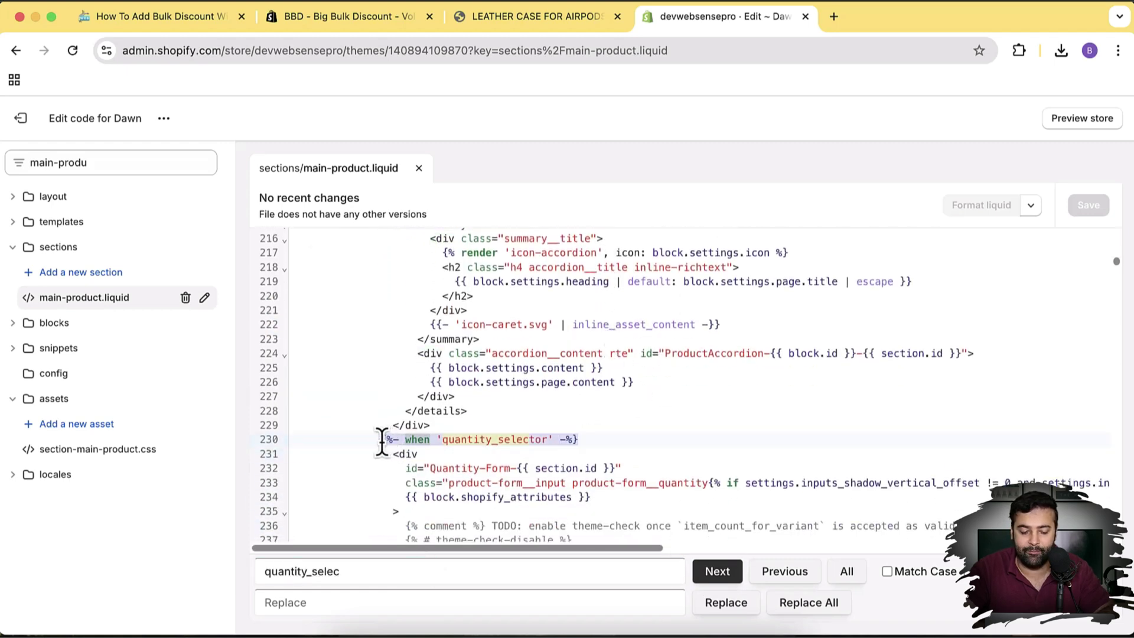
{"action": "left_click", "coordinate": [467, 425]}
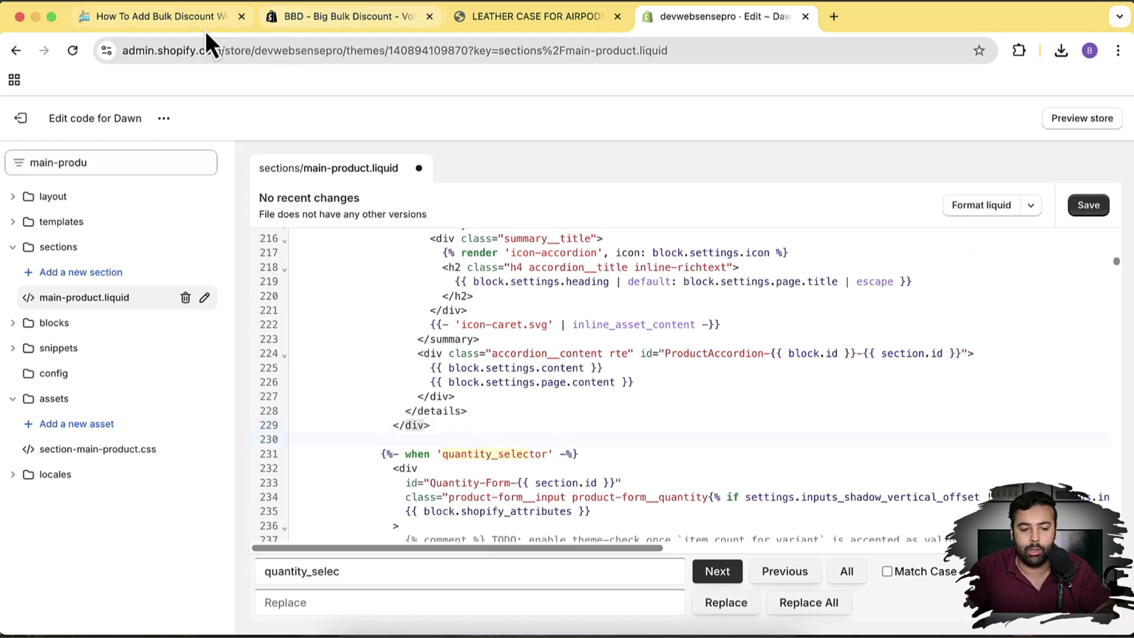
{"action": "left_click", "coordinate": [200, 28]}
{"action": "scroll", "coordinate": [662, 283], "scroll_direction": "down", "scroll_amount": 1}
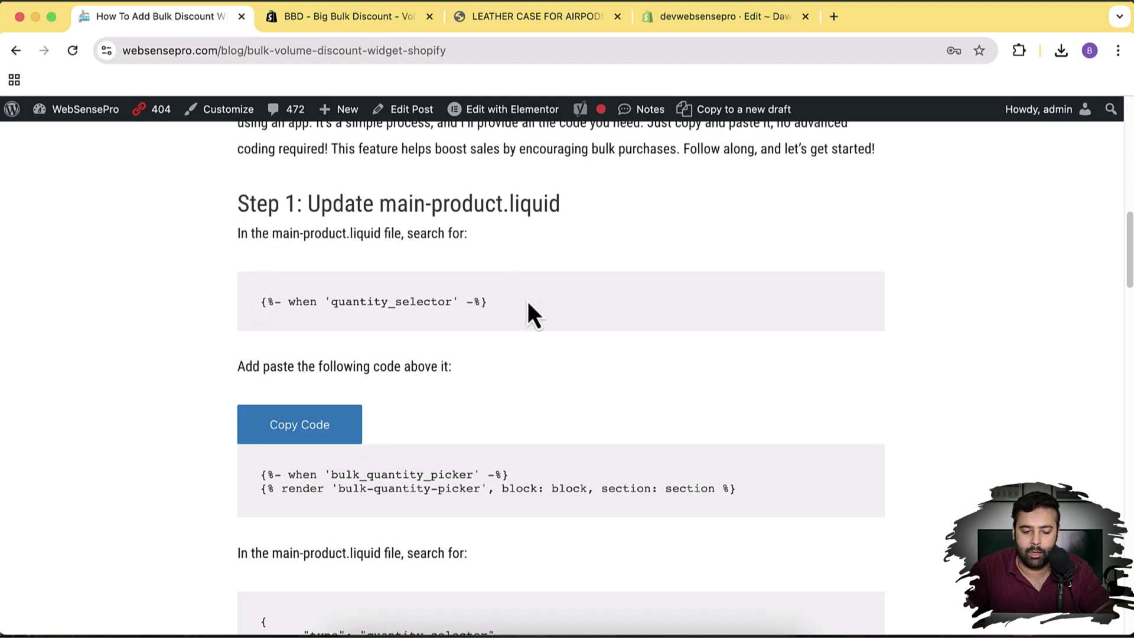
{"action": "triple_click", "coordinate": [257, 315]}
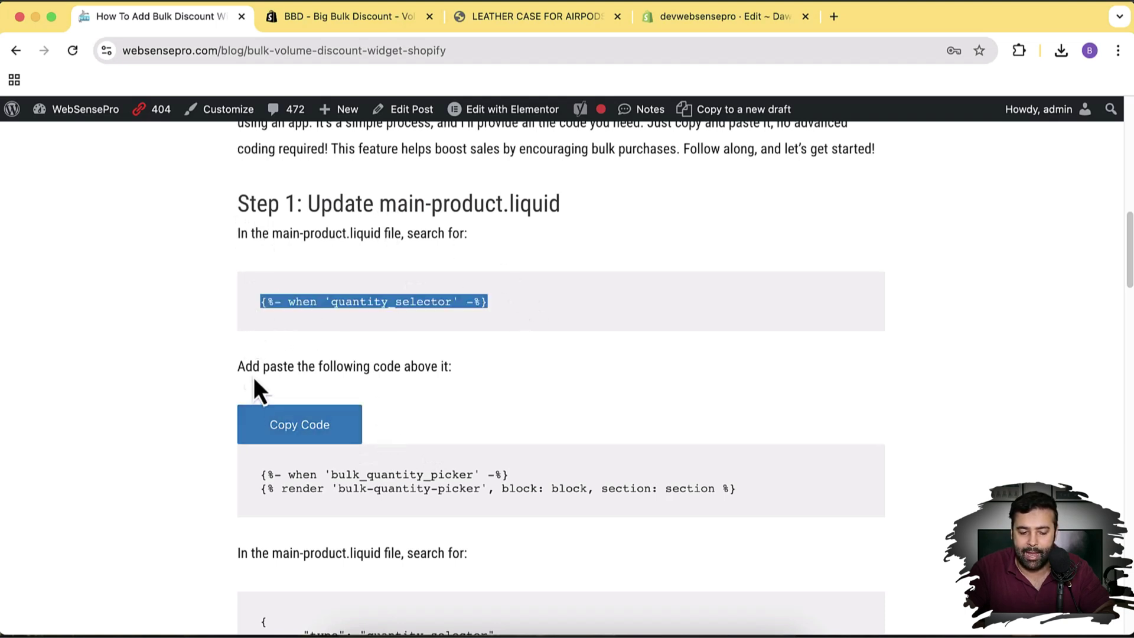
{"action": "double_click", "coordinate": [390, 487]}
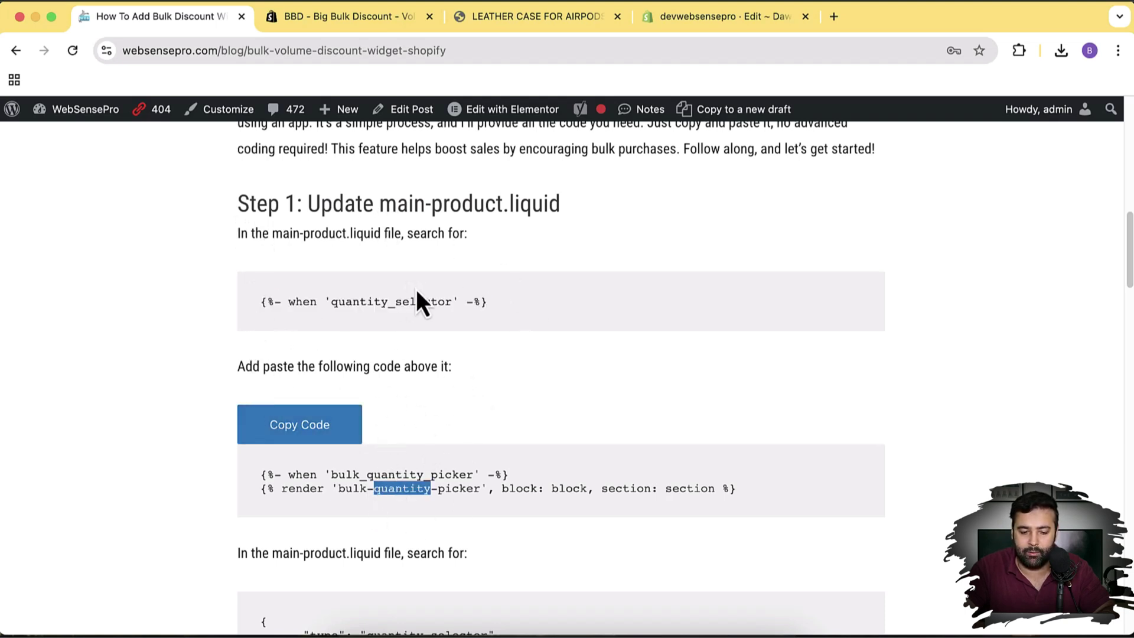
{"action": "left_click", "coordinate": [299, 434]}
{"action": "key", "text": "super+c"}
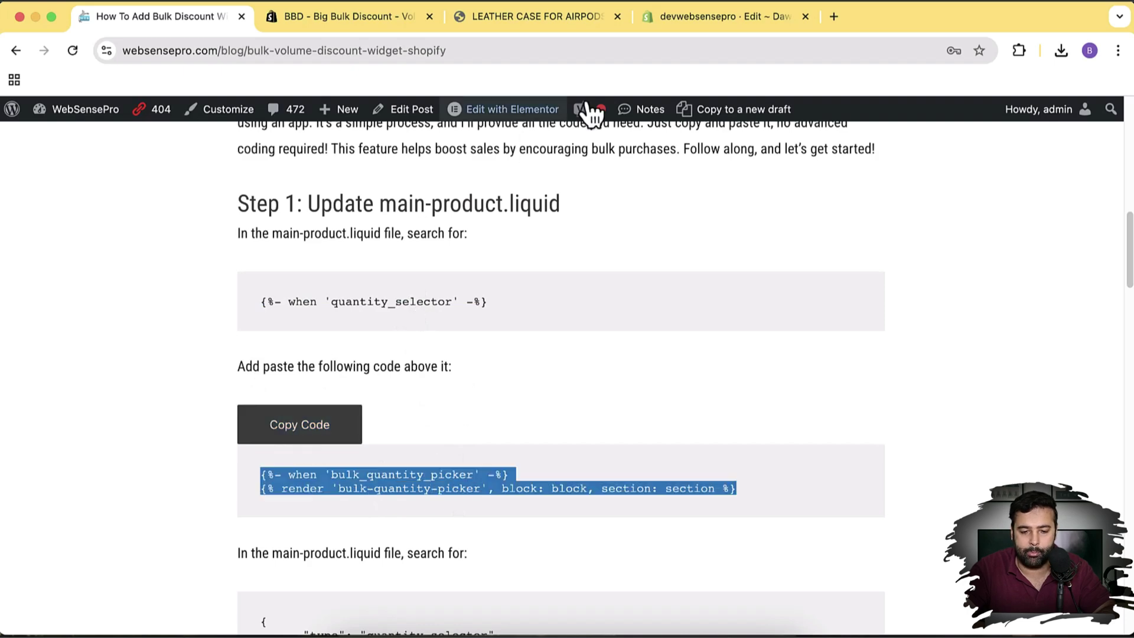
{"action": "left_click", "coordinate": [689, 21]}
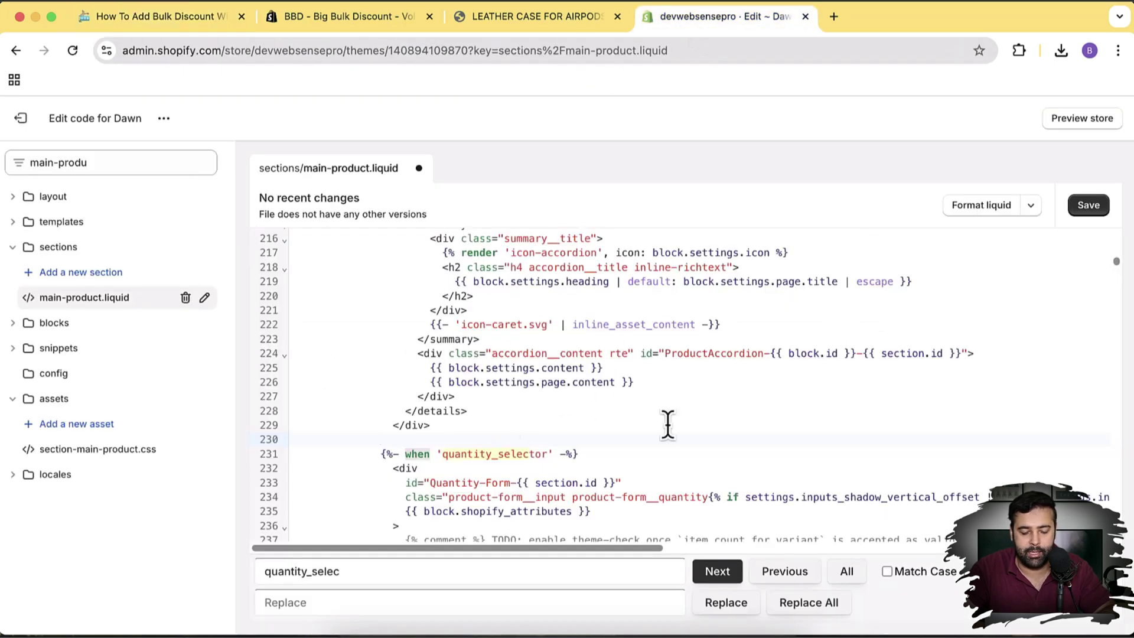
{"action": "key", "text": "super+v"}
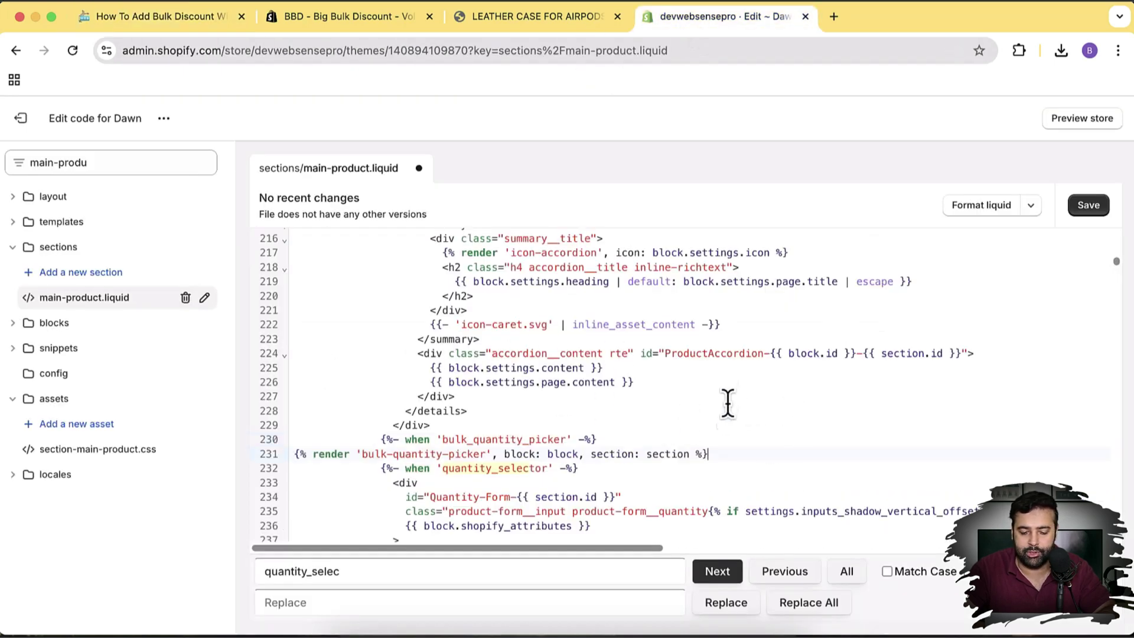
Find the quantity_selector block definition with type, name and limit further down in main-product.liquid
{"action": "scroll", "coordinate": [757, 398], "scroll_direction": "down", "scroll_amount": 3}
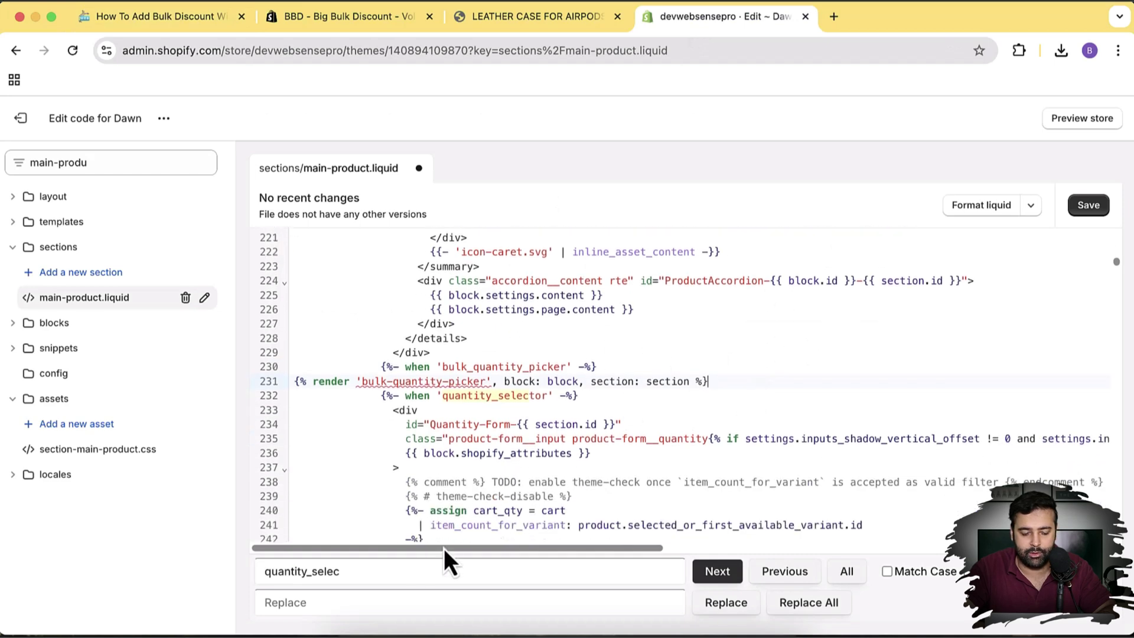
{"action": "left_click", "coordinate": [423, 570]}
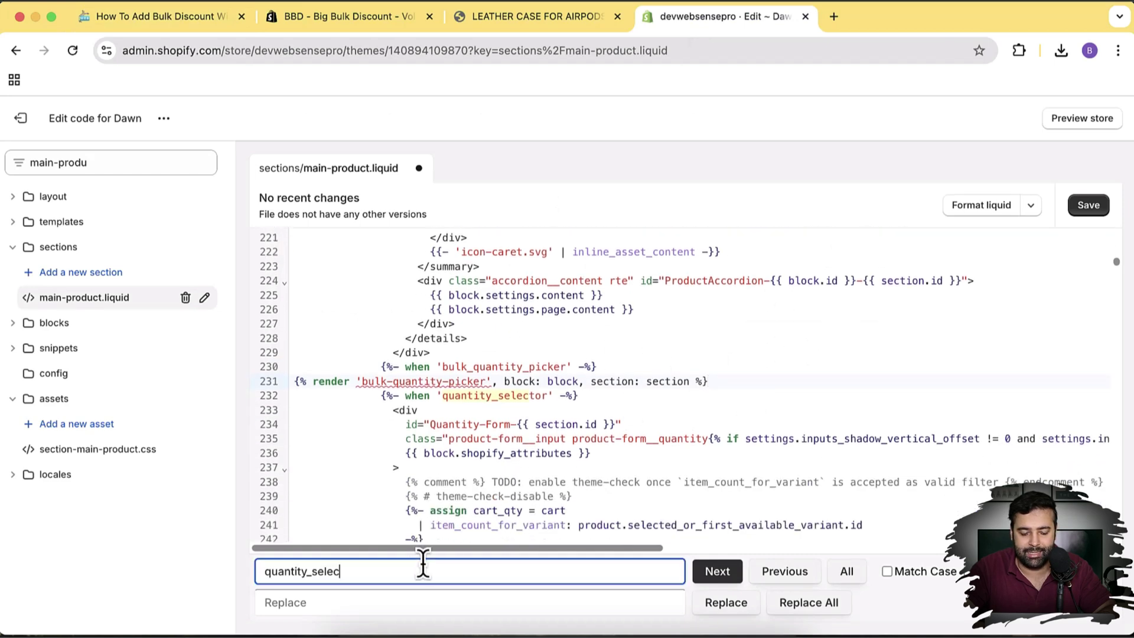
{"action": "left_click", "coordinate": [717, 572]}
{"action": "left_click", "coordinate": [716, 576]}
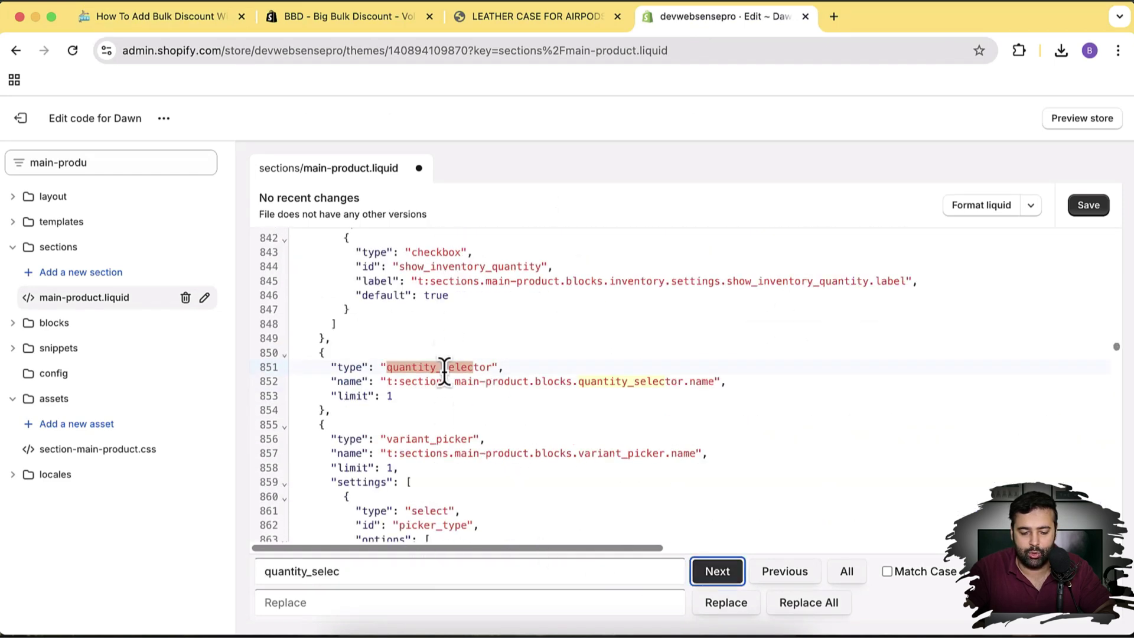
Insert an empty line directly after the closing brace and comma of the quantity_selector block definition
{"action": "left_click_drag", "start_coordinate": [351, 409], "coordinate": [319, 352]}
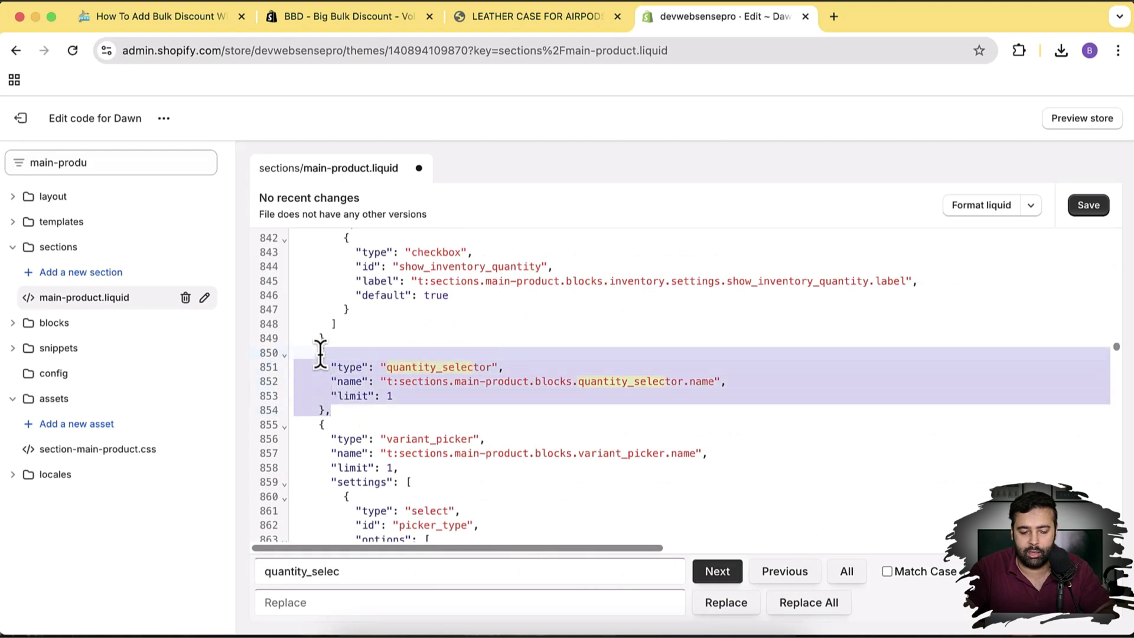
{"action": "left_click", "coordinate": [348, 396]}
{"action": "left_click_drag", "start_coordinate": [317, 353], "coordinate": [383, 408]}
{"action": "left_click", "coordinate": [339, 406]}
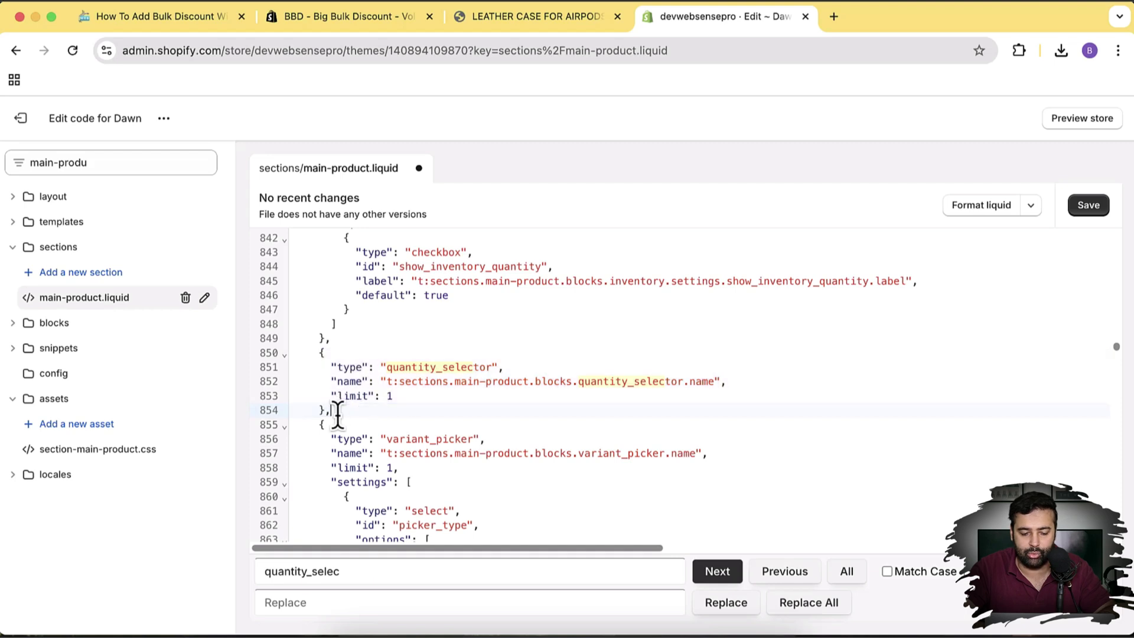
{"action": "double_click", "coordinate": [325, 413]}
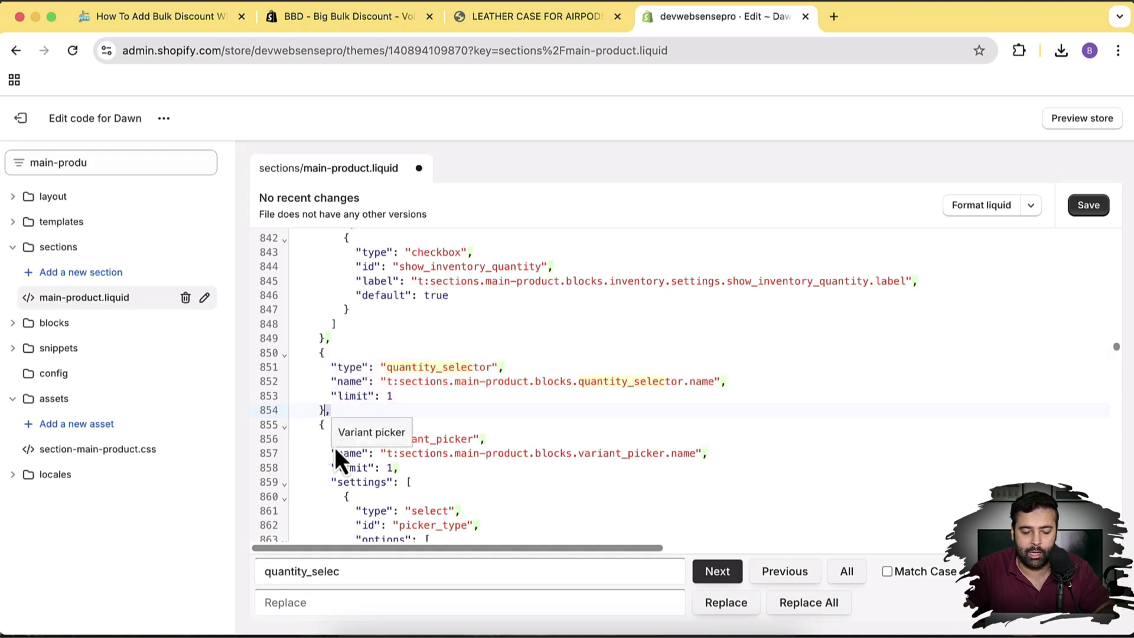
{"action": "left_click", "coordinate": [343, 409]}
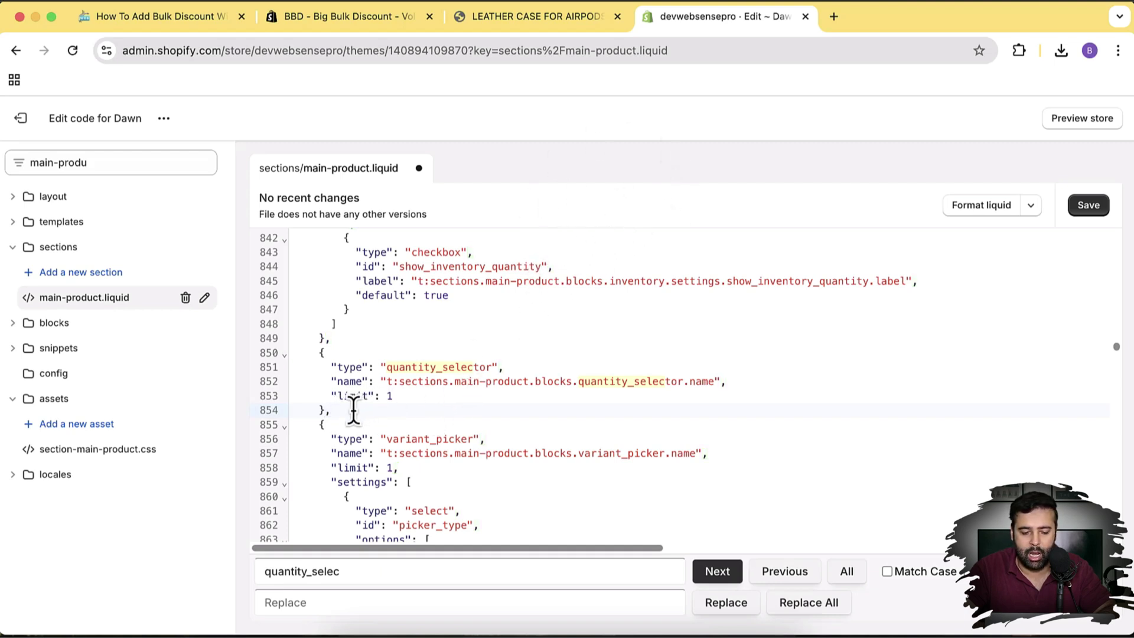
{"action": "key", "text": "Return"}
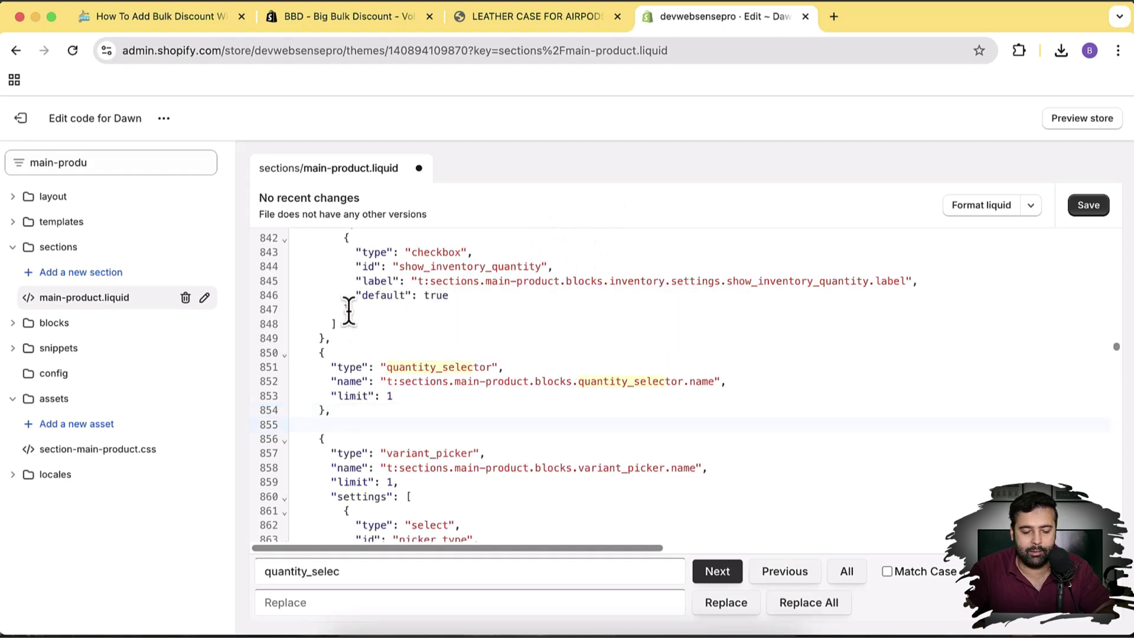
Copy the bulk quantity picker block settings code that the tutorial article says to add below the quantity_selector definition
{"action": "left_click", "coordinate": [192, 24]}
{"action": "scroll", "coordinate": [915, 260], "scroll_direction": "down", "scroll_amount": 6}
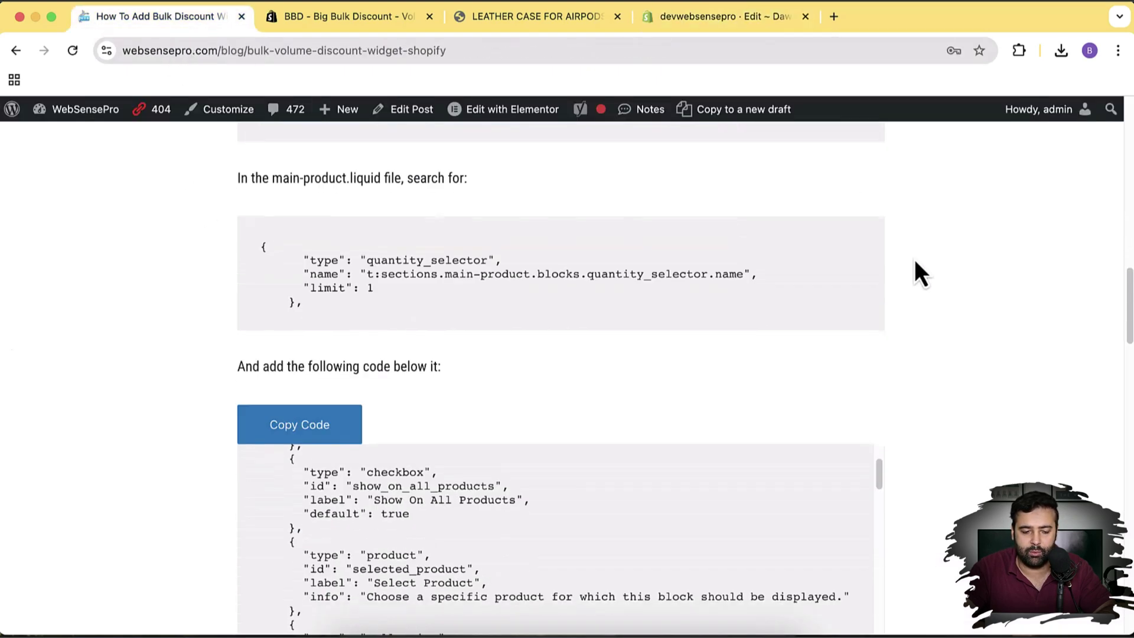
{"action": "left_click", "coordinate": [915, 261]}
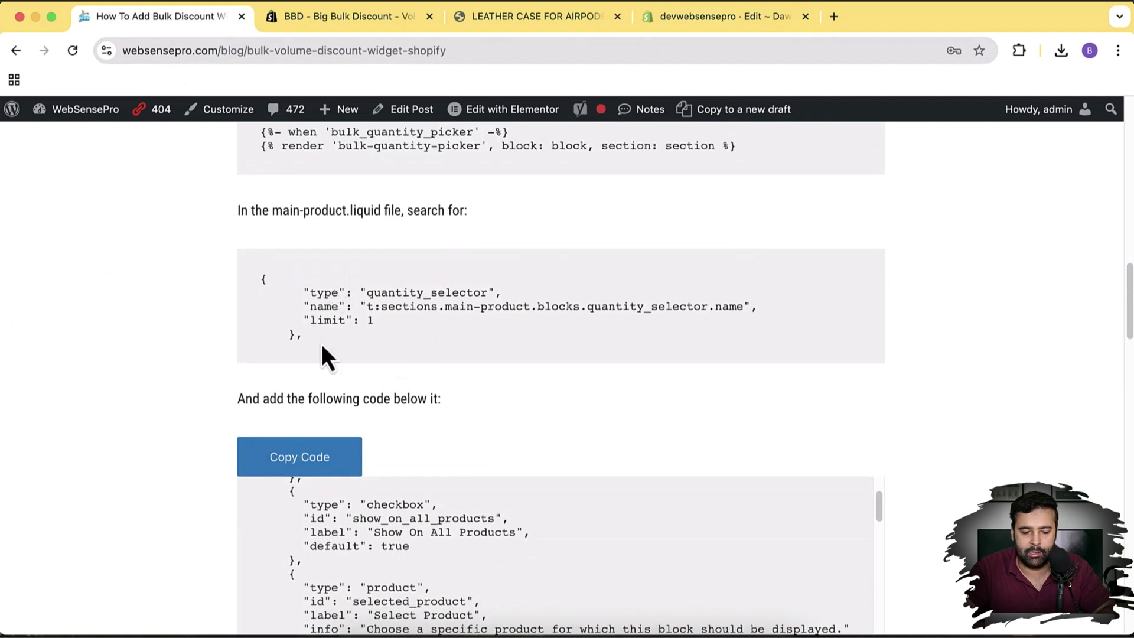
{"action": "left_click_drag", "start_coordinate": [320, 337], "coordinate": [250, 289]}
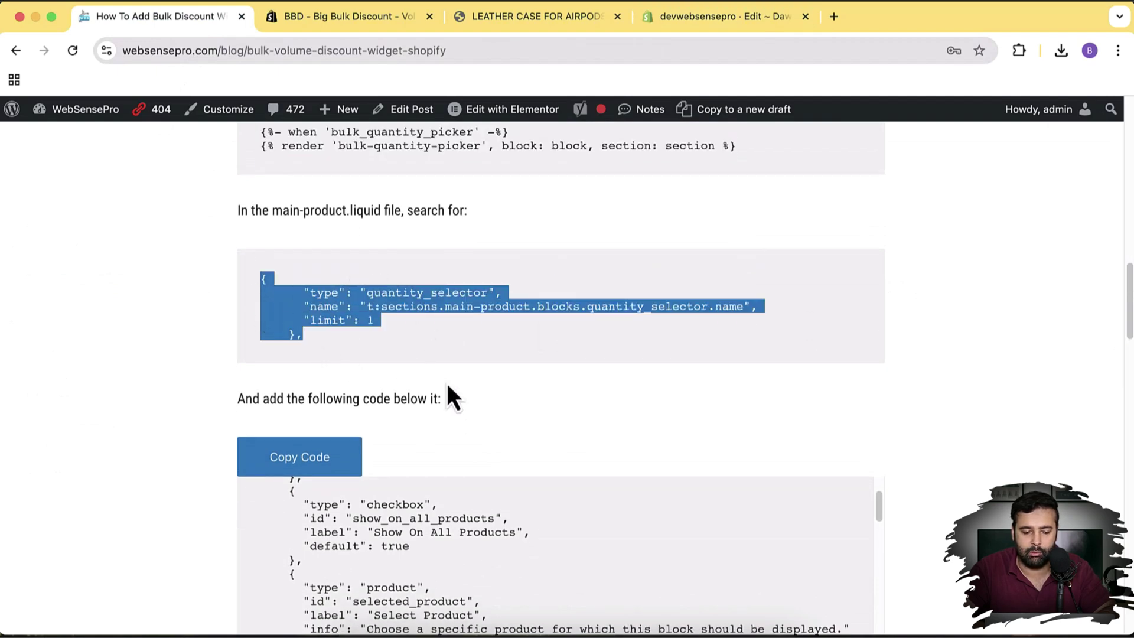
{"action": "left_click", "coordinate": [373, 312]}
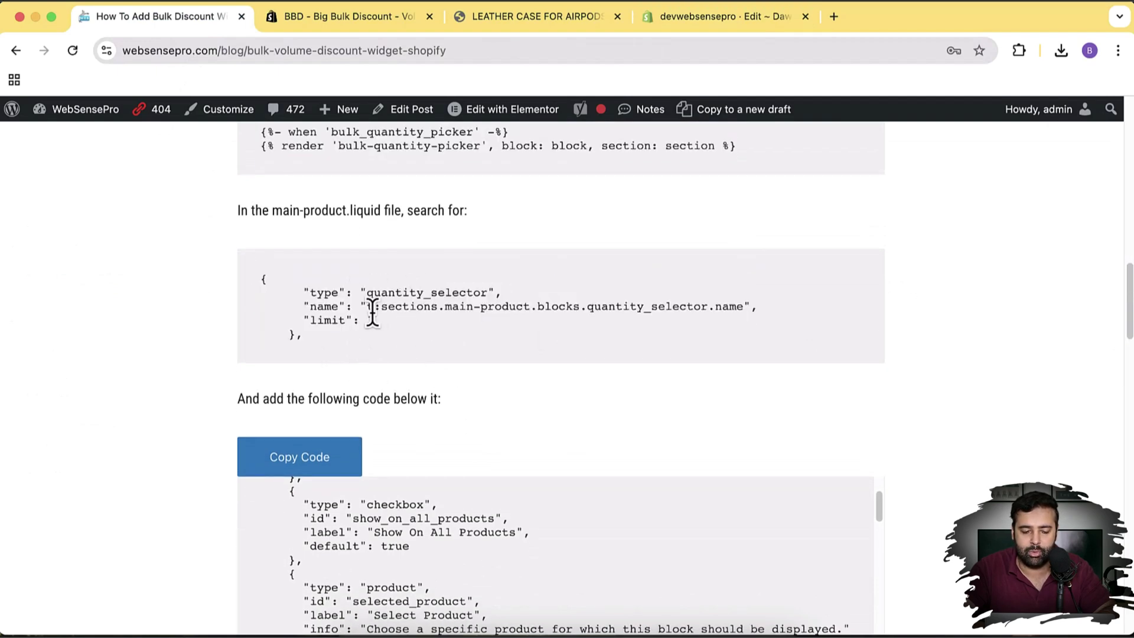
{"action": "scroll", "coordinate": [372, 313], "scroll_direction": "down", "scroll_amount": 5}
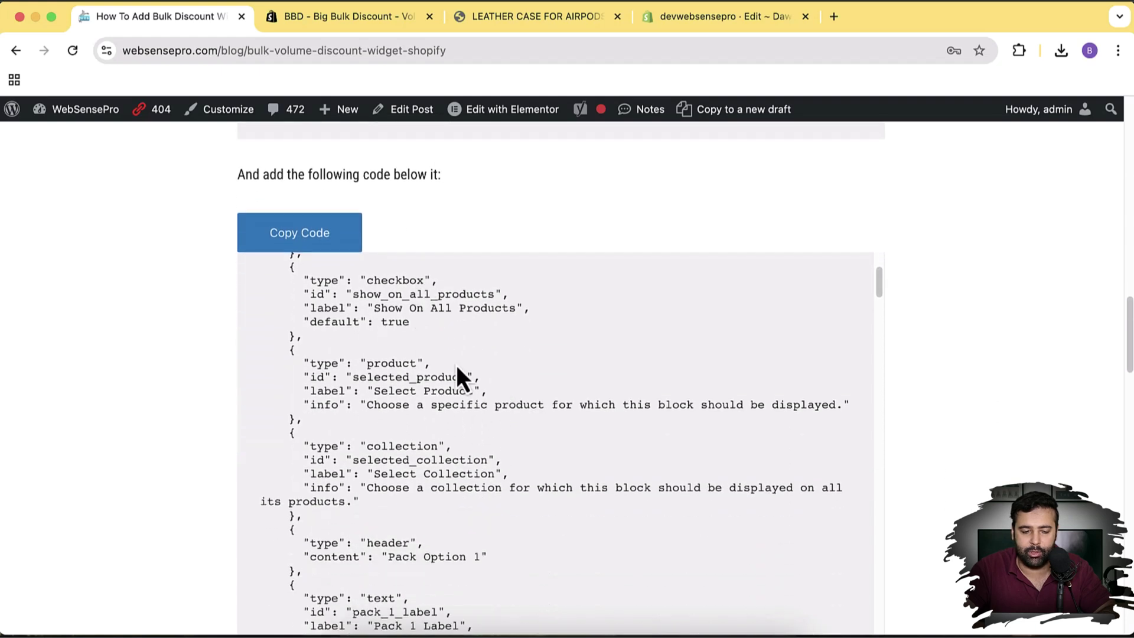
{"action": "left_click", "coordinate": [294, 239]}
Paste the copied block settings code on the empty line below the quantity_selector definition and save main-product.liquid
{"action": "left_click", "coordinate": [674, 23]}
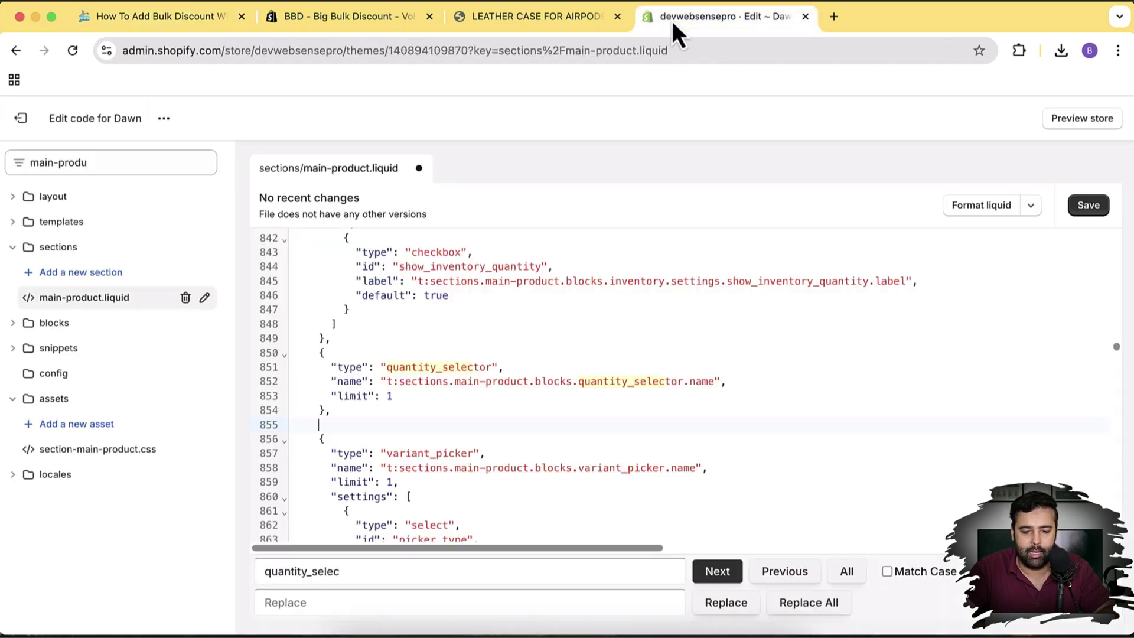
{"action": "key", "text": "super+v"}
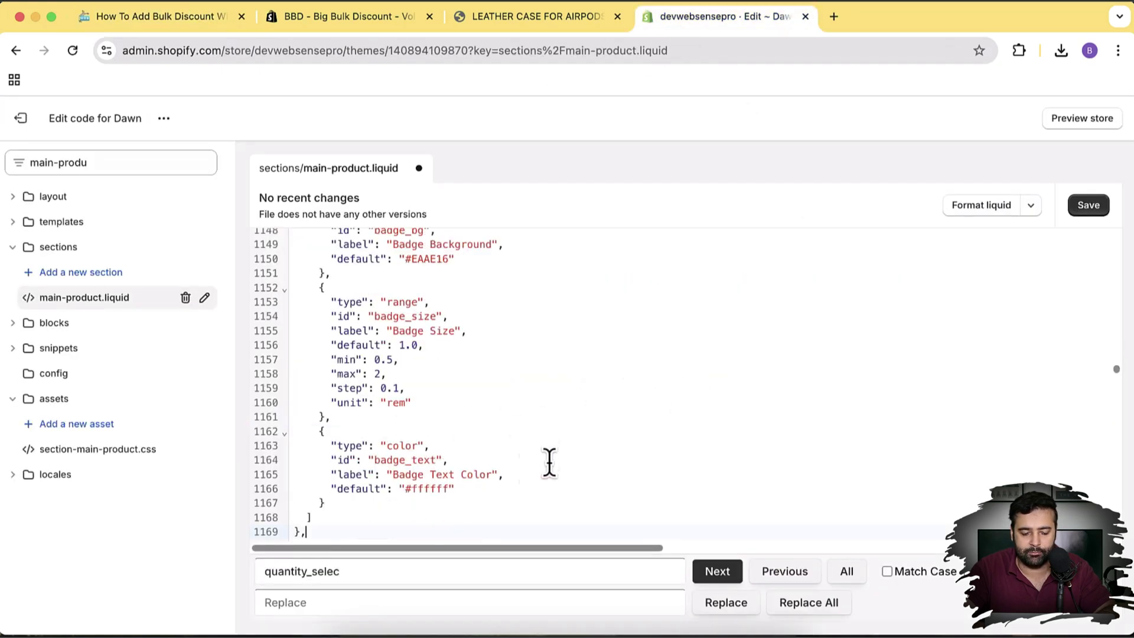
{"action": "scroll", "coordinate": [567, 380], "scroll_direction": "down", "scroll_amount": 3}
{"action": "scroll", "coordinate": [568, 379], "scroll_direction": "up", "scroll_amount": 1}
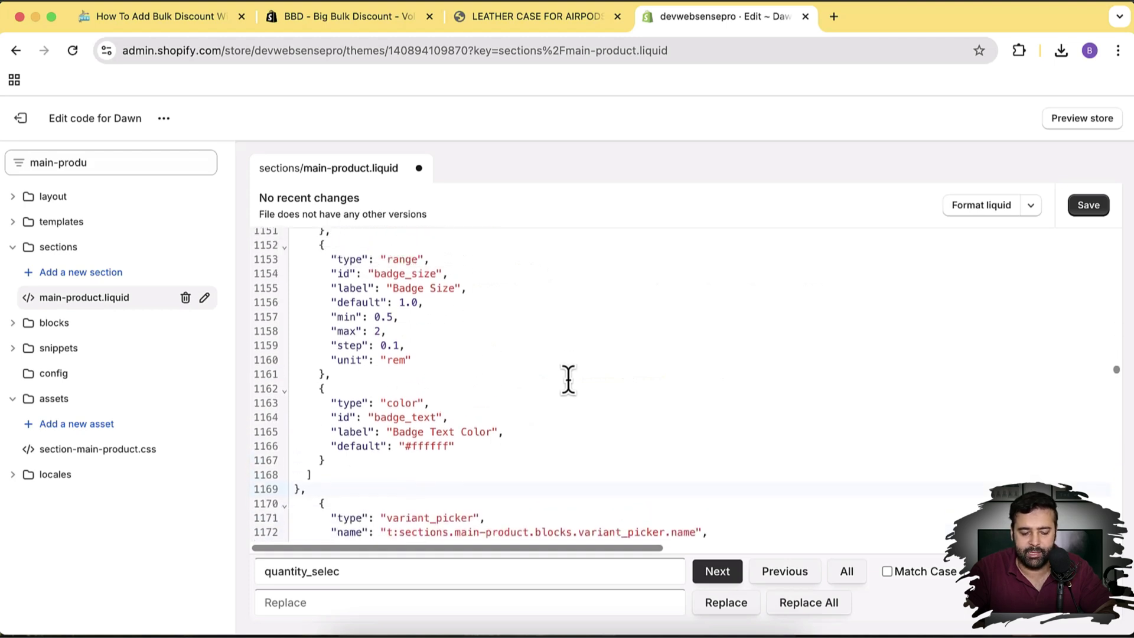
{"action": "left_click", "coordinate": [1099, 212]}
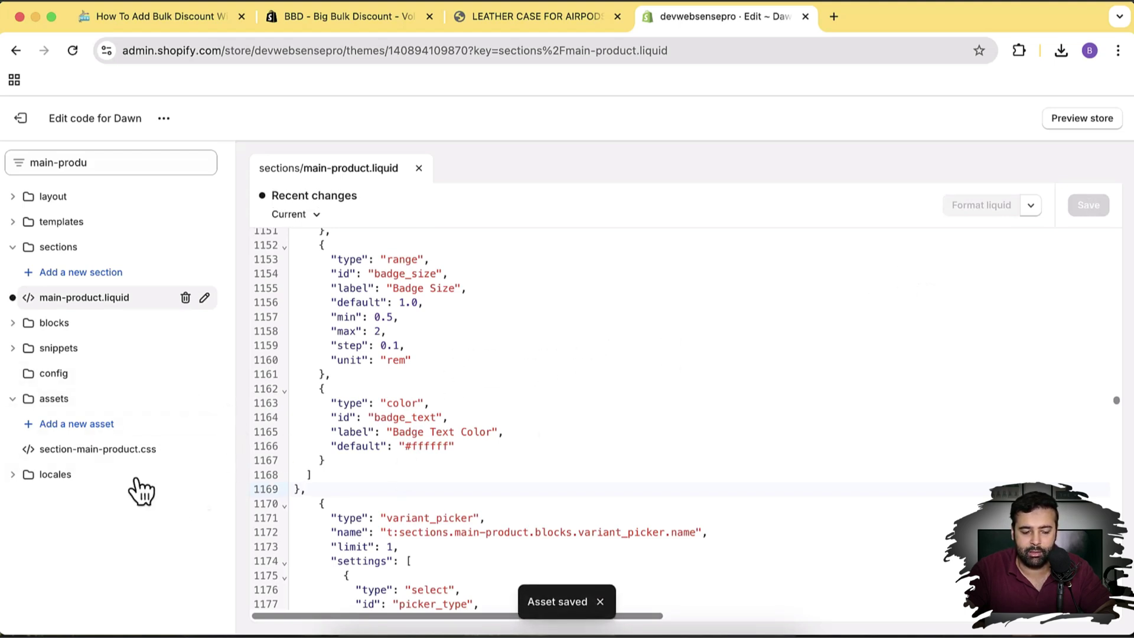
Create a new snippet file named bulk-quantity-picker, copying the name from Step 2 of the tutorial article
{"action": "left_click", "coordinate": [18, 350]}
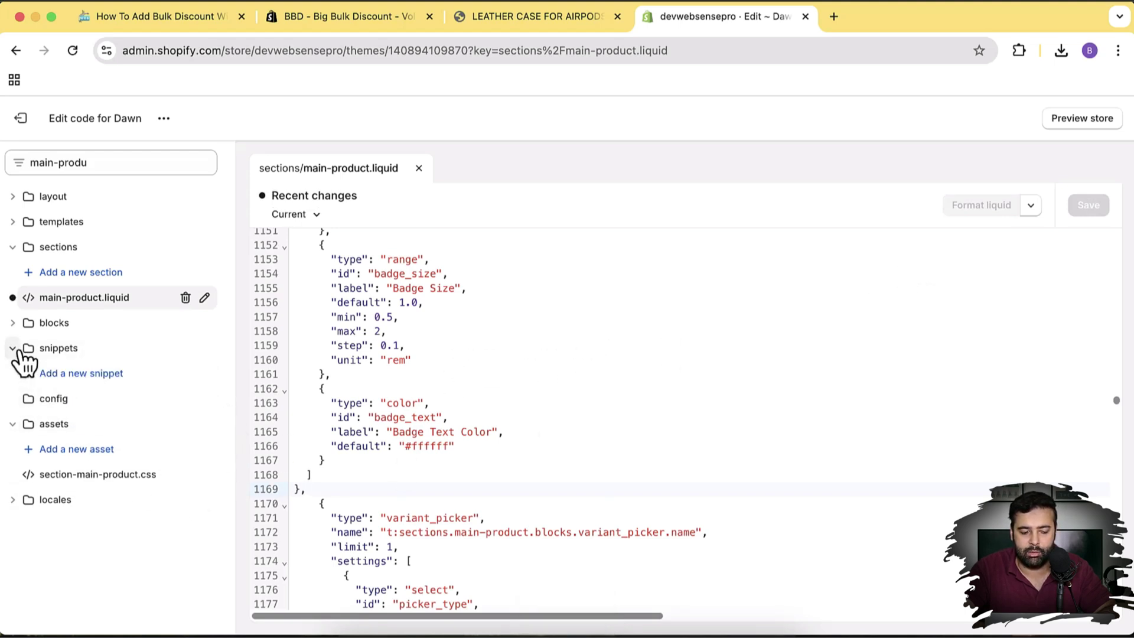
{"action": "left_click", "coordinate": [121, 374]}
{"action": "left_click", "coordinate": [424, 360]}
{"action": "left_click", "coordinate": [192, 23]}
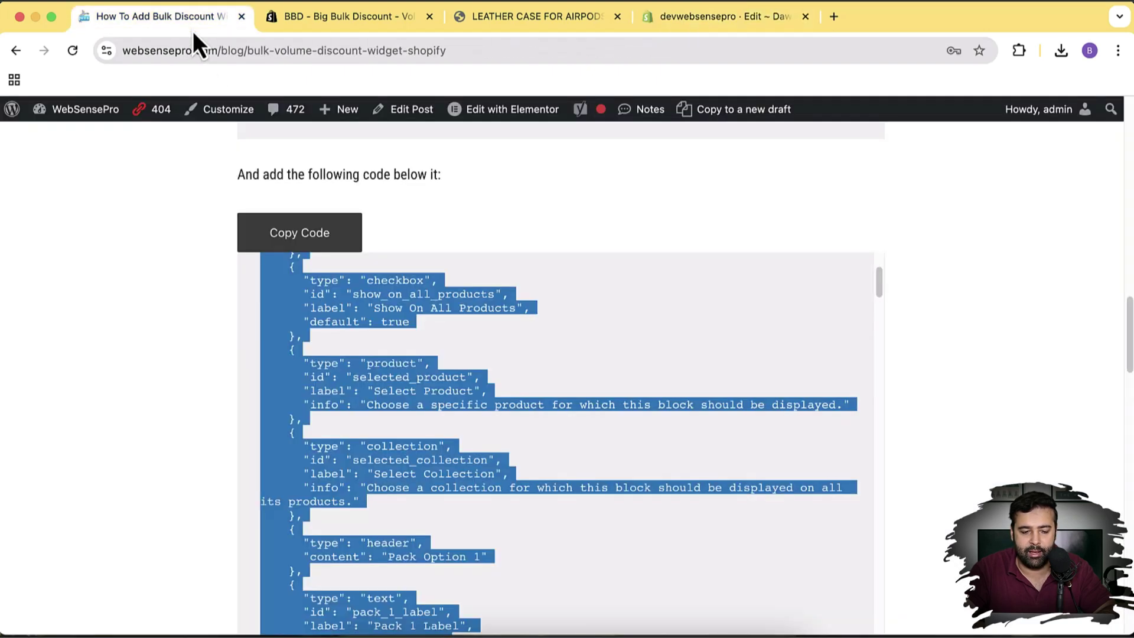
{"action": "scroll", "coordinate": [455, 263], "scroll_direction": "down", "scroll_amount": 10}
{"action": "scroll", "coordinate": [985, 289], "scroll_direction": "down", "scroll_amount": 2}
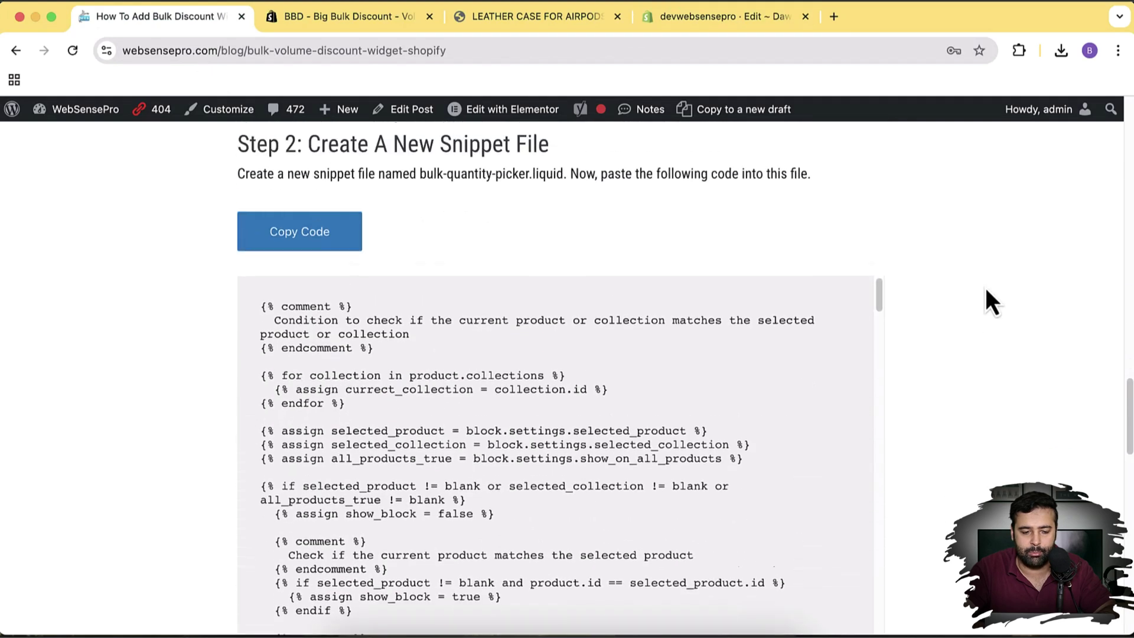
{"action": "scroll", "coordinate": [985, 290], "scroll_direction": "up", "scroll_amount": 3}
{"action": "left_click", "coordinate": [770, 278]}
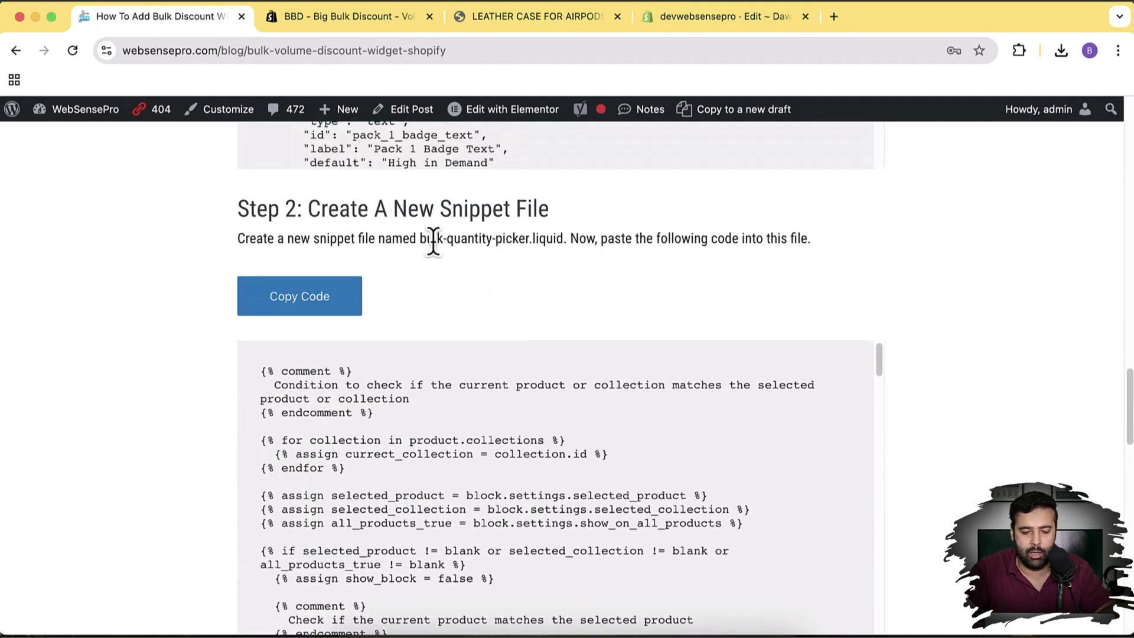
{"action": "left_click_drag", "start_coordinate": [419, 239], "coordinate": [527, 239]}
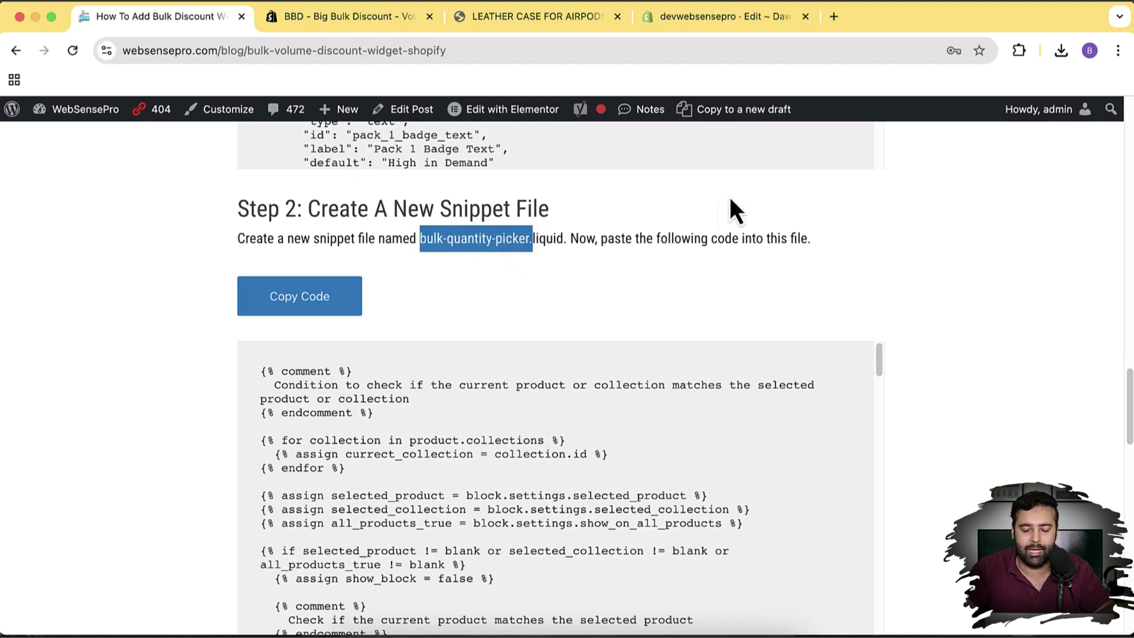
{"action": "left_click", "coordinate": [752, 13]}
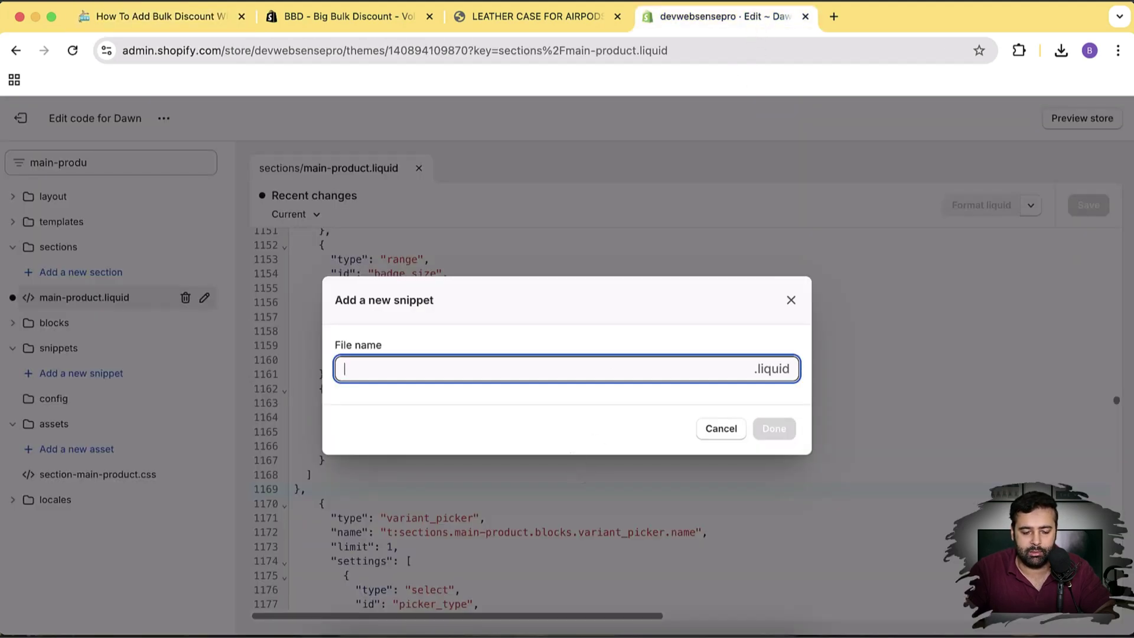
{"action": "key", "text": "super+v"}
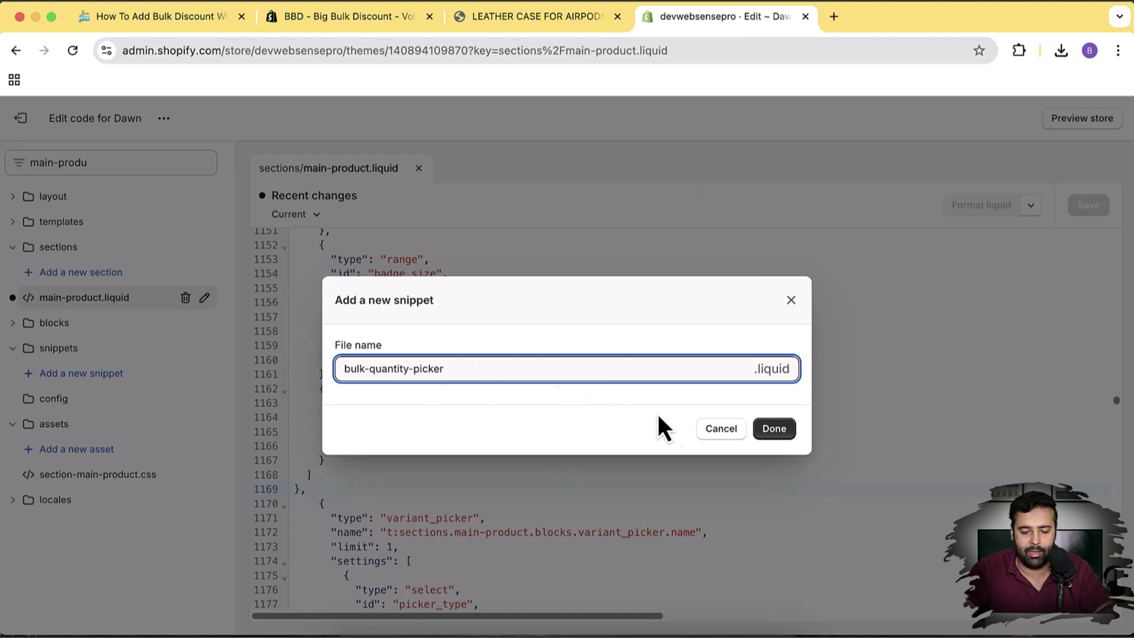
{"action": "left_click", "coordinate": [770, 430]}
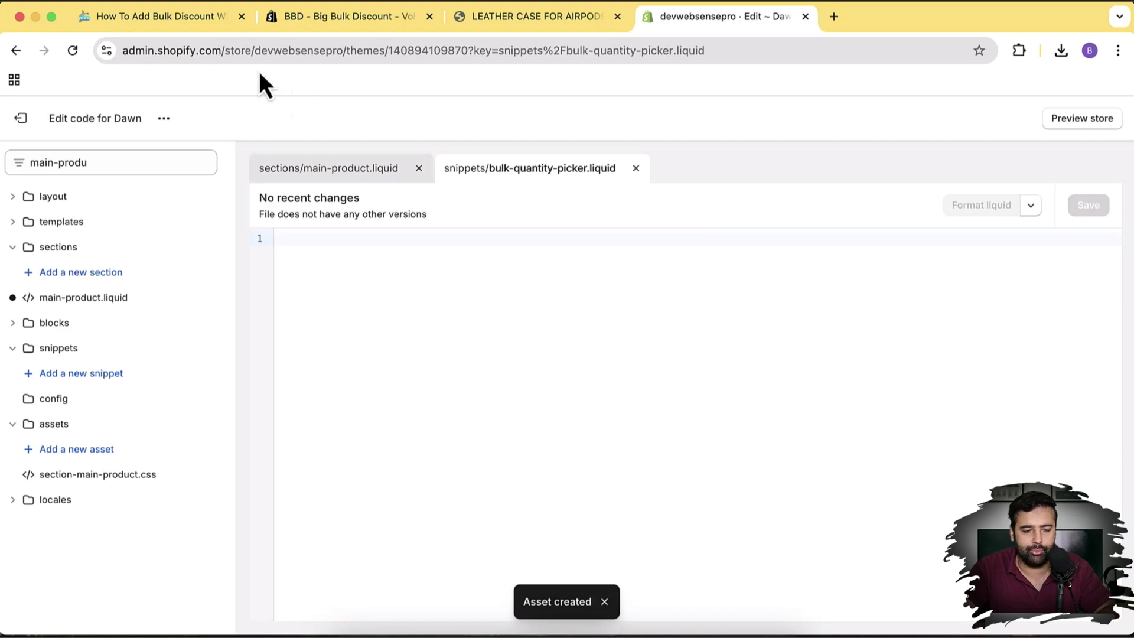
Copy the Step 2 snippet code from the tutorial article and paste it into the empty bulk-quantity-picker.liquid file
{"action": "left_click", "coordinate": [226, 25]}
{"action": "scroll", "coordinate": [1071, 342], "scroll_direction": "down", "scroll_amount": 3}
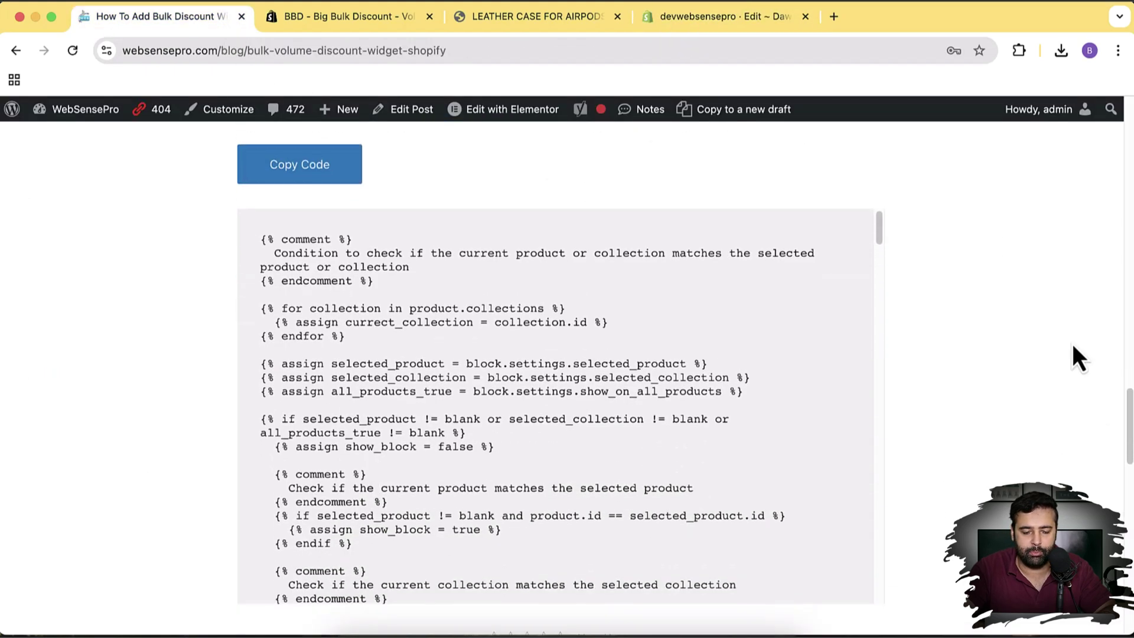
{"action": "left_click", "coordinate": [331, 177]}
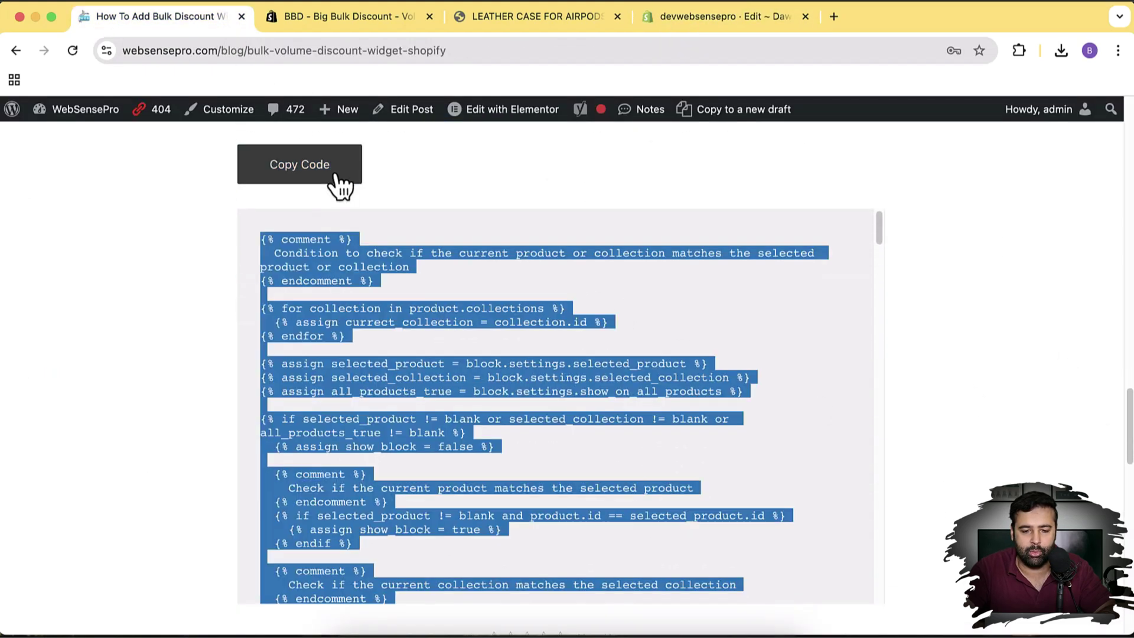
{"action": "left_click", "coordinate": [710, 8]}
{"action": "left_click", "coordinate": [465, 307]}
{"action": "key", "text": "super+v"}
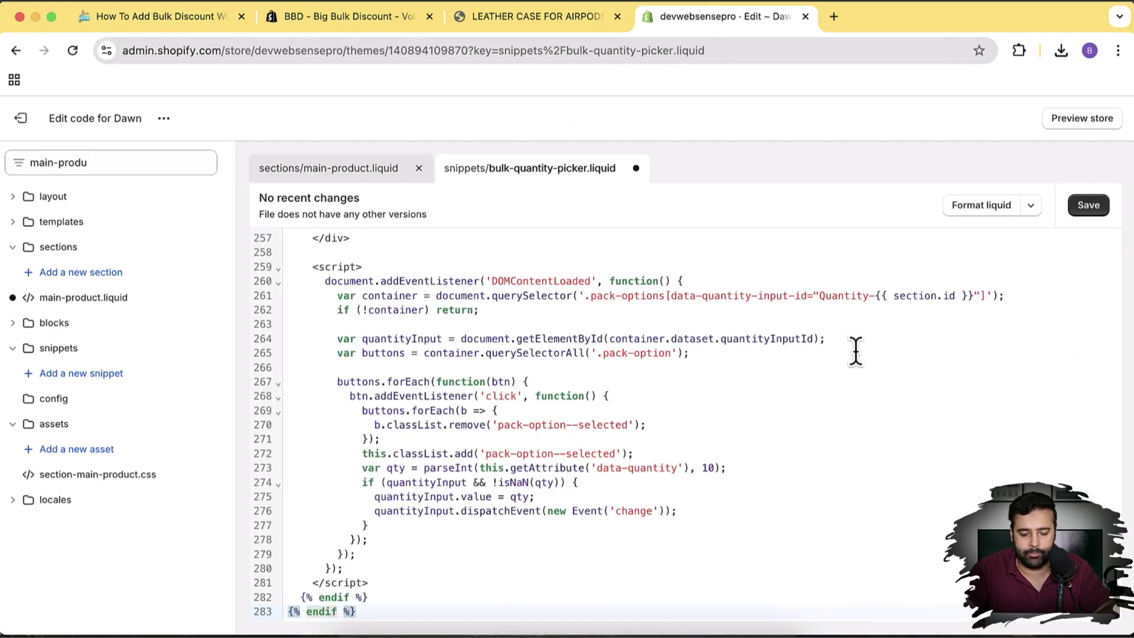
{"action": "scroll", "coordinate": [856, 349], "scroll_direction": "up", "scroll_amount": 3}
{"action": "scroll", "coordinate": [856, 349], "scroll_direction": "up", "scroll_amount": 20}
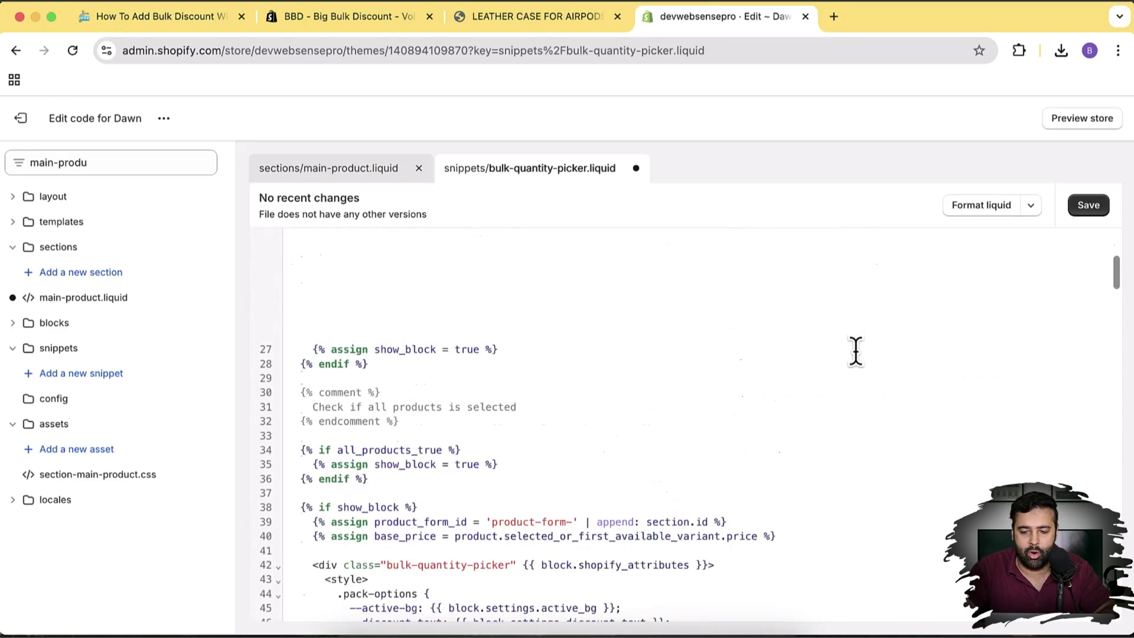
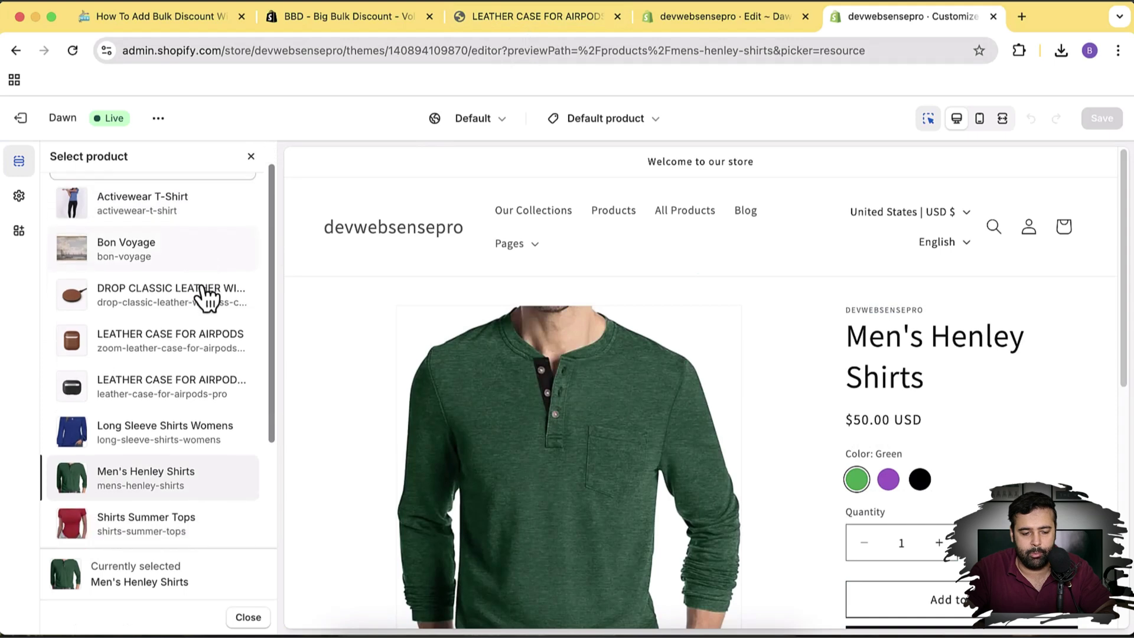
Set the preview product of the Default product template to LEATHER CASE FOR AIRPODS
{"action": "left_click", "coordinate": [152, 324]}
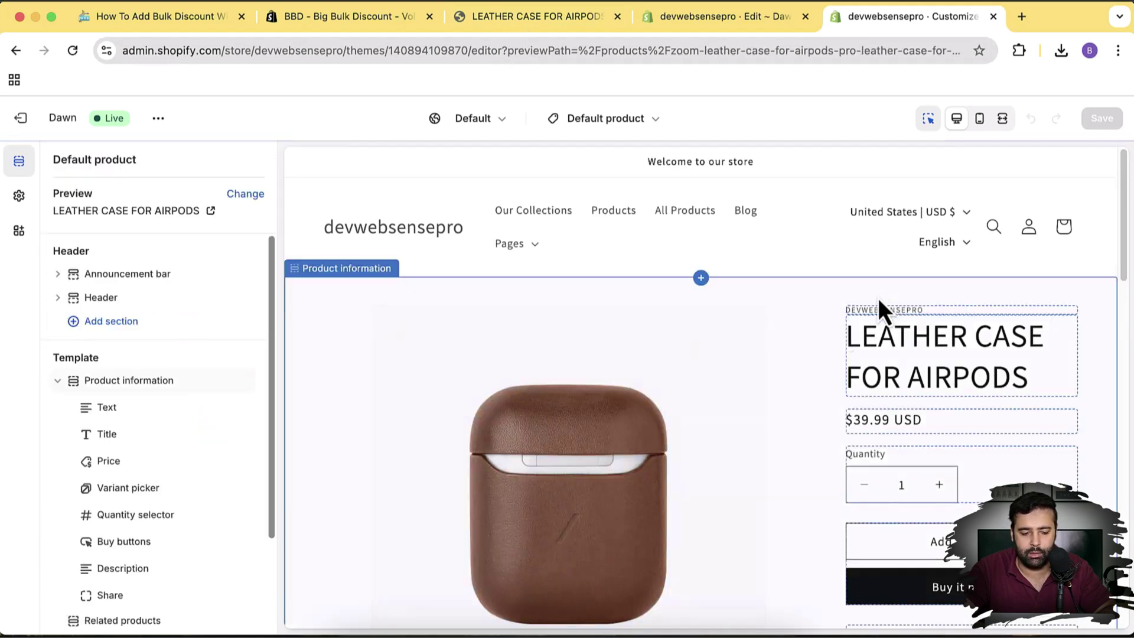
{"action": "scroll", "coordinate": [157, 372], "scroll_direction": "down", "scroll_amount": 3}
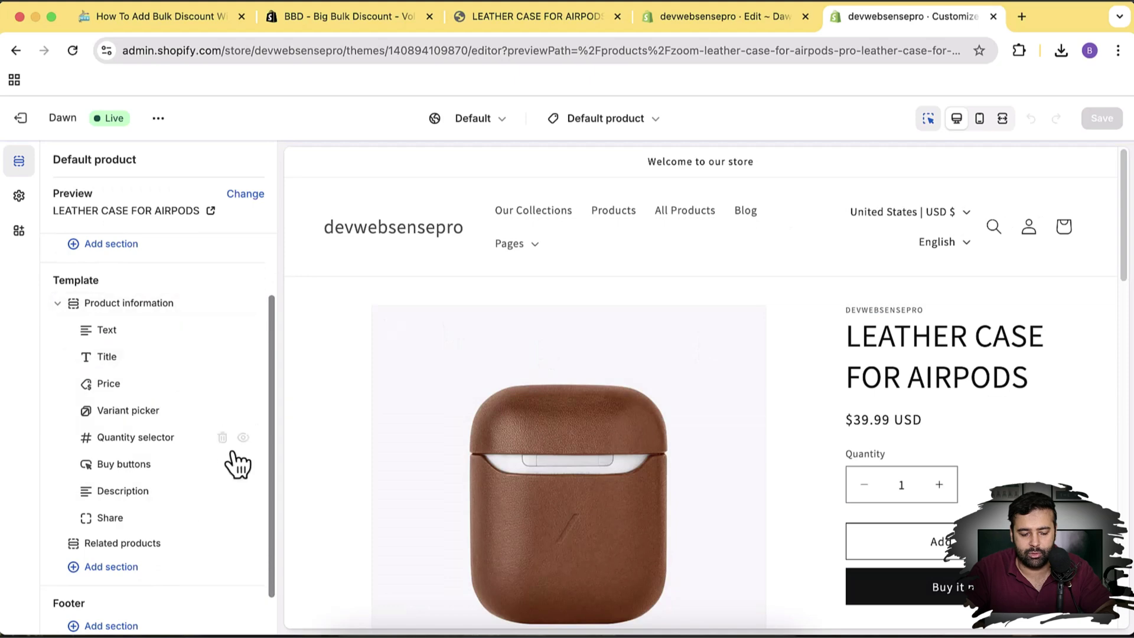
{"action": "mouse_move", "coordinate": [164, 531]}
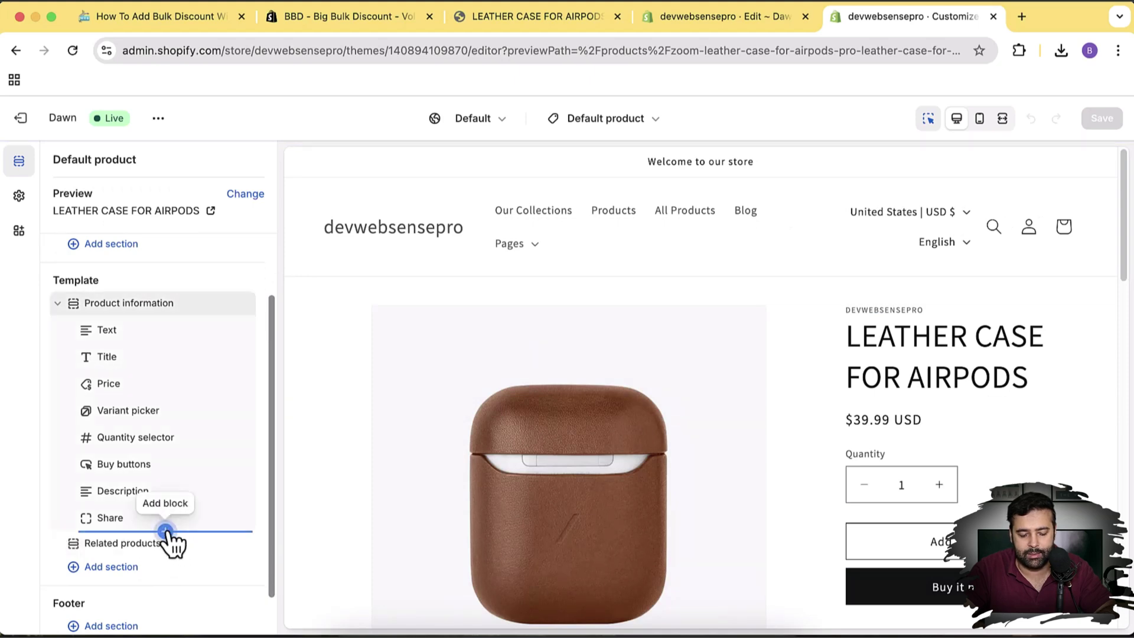
{"action": "key", "text": "super+shift+4"}
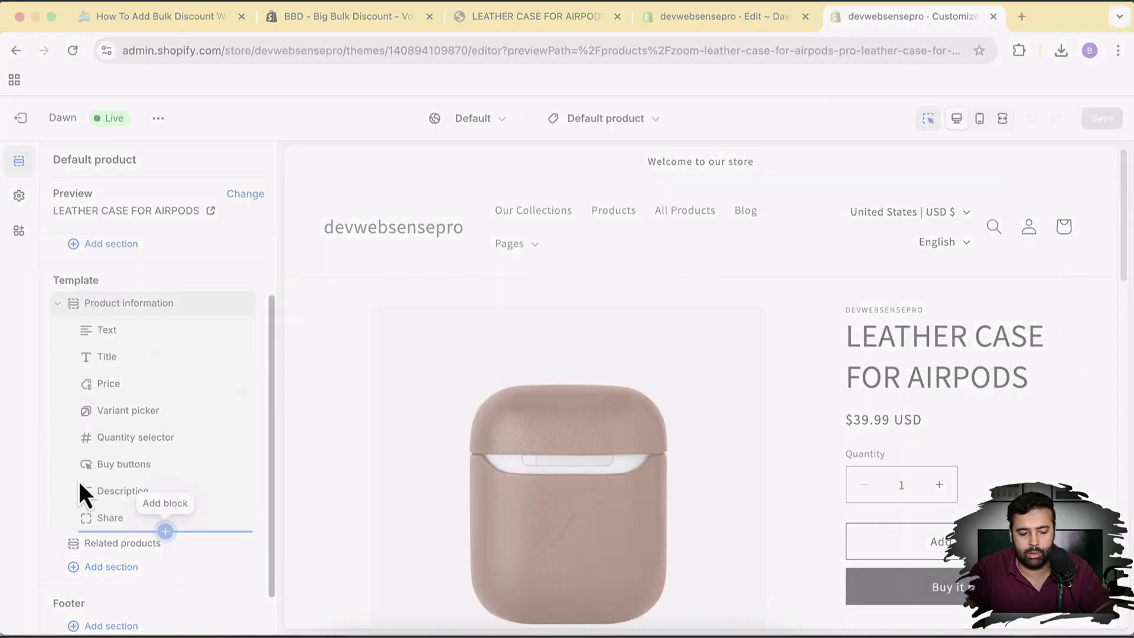
{"action": "mouse_move", "coordinate": [4, 215]}
{"action": "left_mouse_down"}
{"action": "mouse_move", "coordinate": [425, 506]}
{"action": "mouse_move", "coordinate": [465, 592]}
{"action": "left_mouse_up"}
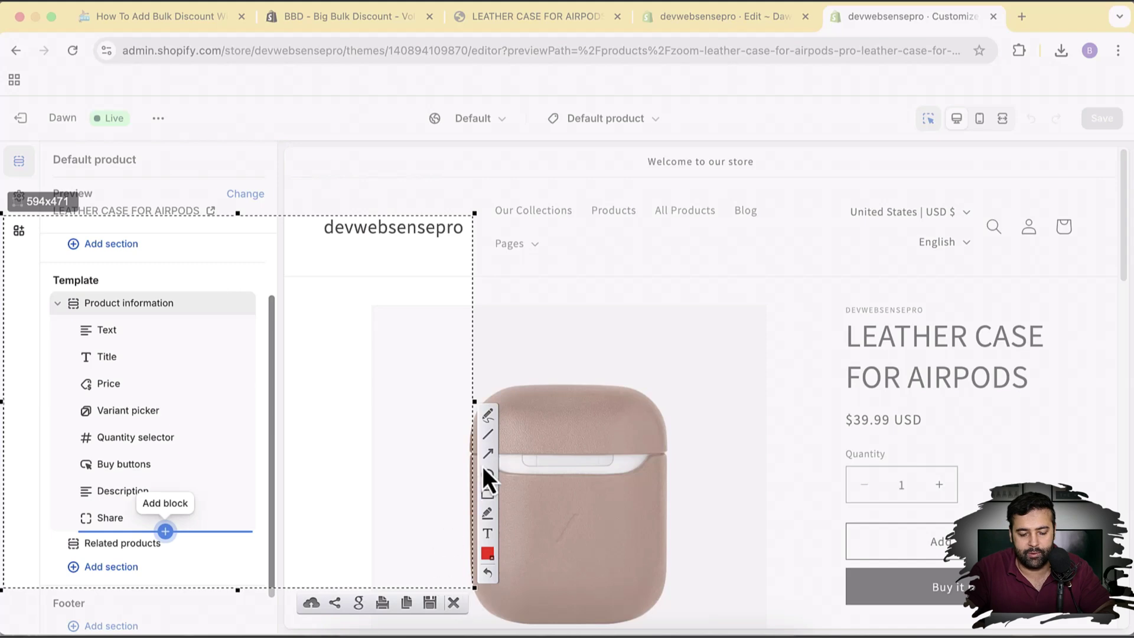
{"action": "mouse_move", "coordinate": [322, 422]}
{"action": "left_mouse_down"}
{"action": "mouse_move", "coordinate": [216, 511]}
{"action": "mouse_move", "coordinate": [183, 519]}
{"action": "left_mouse_up"}
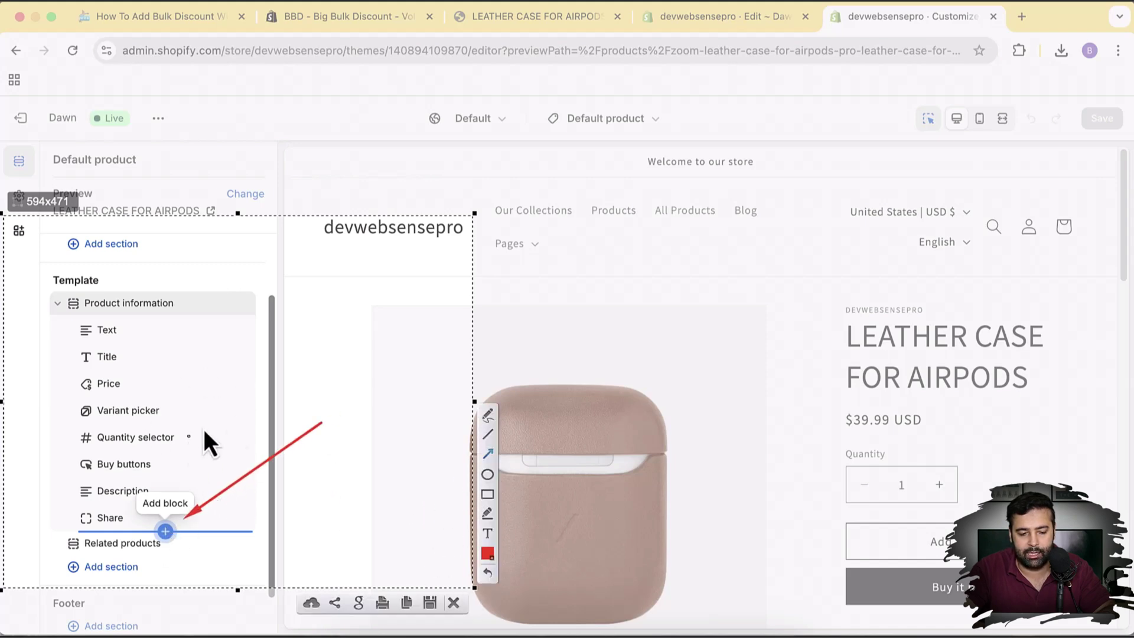
{"action": "left_click", "coordinate": [453, 602]}
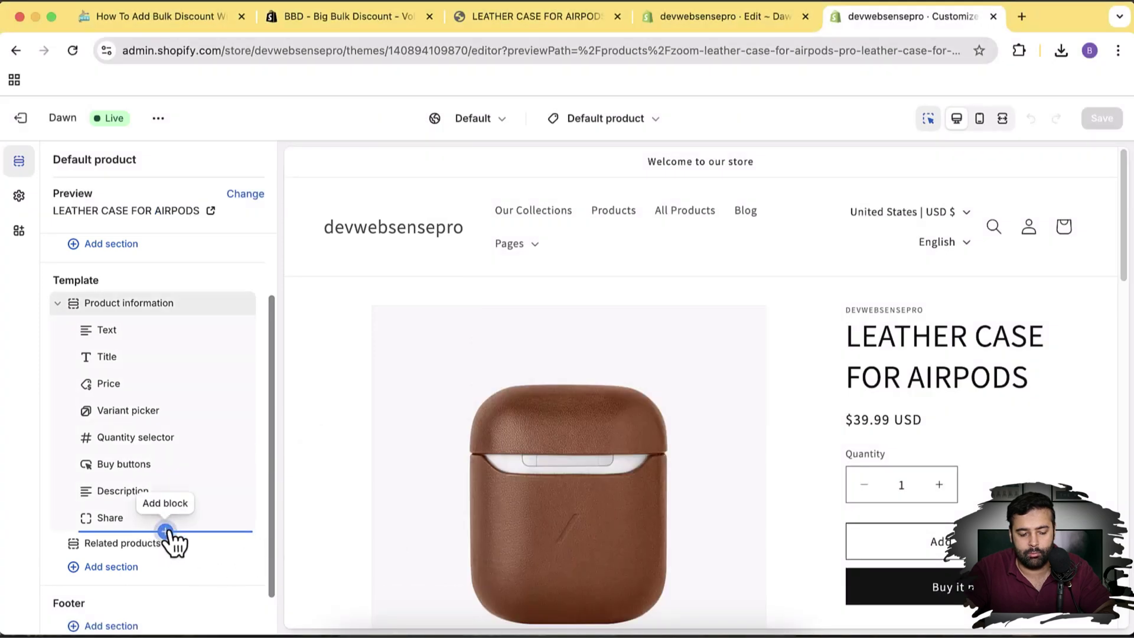
Add a Bulk Quantity Picker block to the Product information section and move it between Price and Variant picker
{"action": "left_click", "coordinate": [166, 532]}
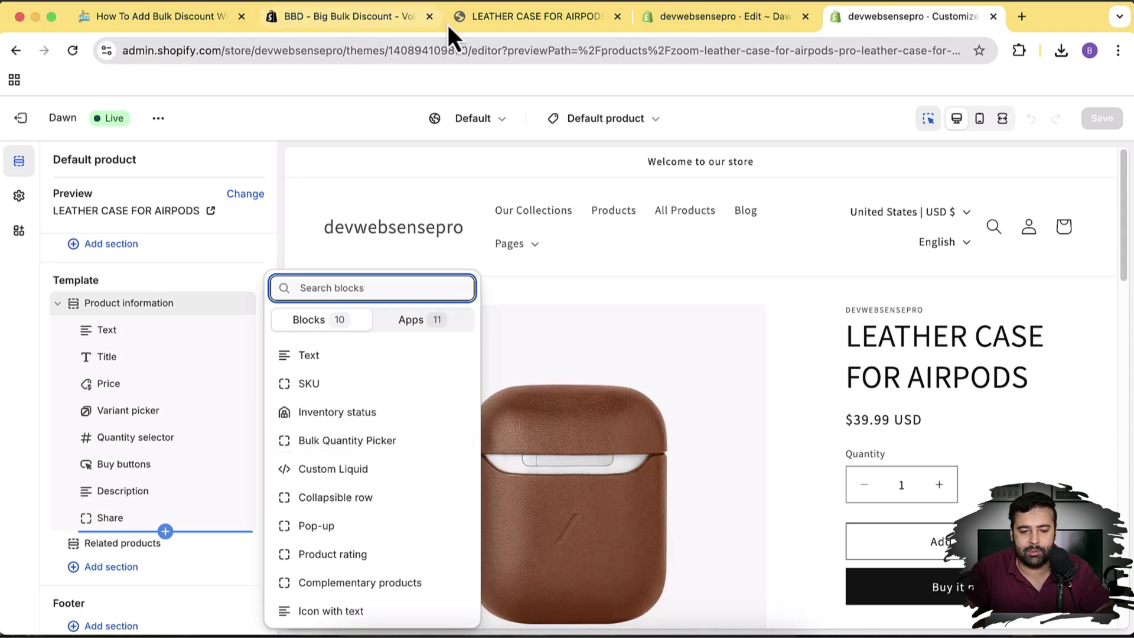
{"action": "left_click", "coordinate": [682, 17]}
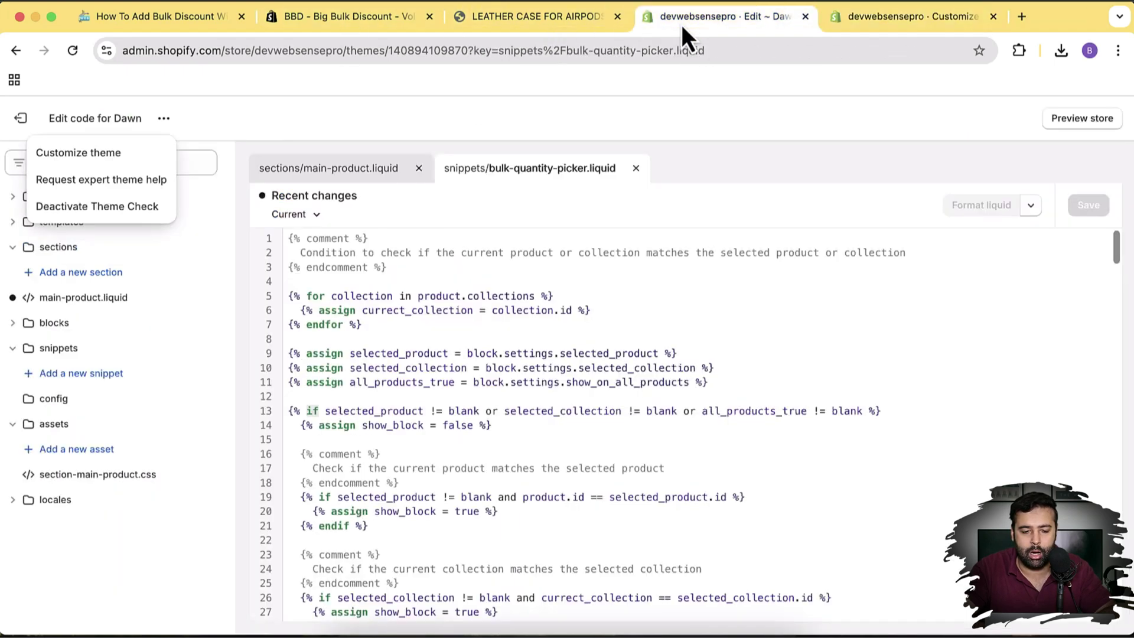
{"action": "left_click", "coordinate": [349, 177]}
{"action": "scroll", "coordinate": [404, 440], "scroll_direction": "down", "scroll_amount": 5}
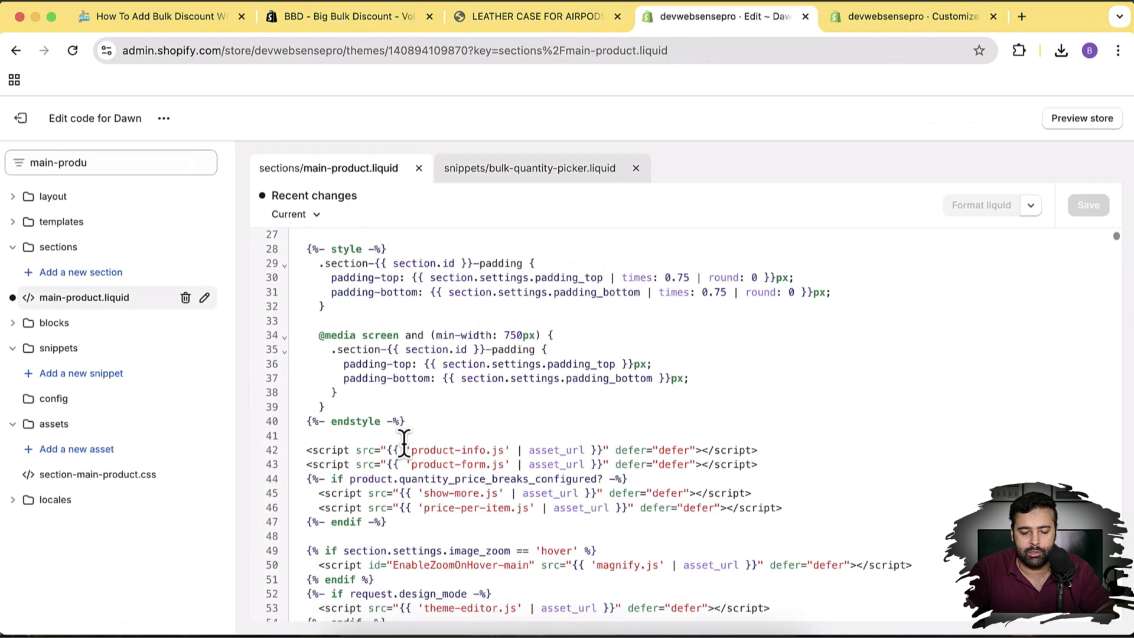
{"action": "left_click", "coordinate": [913, 19]}
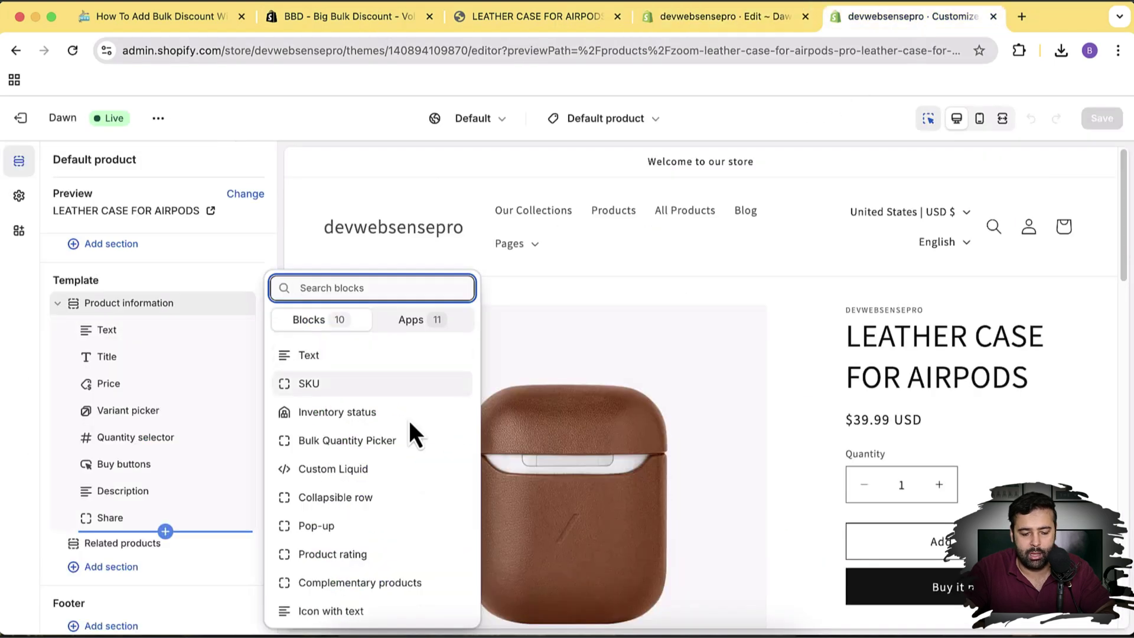
{"action": "left_click", "coordinate": [377, 447]}
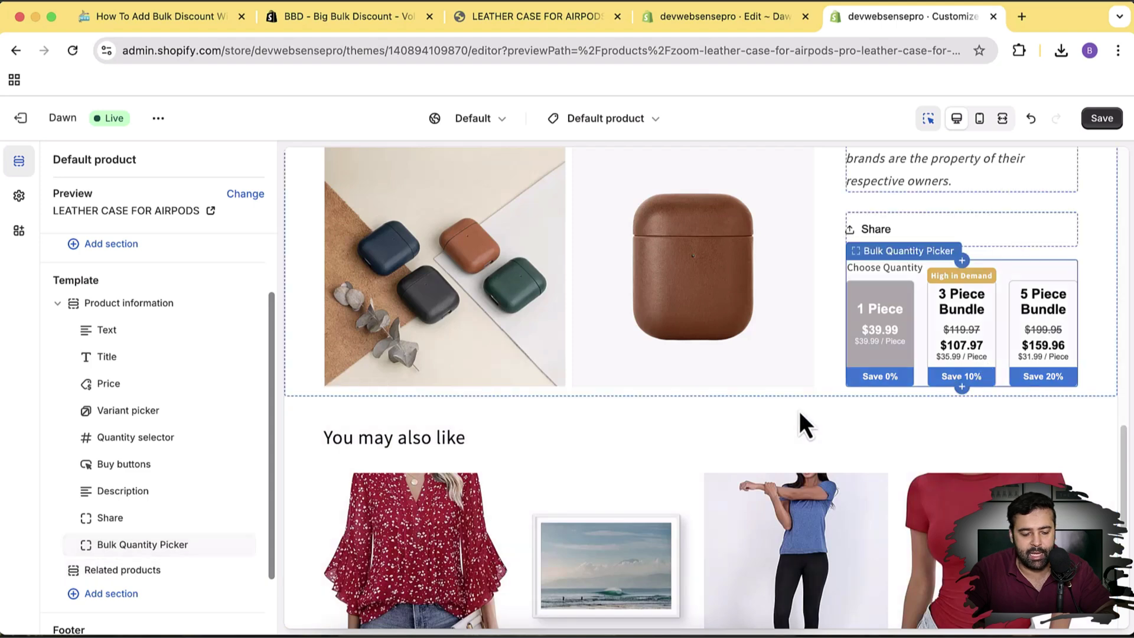
{"action": "left_click_drag", "start_coordinate": [85, 546], "coordinate": [88, 413]}
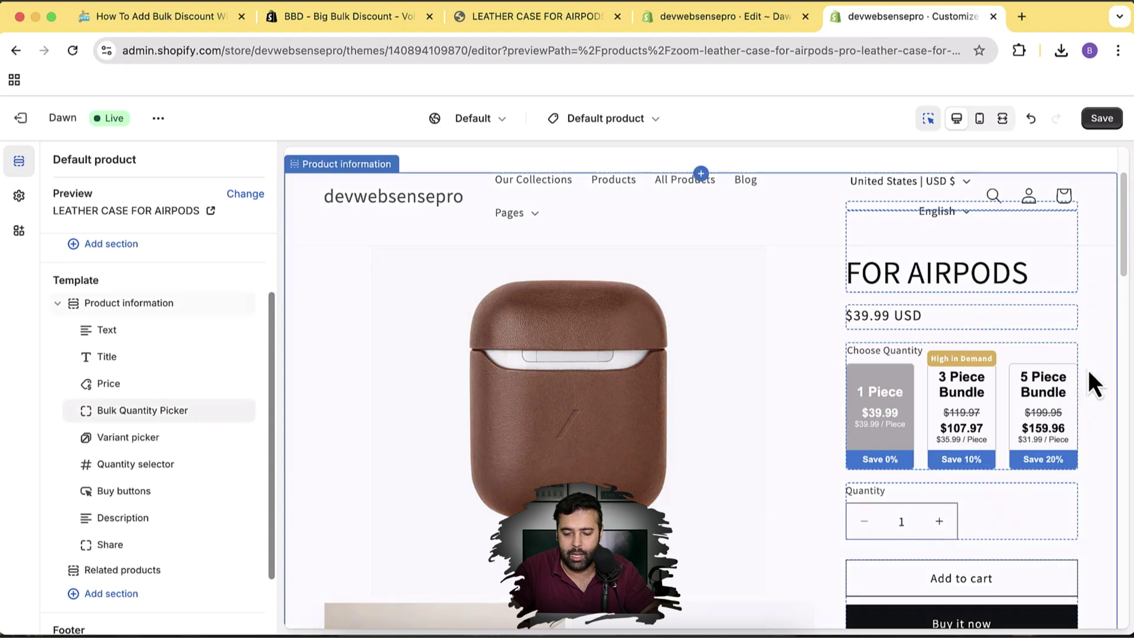
Set the Active Background color of the Bulk Quantity Picker block to the muted red #C15858
{"action": "left_click", "coordinate": [1054, 420]}
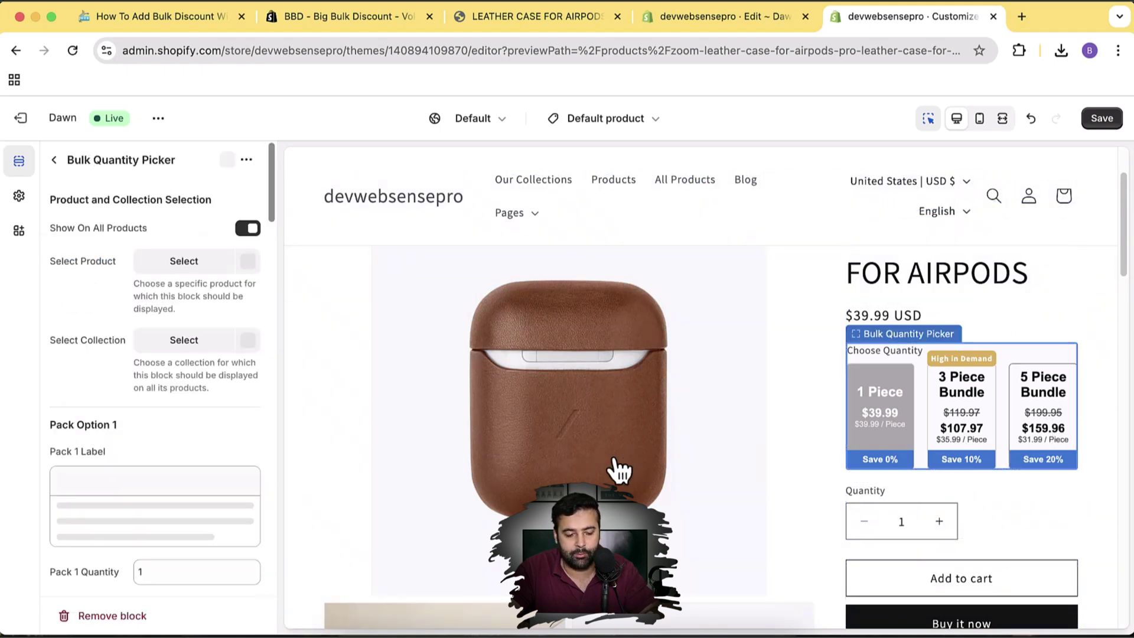
{"action": "scroll", "coordinate": [49, 293], "scroll_direction": "down", "scroll_amount": 15}
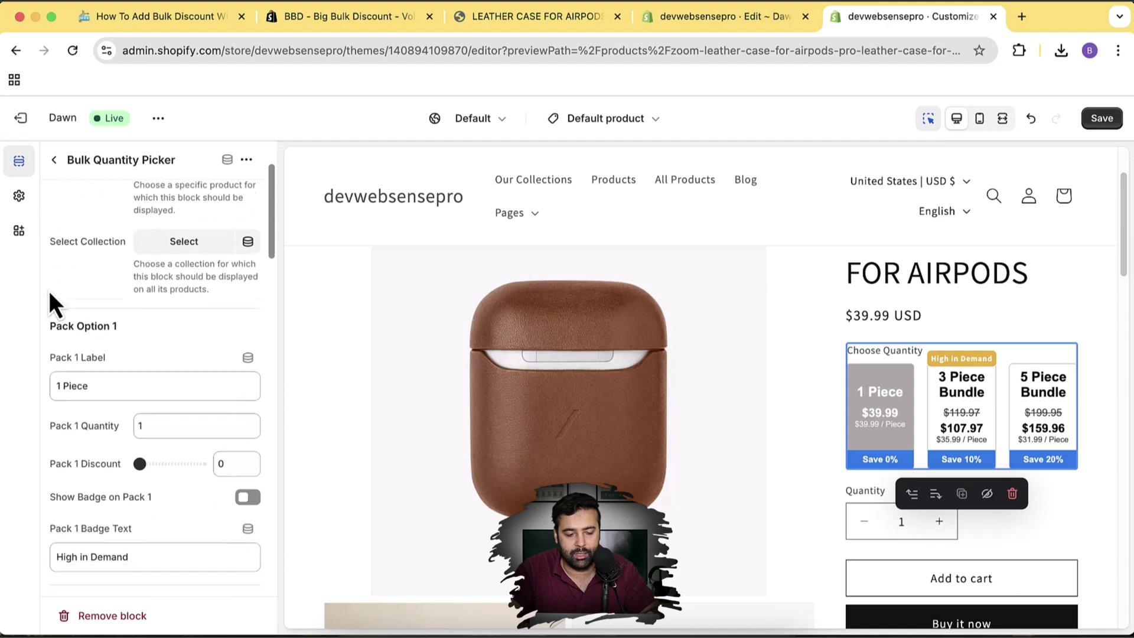
{"action": "scroll", "coordinate": [48, 291], "scroll_direction": "down", "scroll_amount": 10}
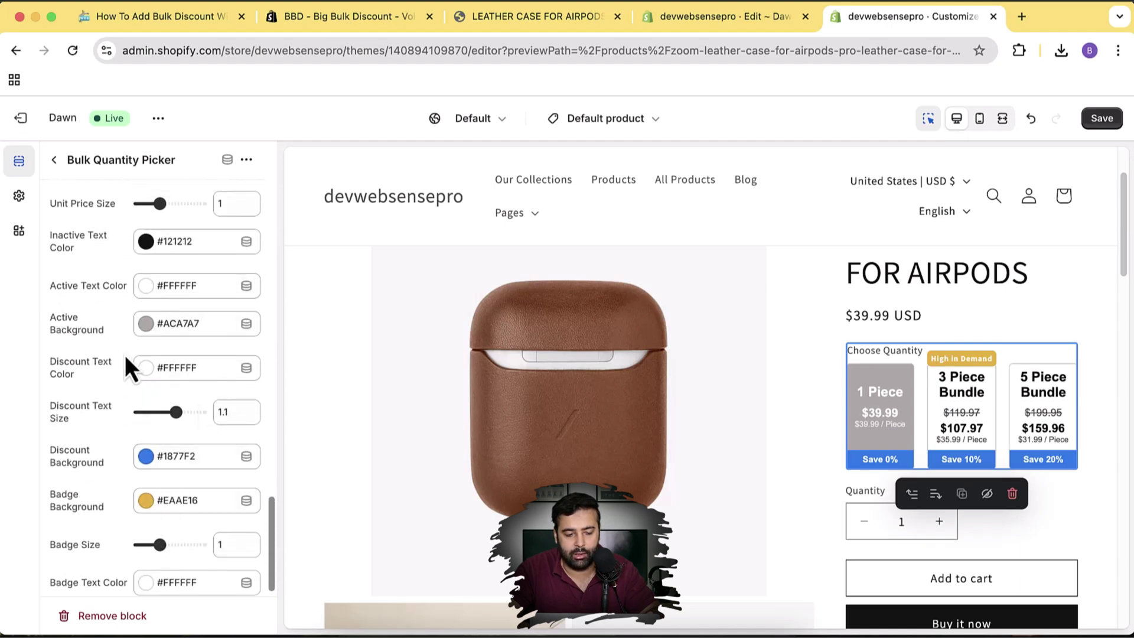
{"action": "left_click", "coordinate": [176, 328]}
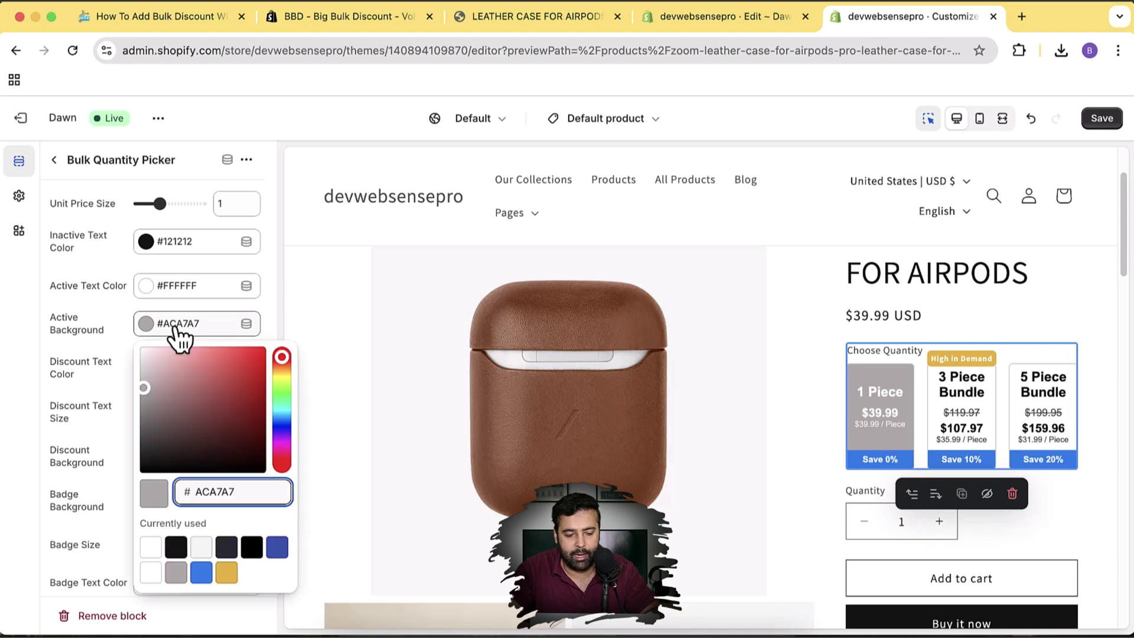
{"action": "left_click", "coordinate": [233, 368]}
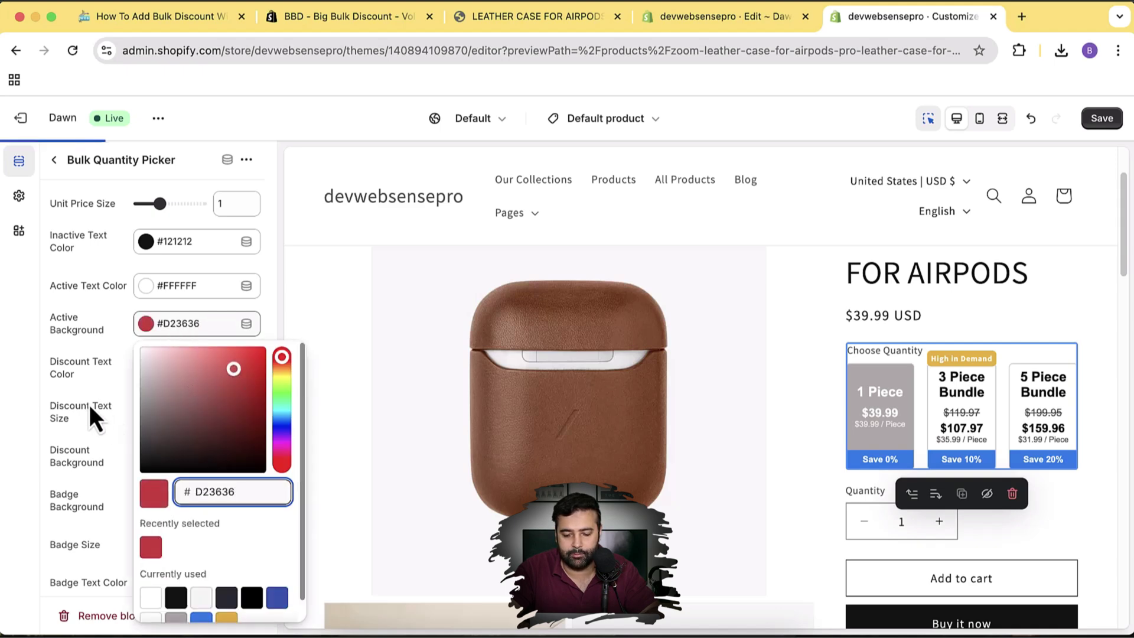
{"action": "left_click", "coordinate": [209, 377]}
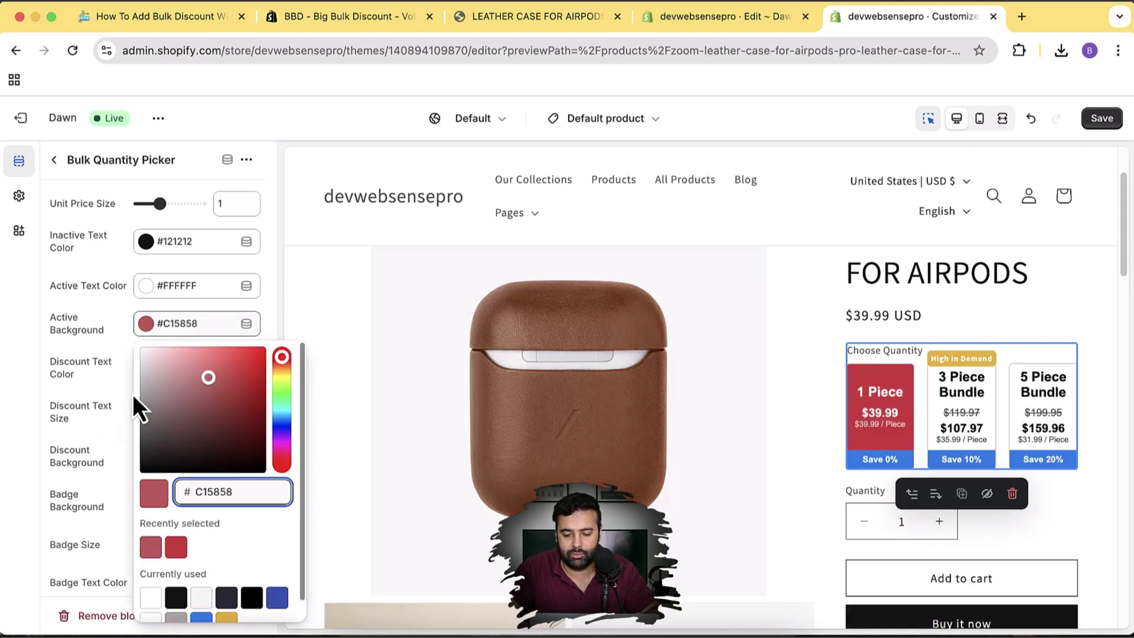
{"action": "left_click", "coordinate": [80, 398]}
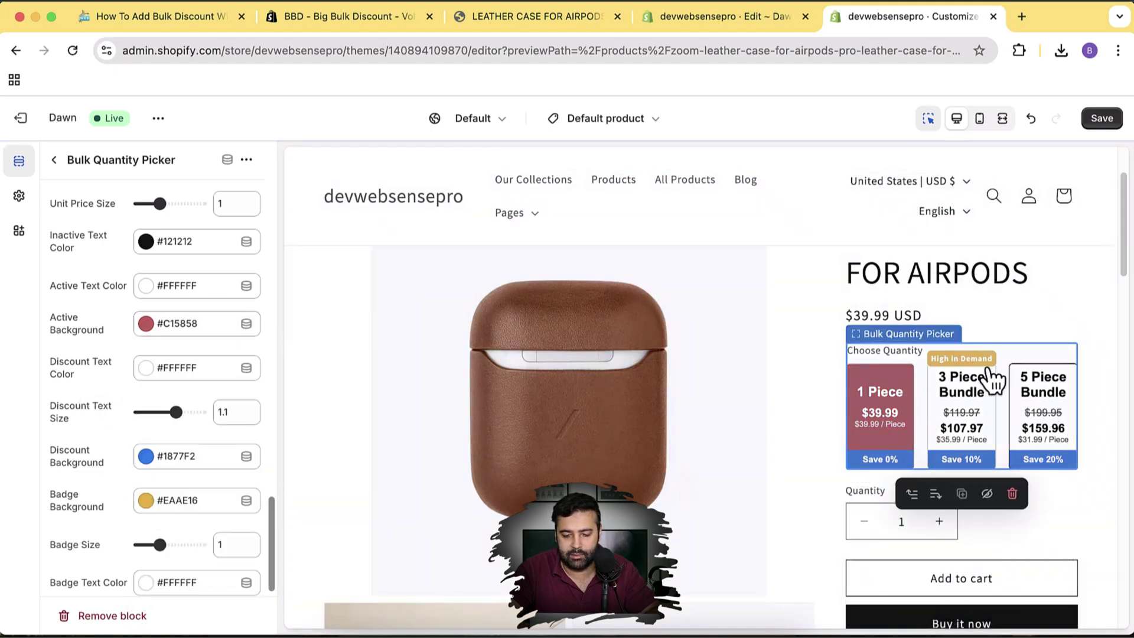
Change the Badge Background color of the Bulk Quantity Picker to the dark swatch #242833
{"action": "left_click", "coordinate": [168, 507]}
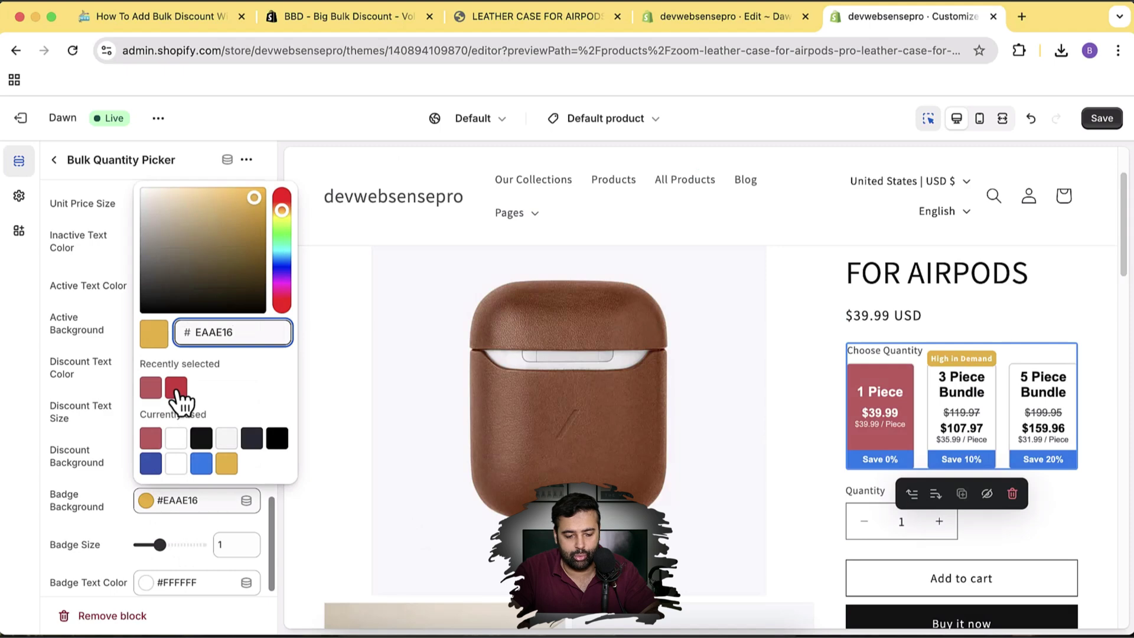
{"action": "left_click", "coordinate": [254, 446]}
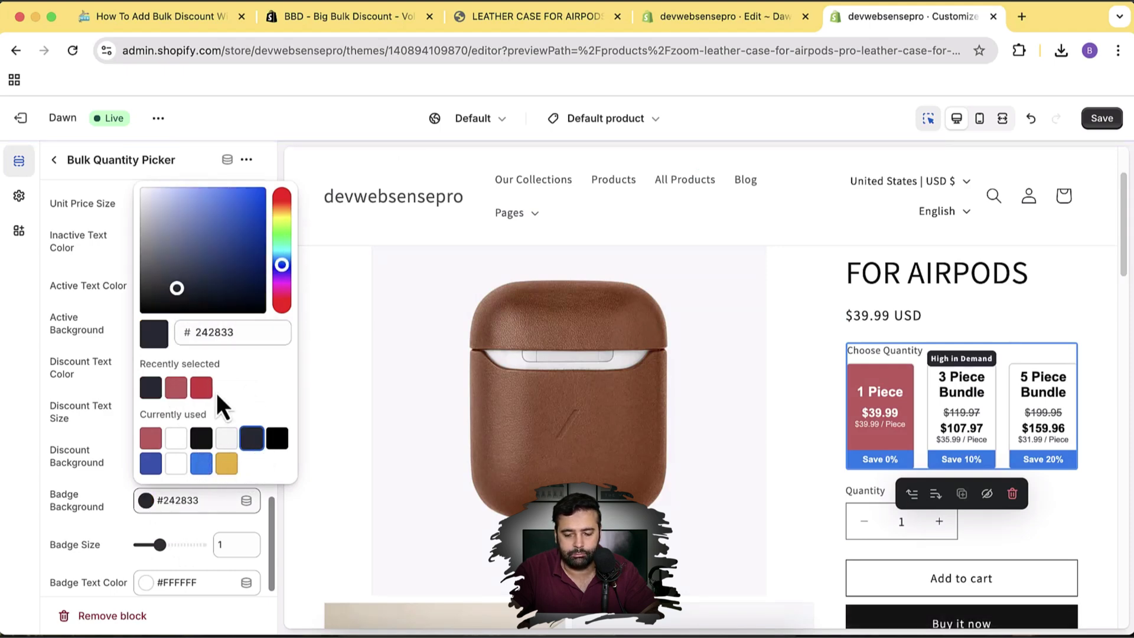
{"action": "left_click", "coordinate": [91, 435]}
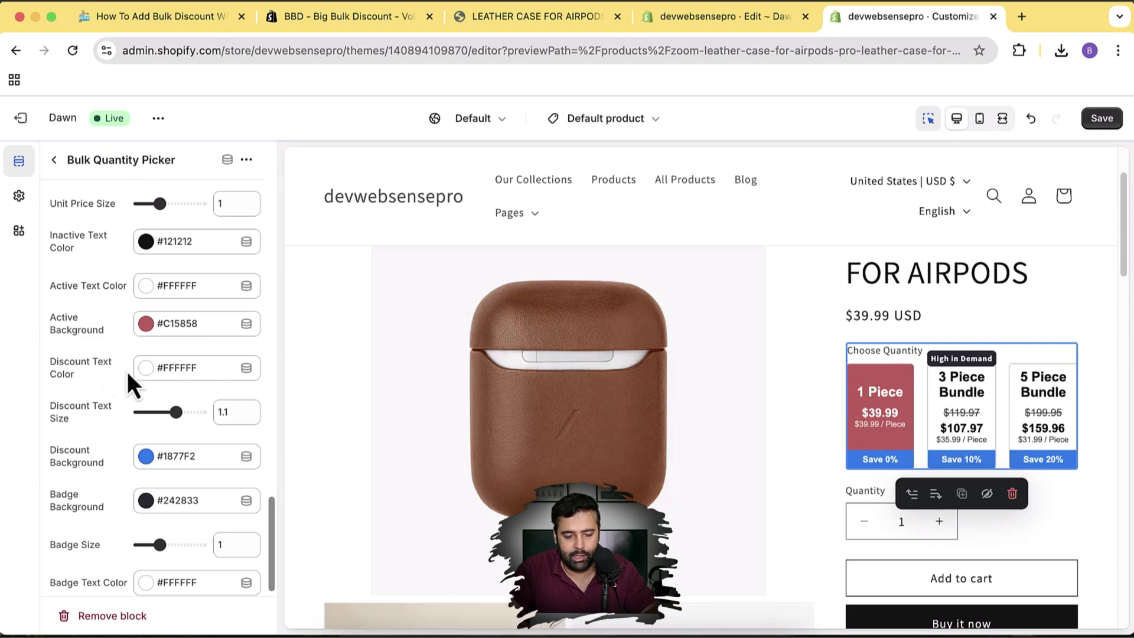
Try a Discount Text Size of 1.5 for the picker and set it back to 1.1
{"action": "scroll", "coordinate": [151, 374], "scroll_direction": "down", "scroll_amount": 1}
{"action": "scroll", "coordinate": [109, 434], "scroll_direction": "up", "scroll_amount": 1}
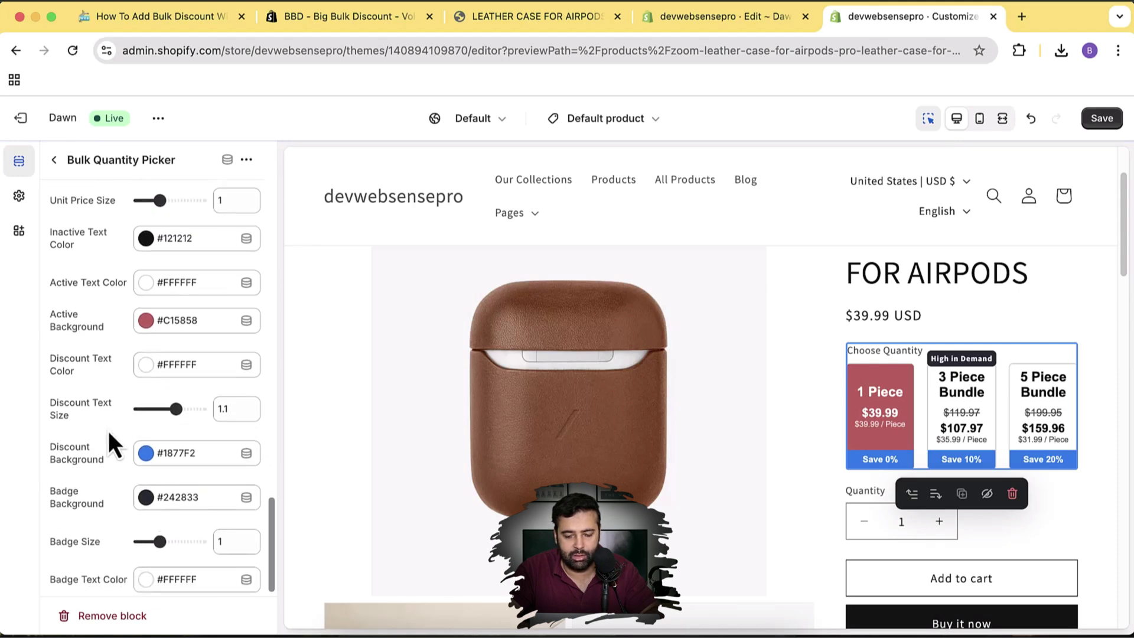
{"action": "left_click_drag", "start_coordinate": [177, 407], "coordinate": [204, 407]}
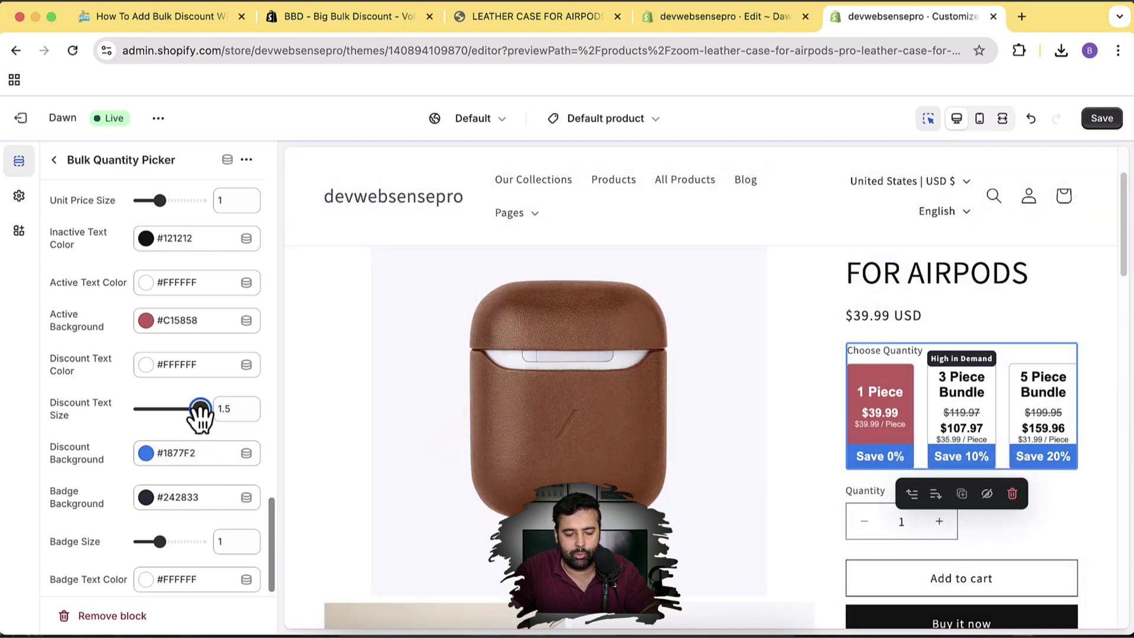
{"action": "left_click_drag", "start_coordinate": [199, 407], "coordinate": [177, 407]}
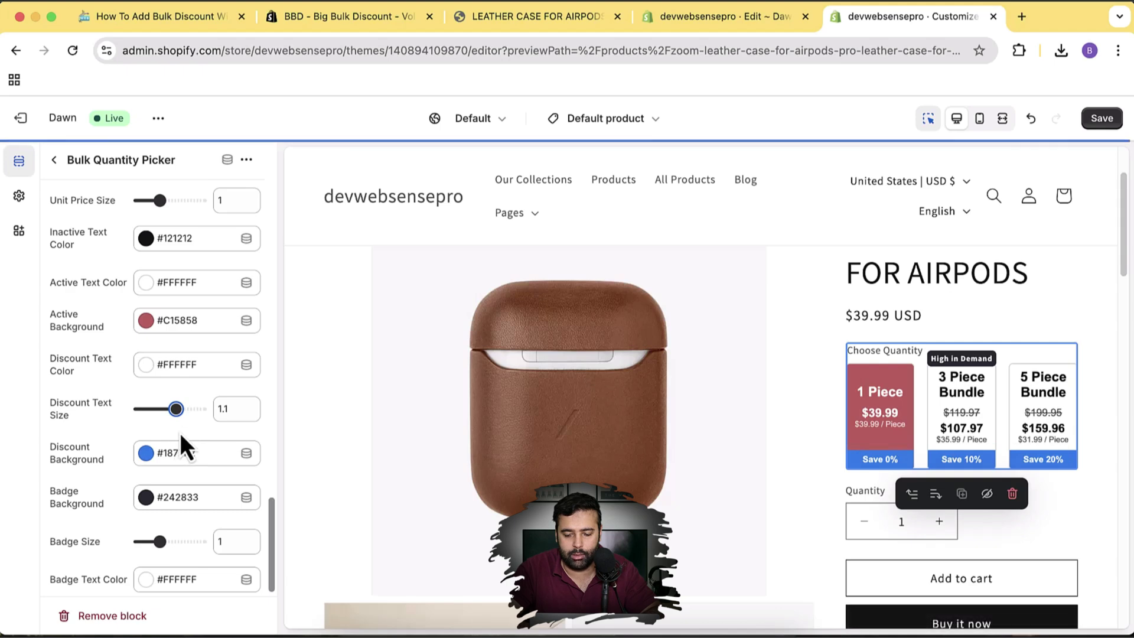
Turn off Show On All Products for the Bulk Quantity Picker and check the product page preview
{"action": "scroll", "coordinate": [192, 395], "scroll_direction": "up", "scroll_amount": 7}
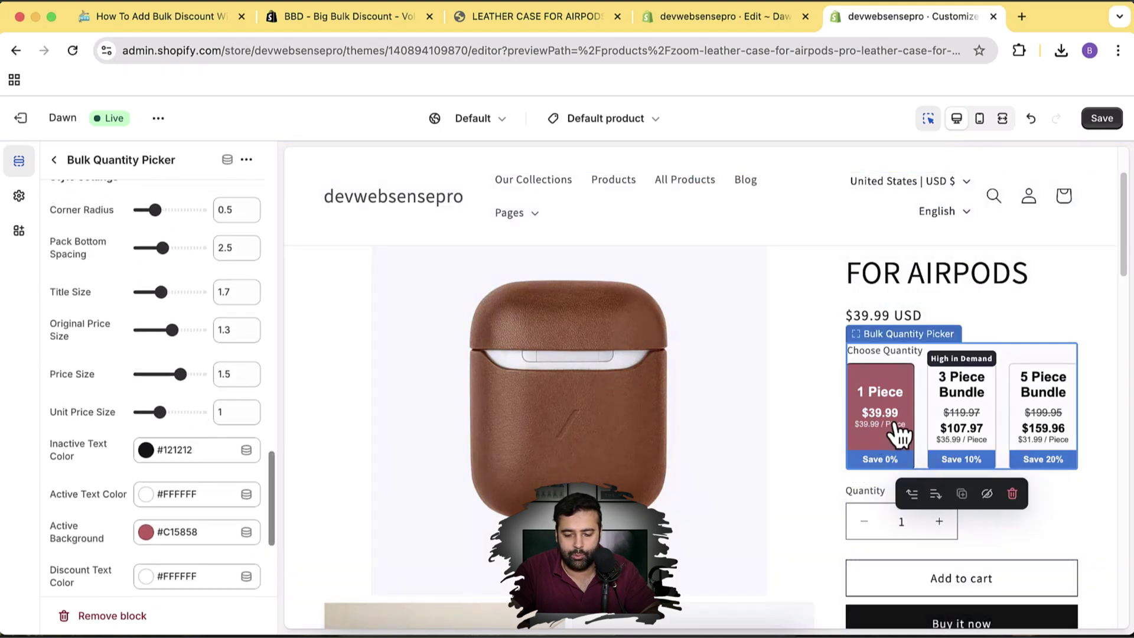
{"action": "scroll", "coordinate": [119, 376], "scroll_direction": "up", "scroll_amount": 15}
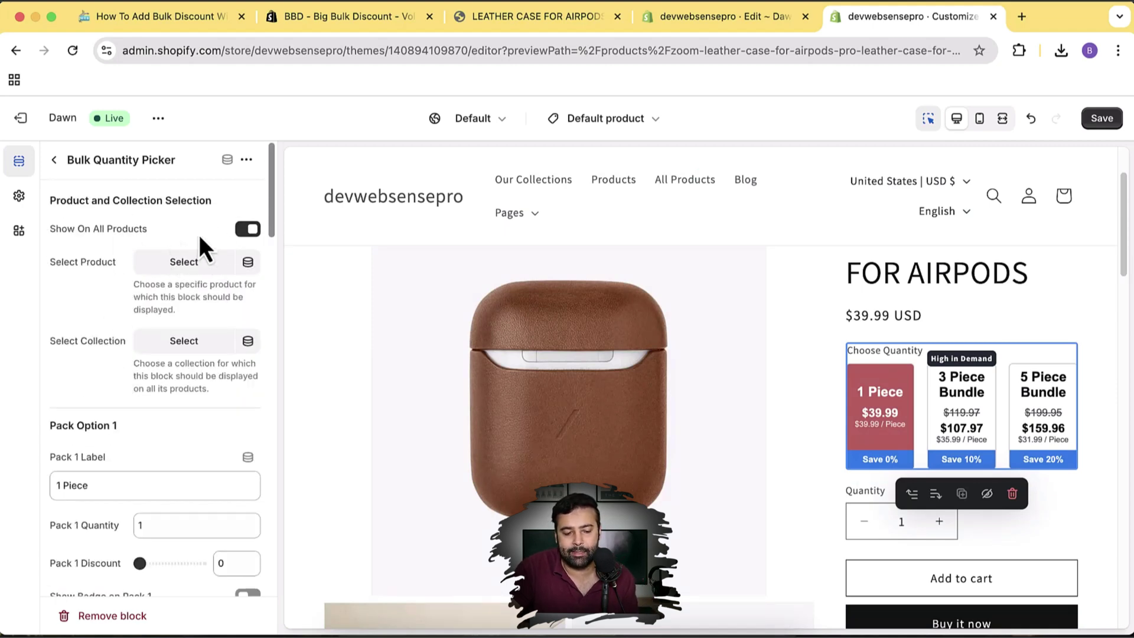
{"action": "left_click", "coordinate": [248, 230]}
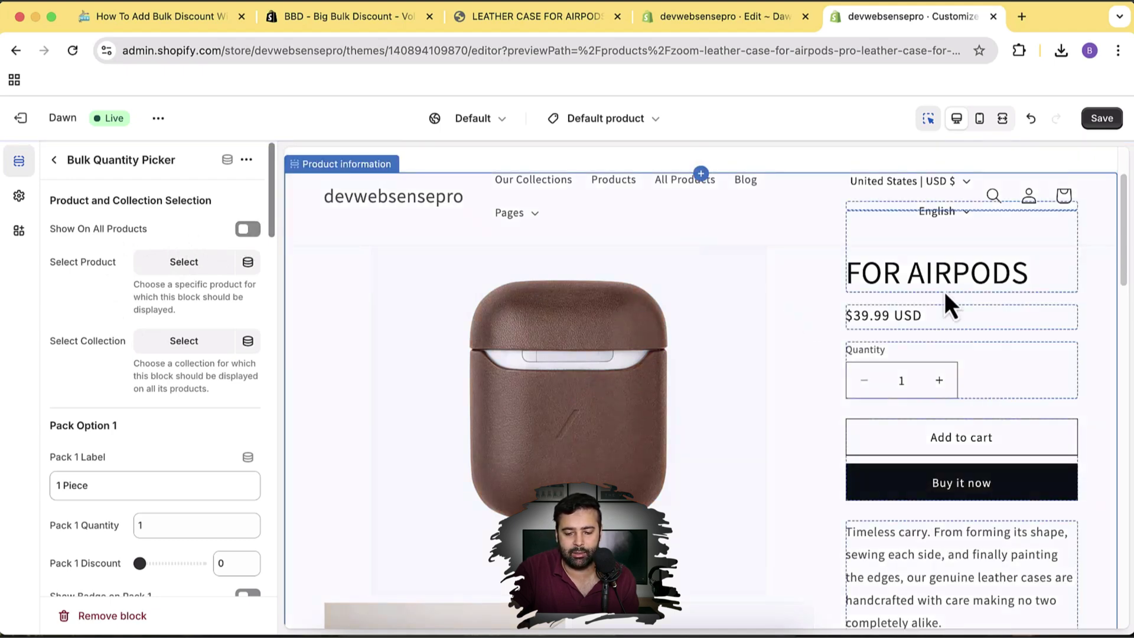
{"action": "scroll", "coordinate": [844, 346], "scroll_direction": "up", "scroll_amount": 3}
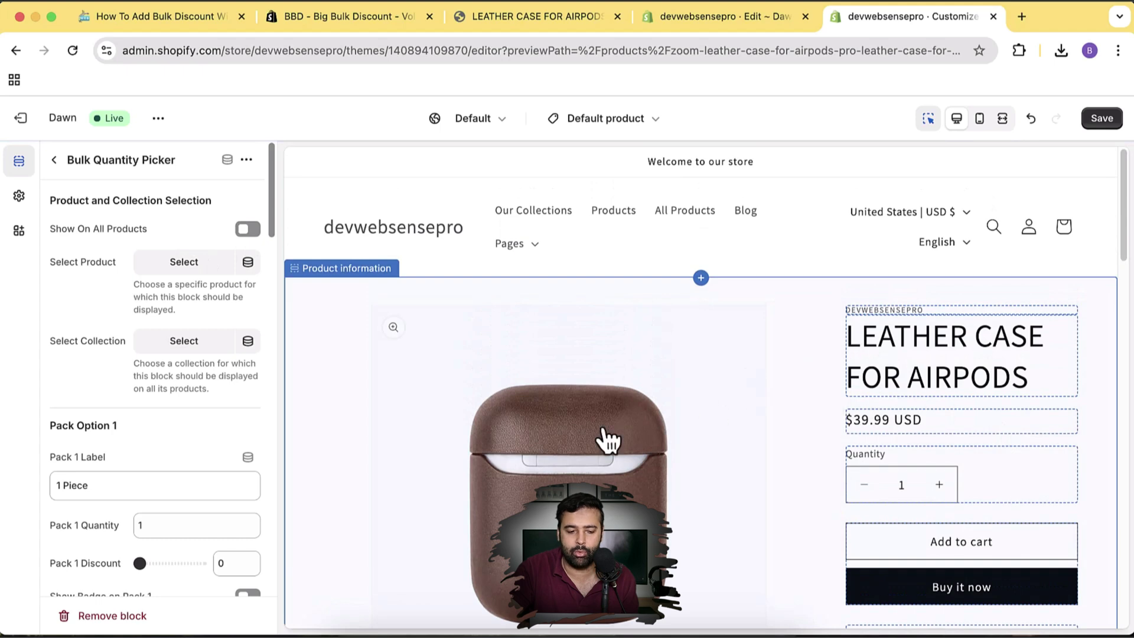
Assign the DROP CLASSIC LEATHER product to the Bulk Quantity Picker and check the AirPods case preview
{"action": "left_click", "coordinate": [171, 262]}
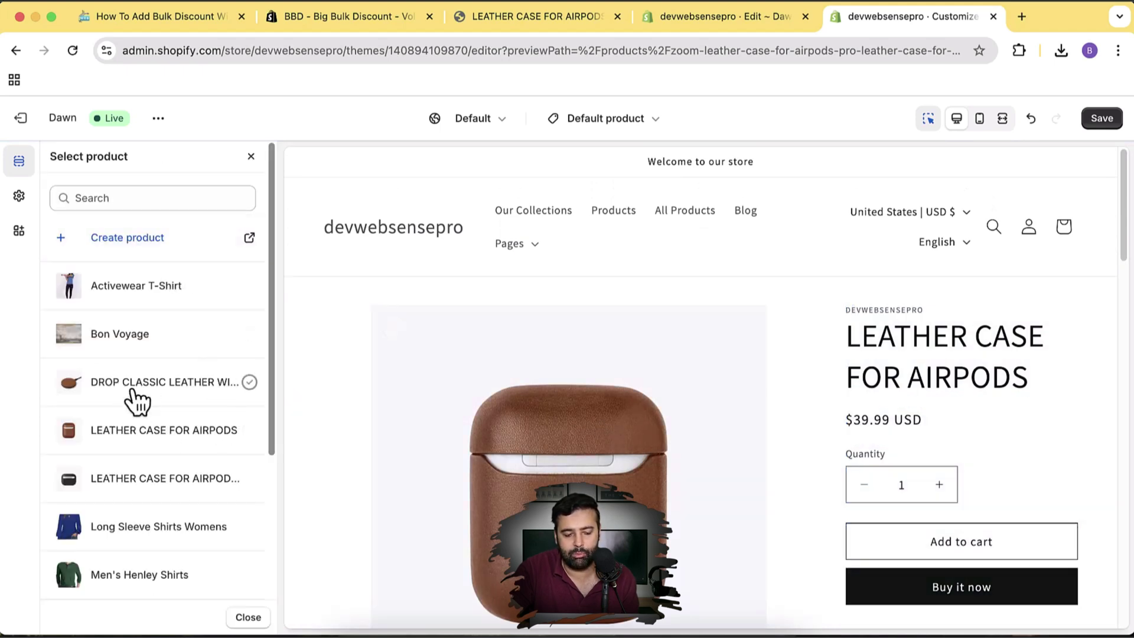
{"action": "left_click", "coordinate": [134, 390]}
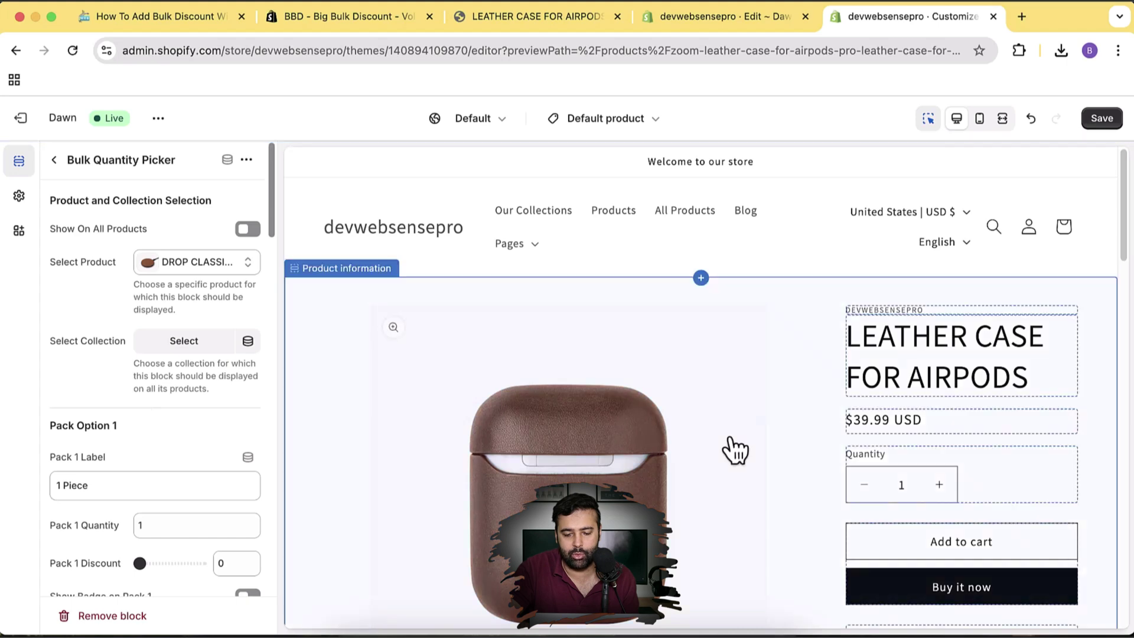
{"action": "scroll", "coordinate": [1098, 392], "scroll_direction": "down", "scroll_amount": 10}
{"action": "scroll", "coordinate": [1096, 390], "scroll_direction": "up", "scroll_amount": 4}
{"action": "scroll", "coordinate": [1093, 384], "scroll_direction": "up", "scroll_amount": 5}
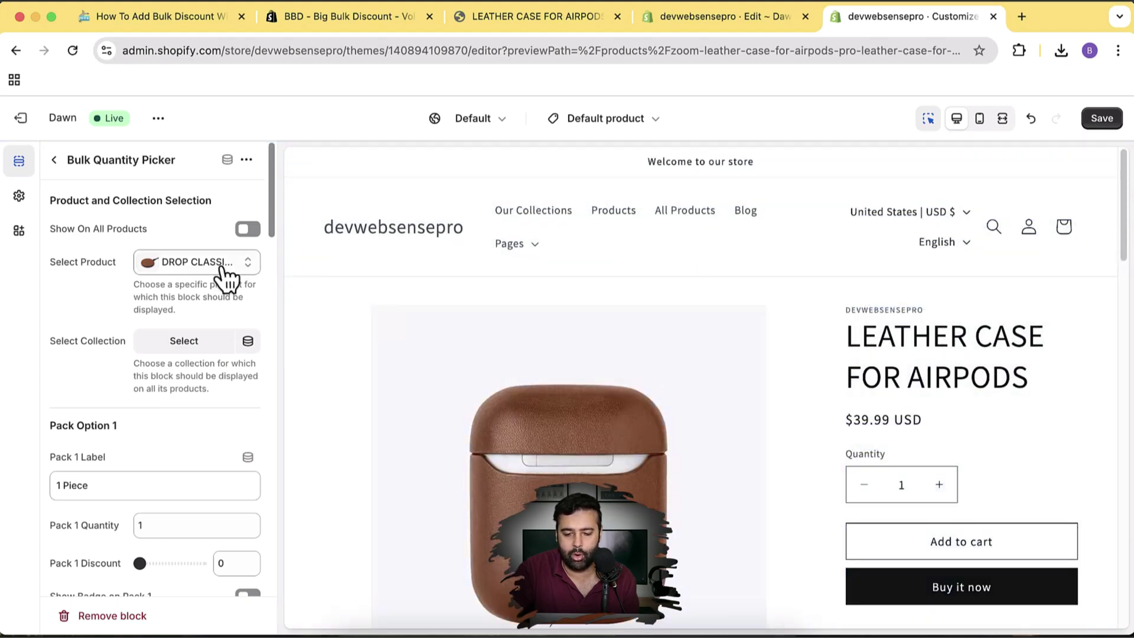
Replace the product assigned to the Bulk Quantity Picker with LEATHER CASE FOR AIRPODS
{"action": "left_click", "coordinate": [224, 270]}
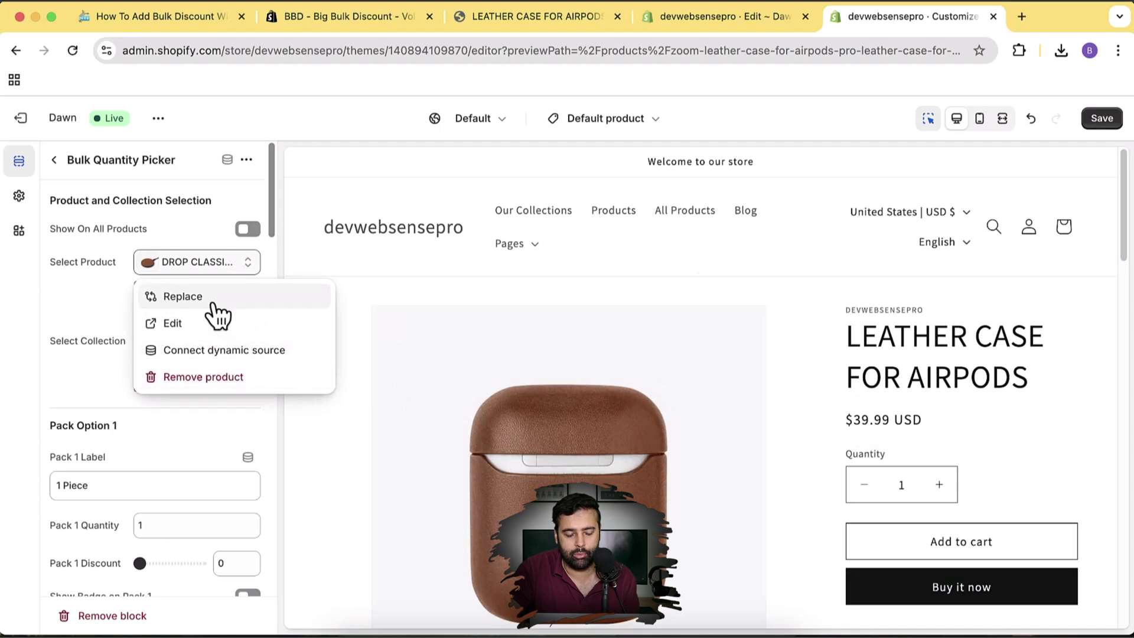
{"action": "left_click", "coordinate": [212, 298]}
{"action": "scroll", "coordinate": [236, 331], "scroll_direction": "down", "scroll_amount": 2}
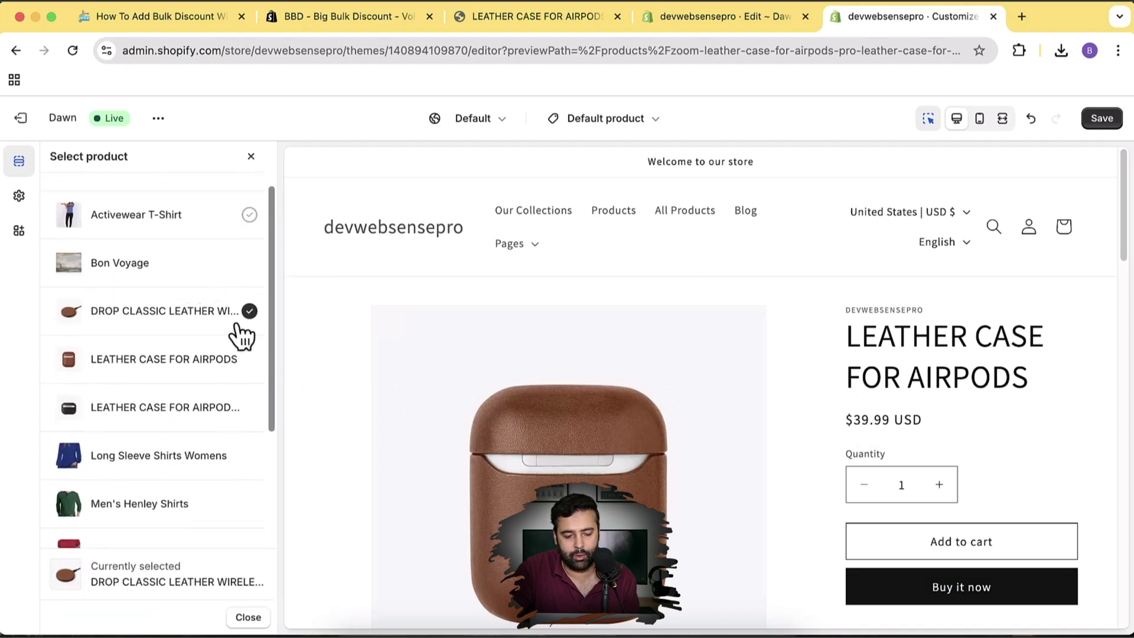
{"action": "left_click", "coordinate": [161, 360]}
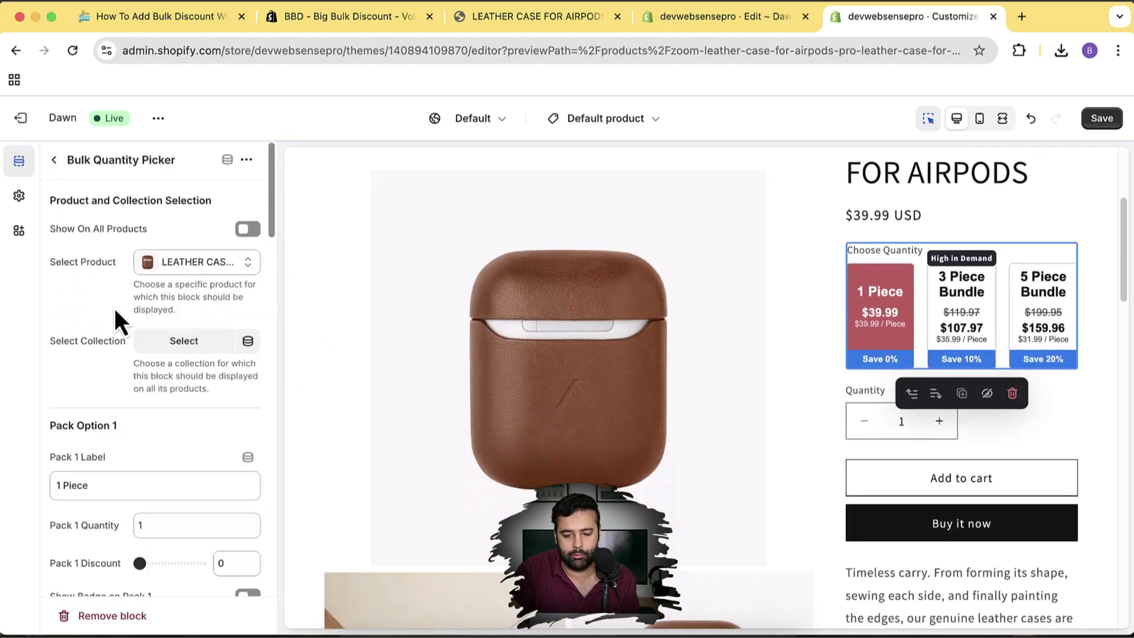
{"action": "scroll", "coordinate": [974, 398], "scroll_direction": "up", "scroll_amount": 1}
{"action": "scroll", "coordinate": [994, 408], "scroll_direction": "up", "scroll_amount": 1}
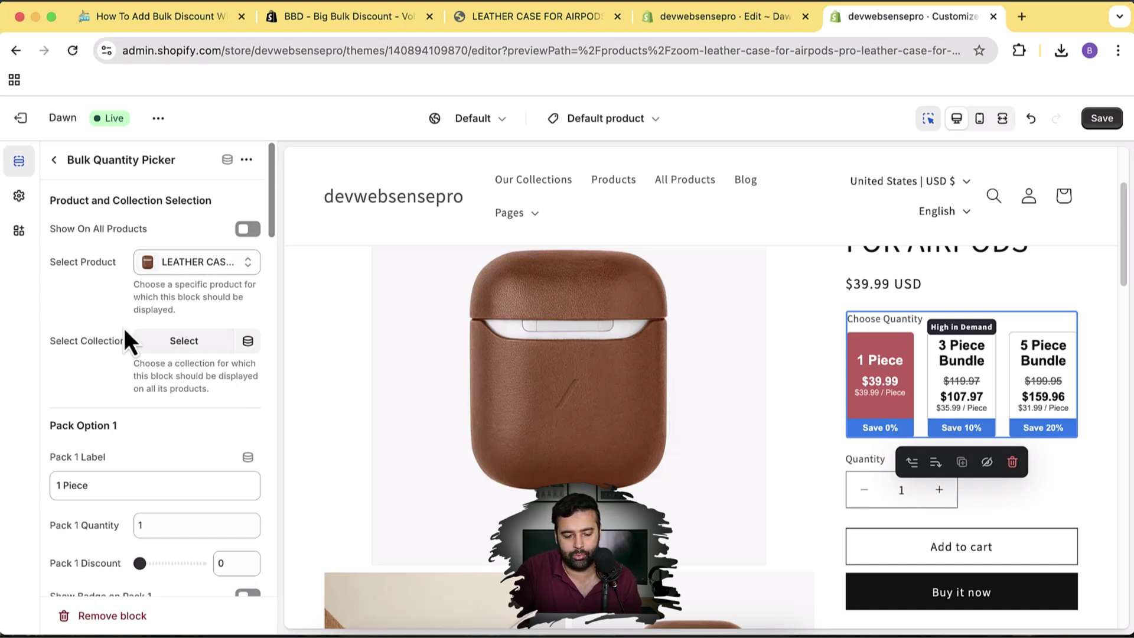
Try "1 Item" as the Pack 1 Label and restore it to "1 Piece"
{"action": "scroll", "coordinate": [124, 328], "scroll_direction": "down", "scroll_amount": 3}
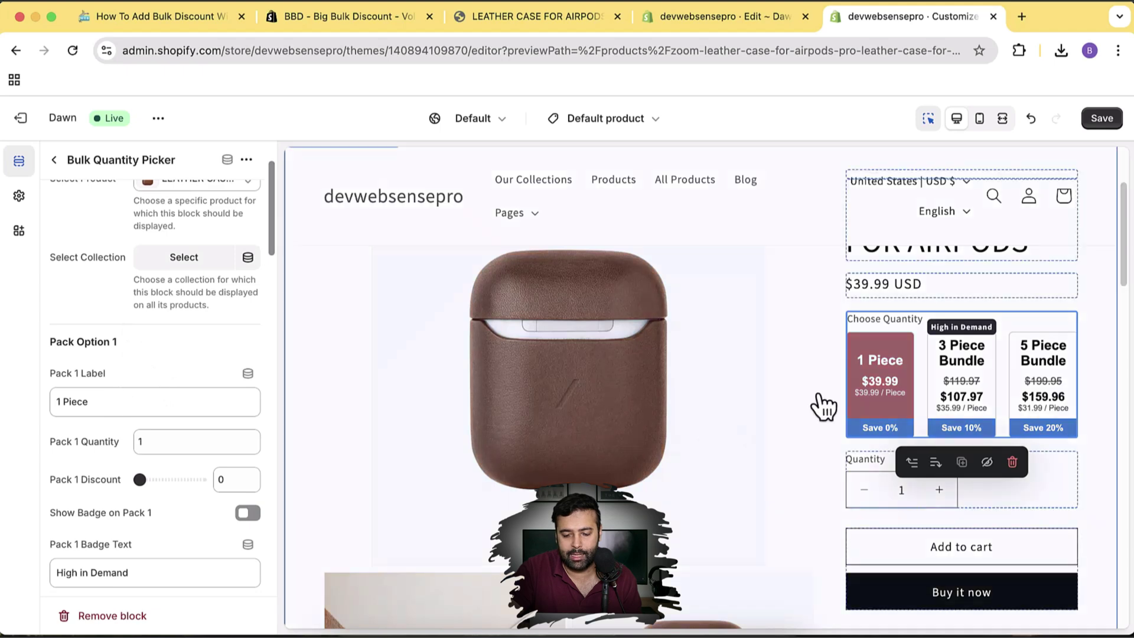
{"action": "double_click", "coordinate": [80, 402]}
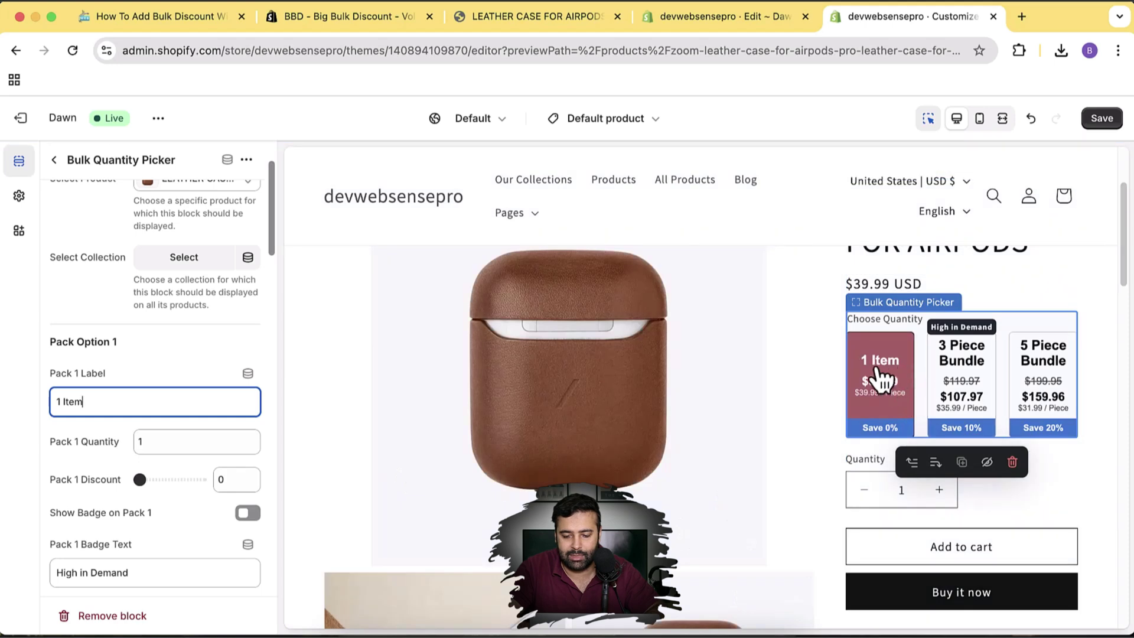
{"action": "double_click", "coordinate": [73, 401]}
{"action": "type", "text": "Piece"}
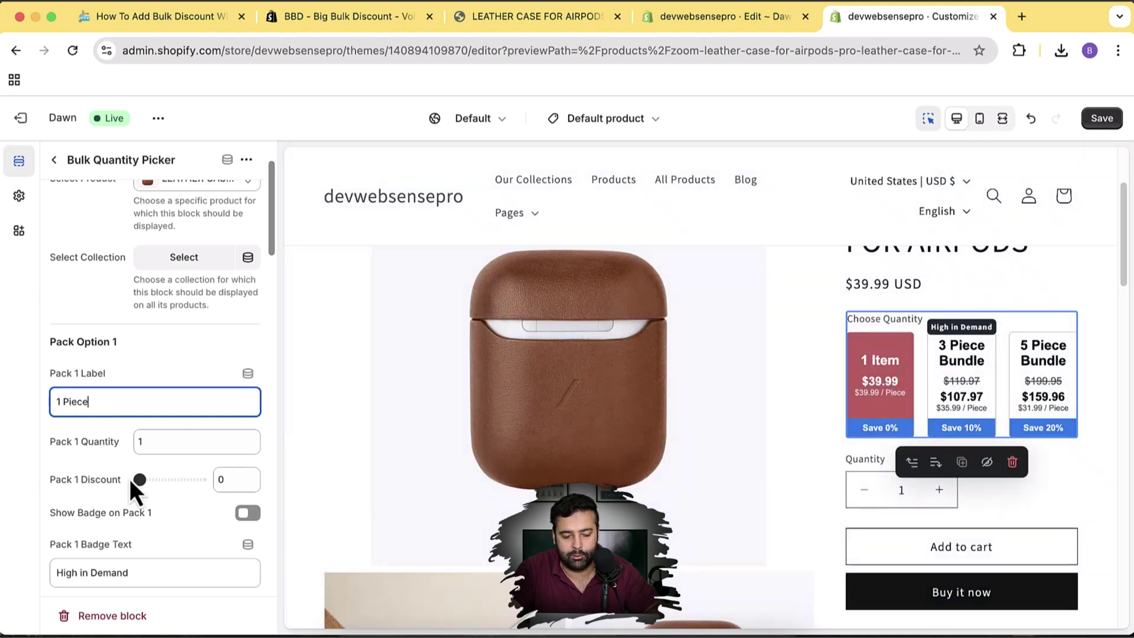
Go through the quantity and discount settings of Pack Option 1, and switch its badge on and off again
{"action": "scroll", "coordinate": [118, 384], "scroll_direction": "down", "scroll_amount": 2}
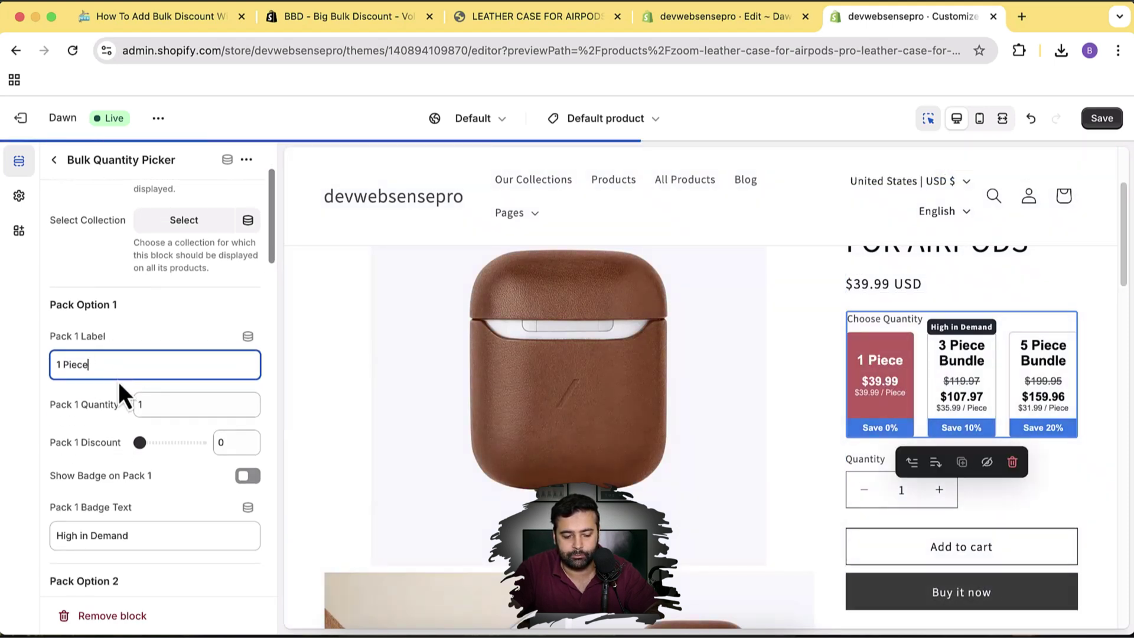
{"action": "left_click", "coordinate": [167, 406]}
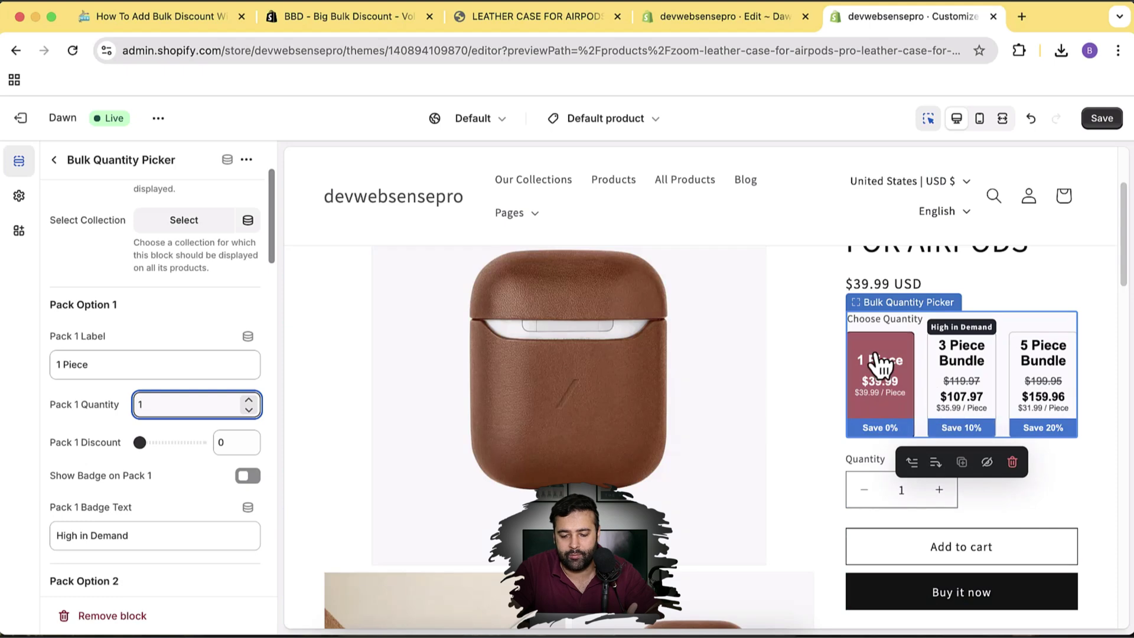
{"action": "scroll", "coordinate": [121, 334], "scroll_direction": "down", "scroll_amount": 4}
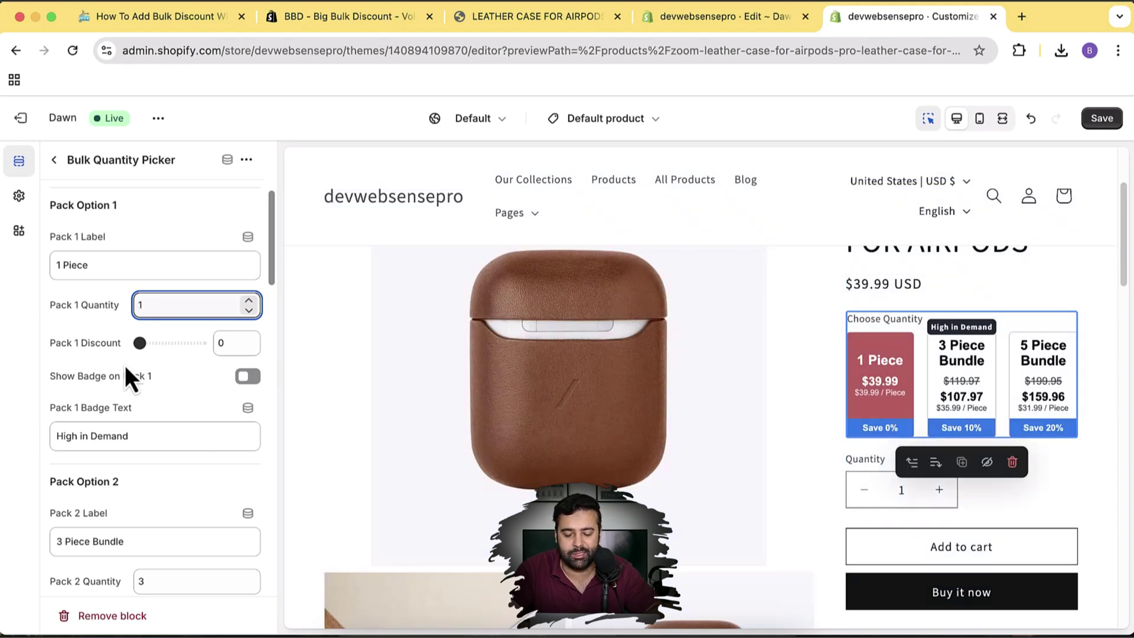
{"action": "scroll", "coordinate": [83, 331], "scroll_direction": "down", "scroll_amount": 1}
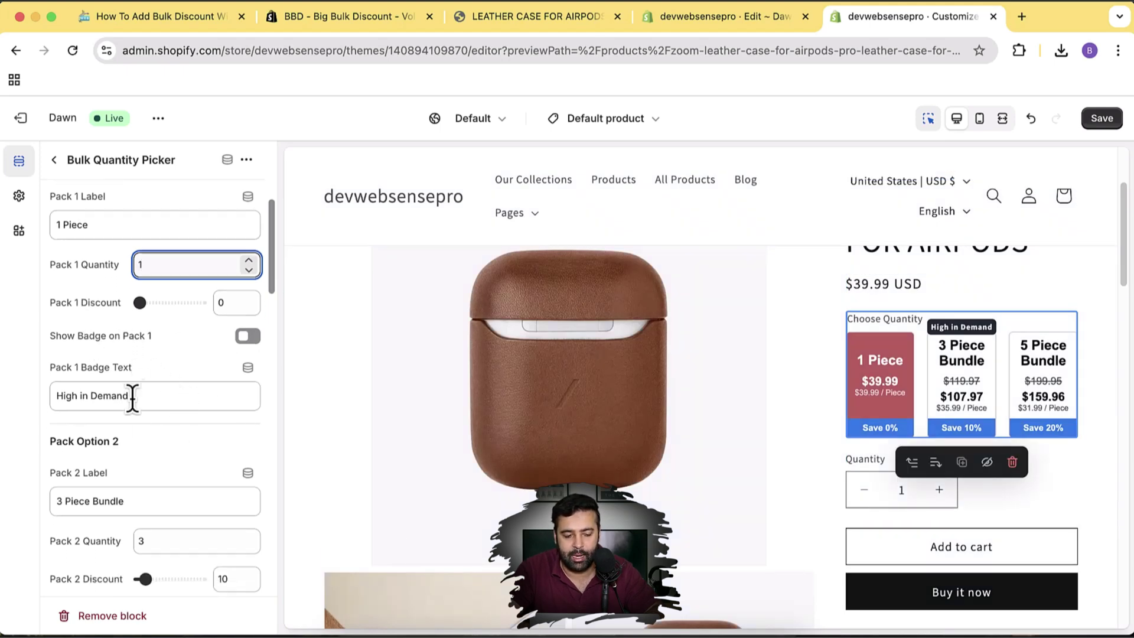
{"action": "left_click", "coordinate": [250, 336]}
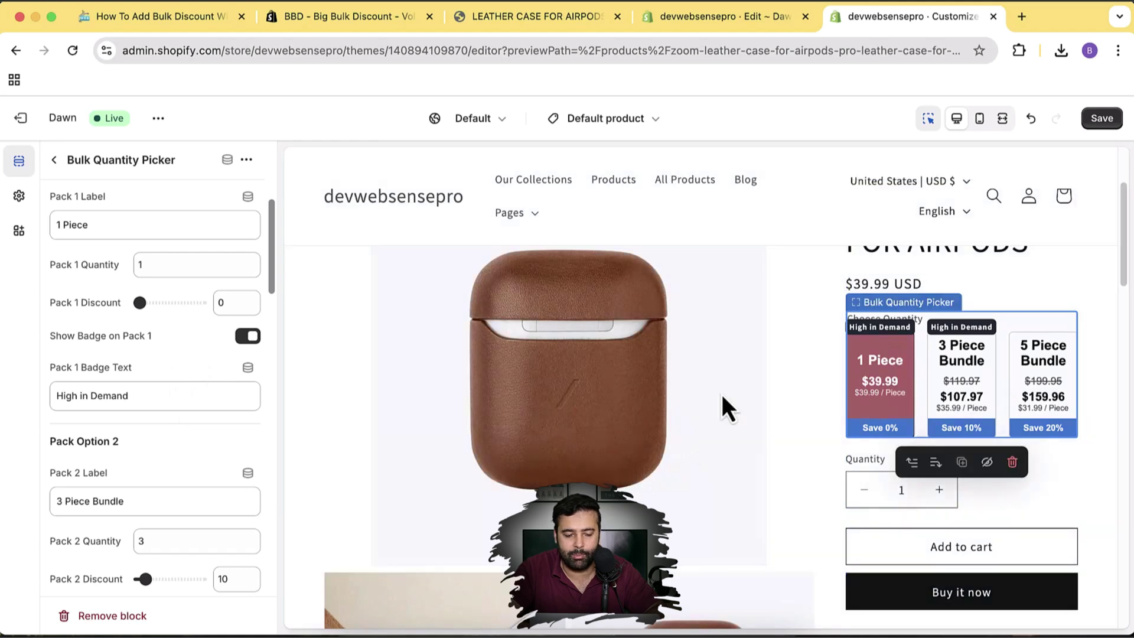
{"action": "left_click", "coordinate": [247, 336]}
Go through the label, quantity and discount settings of Pack Option 2 in the Bulk Quantity Picker
{"action": "scroll", "coordinate": [183, 348], "scroll_direction": "down", "scroll_amount": 5}
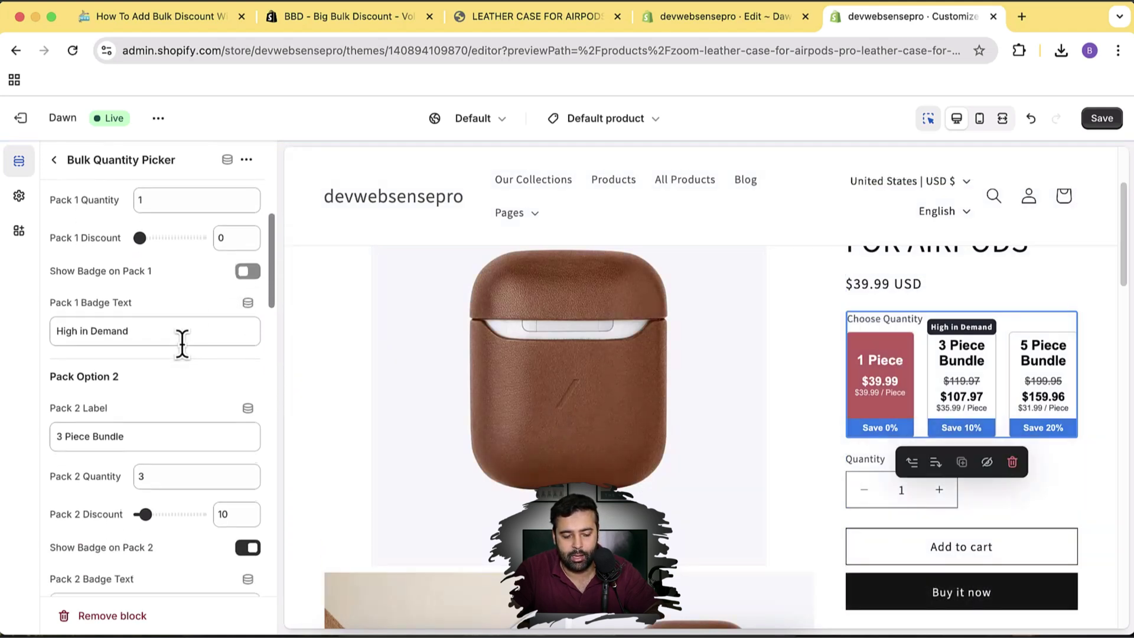
{"action": "left_click_drag", "start_coordinate": [130, 314], "coordinate": [53, 329]}
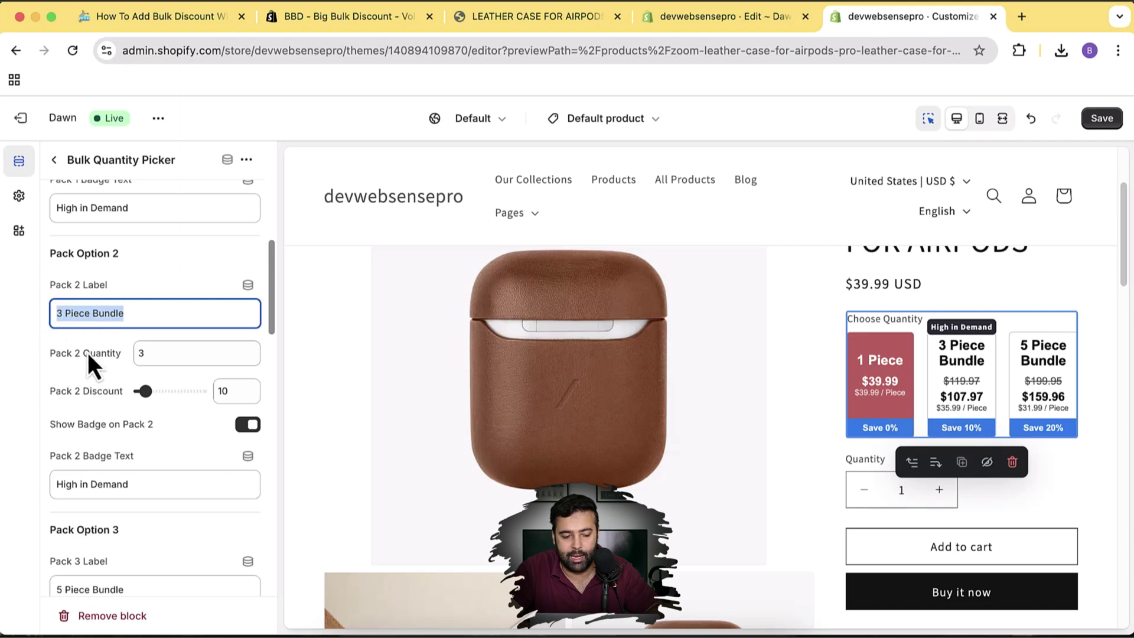
{"action": "left_click", "coordinate": [156, 354]}
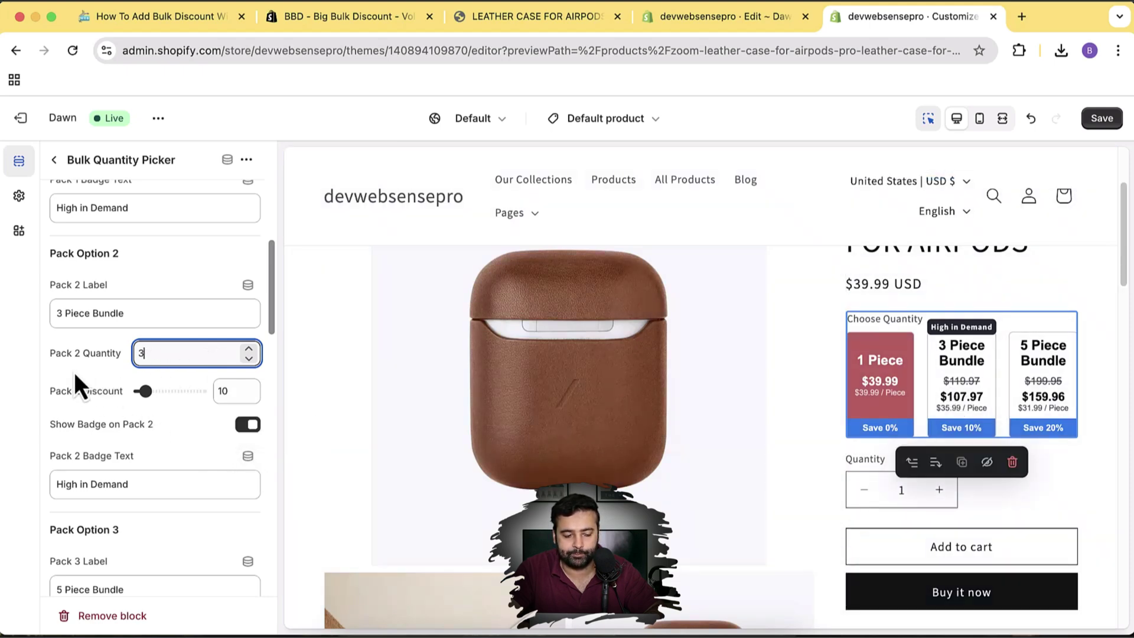
{"action": "scroll", "coordinate": [75, 373], "scroll_direction": "down", "scroll_amount": 1}
{"action": "double_click", "coordinate": [214, 362]}
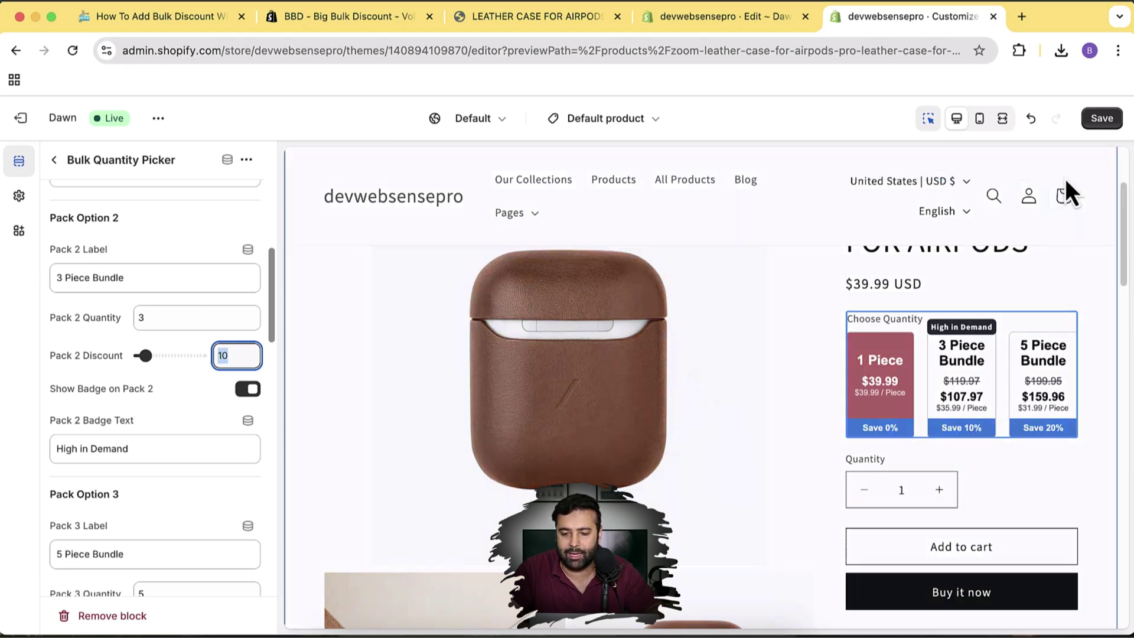
Save the theme changes and try the 3 Piece Bundle on the reloaded storefront page of the AirPods case
{"action": "left_click", "coordinate": [1102, 121]}
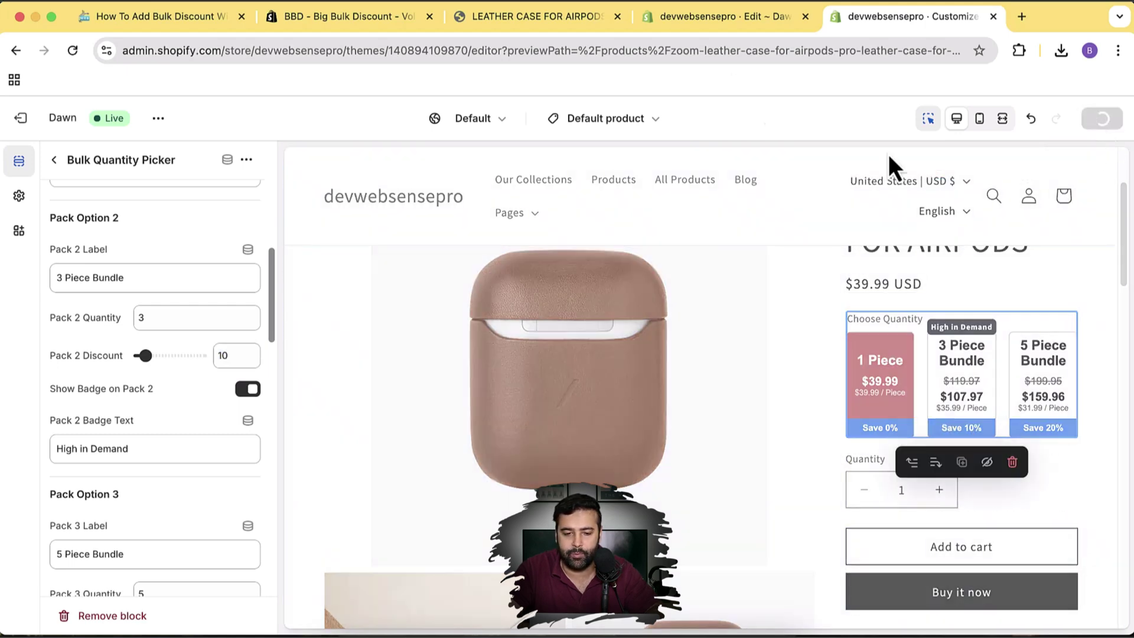
{"action": "left_click", "coordinate": [560, 20]}
{"action": "key", "text": "super+r"}
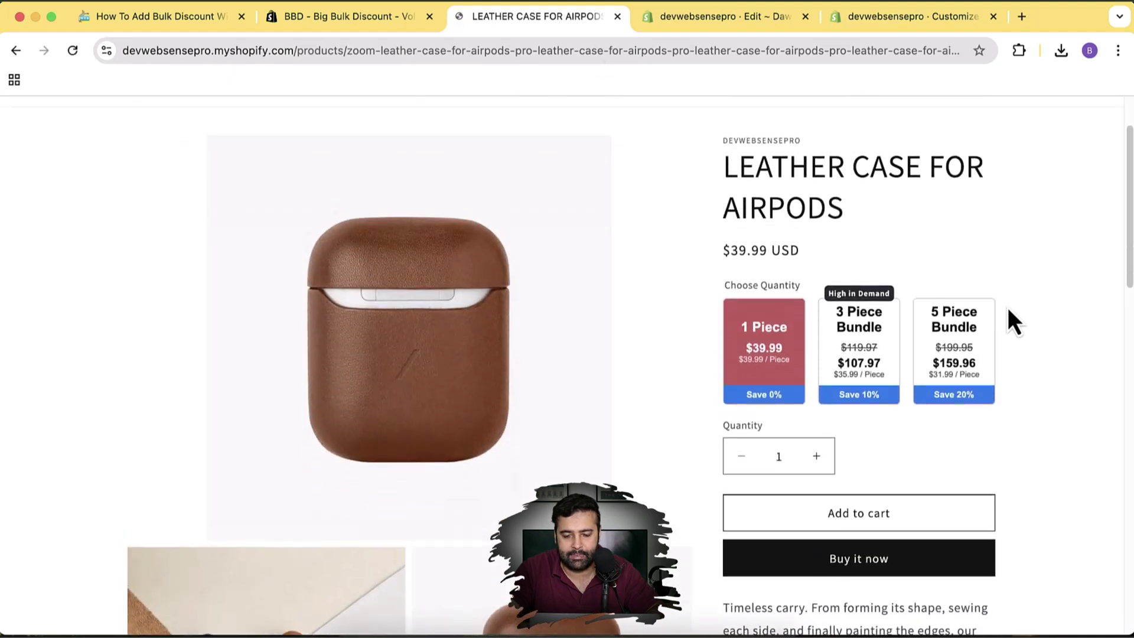
{"action": "left_click", "coordinate": [871, 330]}
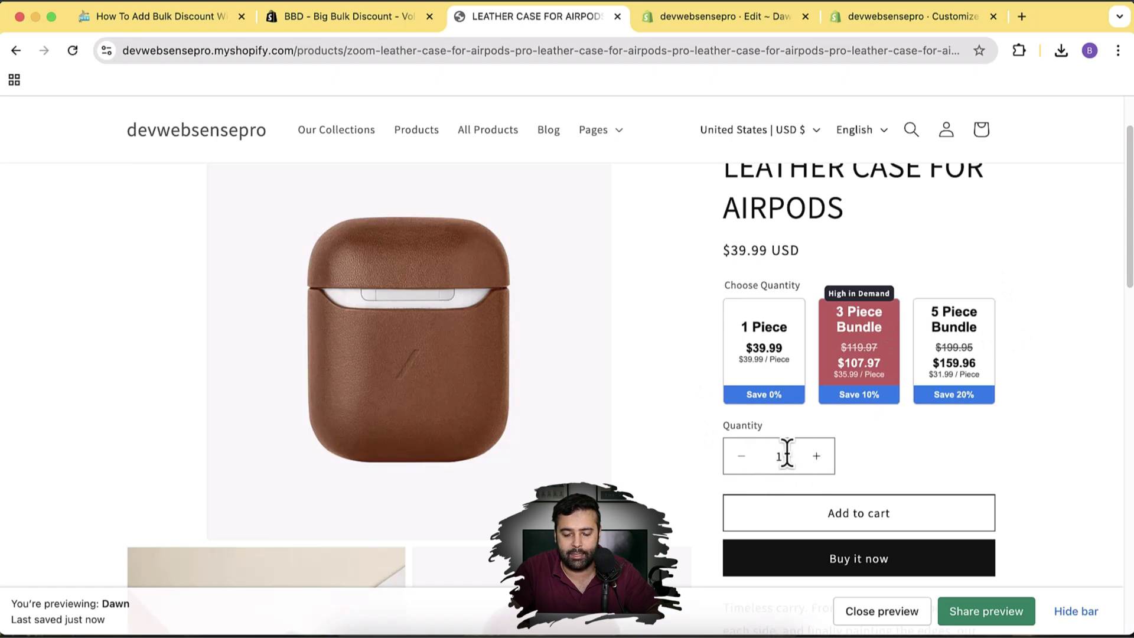
Hide the Quantity selector block in the Product information section of the theme editor
{"action": "left_click", "coordinate": [901, 34]}
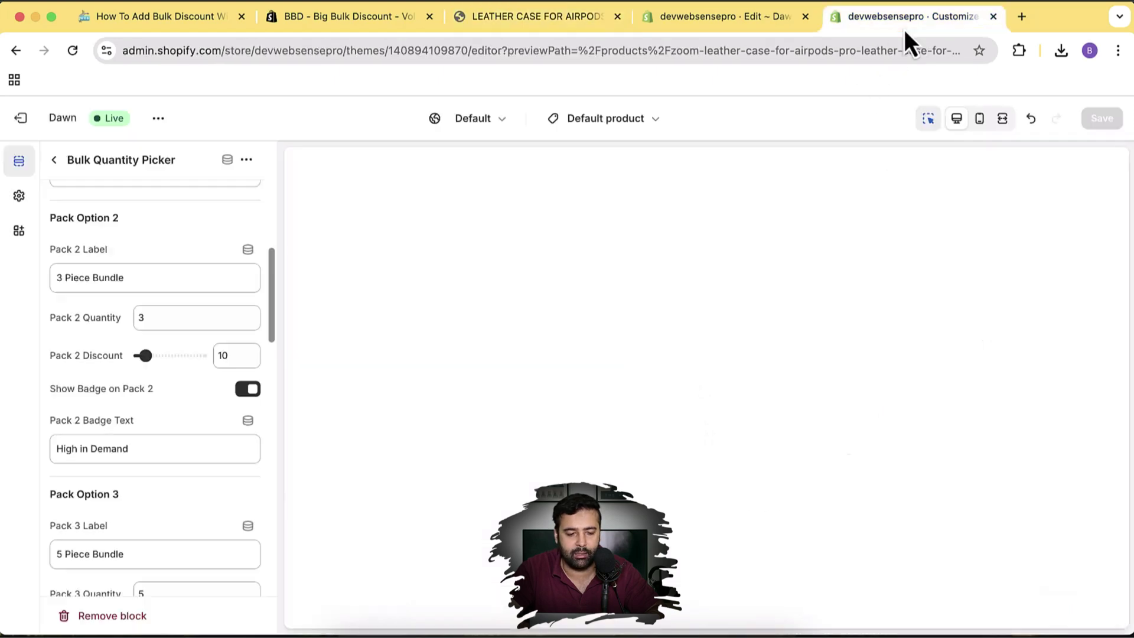
{"action": "left_click", "coordinate": [52, 166]}
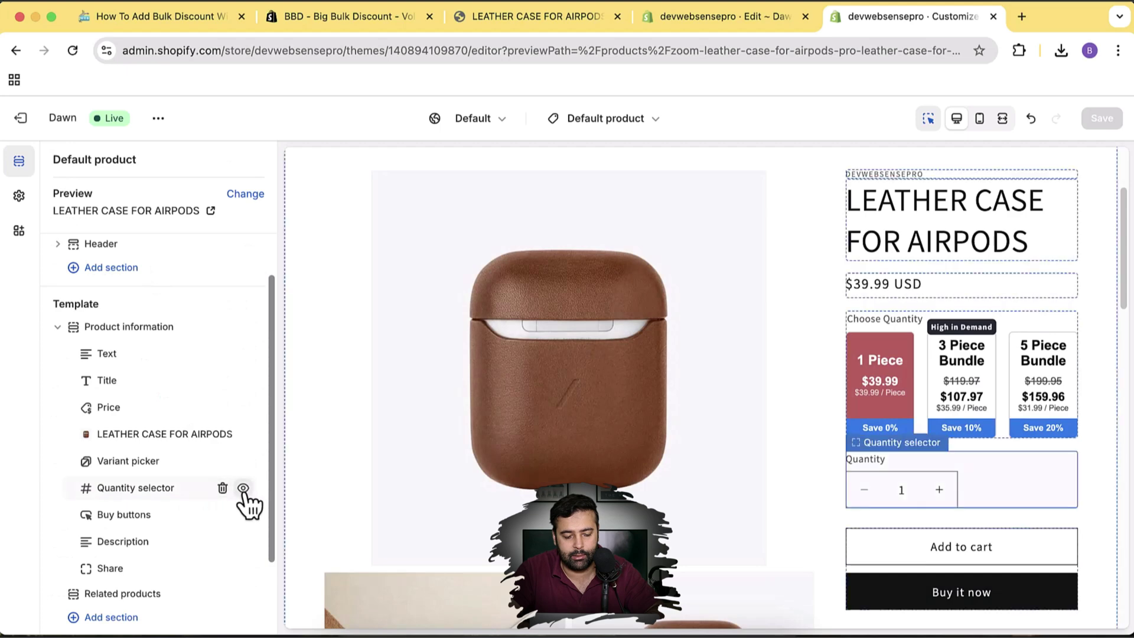
{"action": "left_click", "coordinate": [243, 488]}
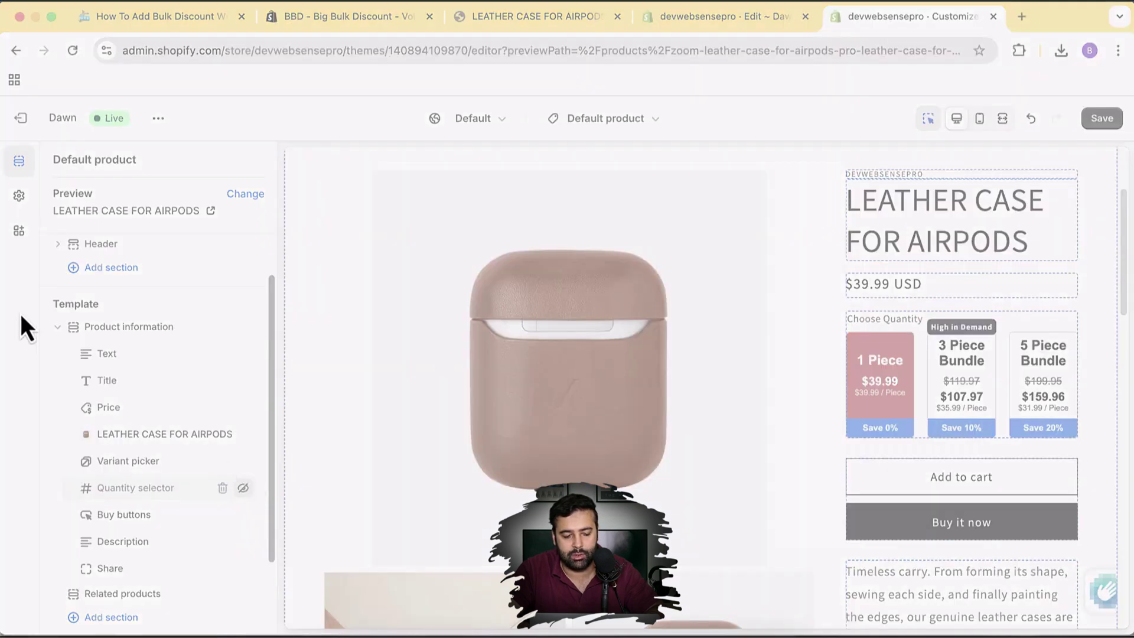
{"action": "left_click_drag", "start_coordinate": [18, 311], "coordinate": [414, 540]}
{"action": "left_click", "coordinate": [427, 406]}
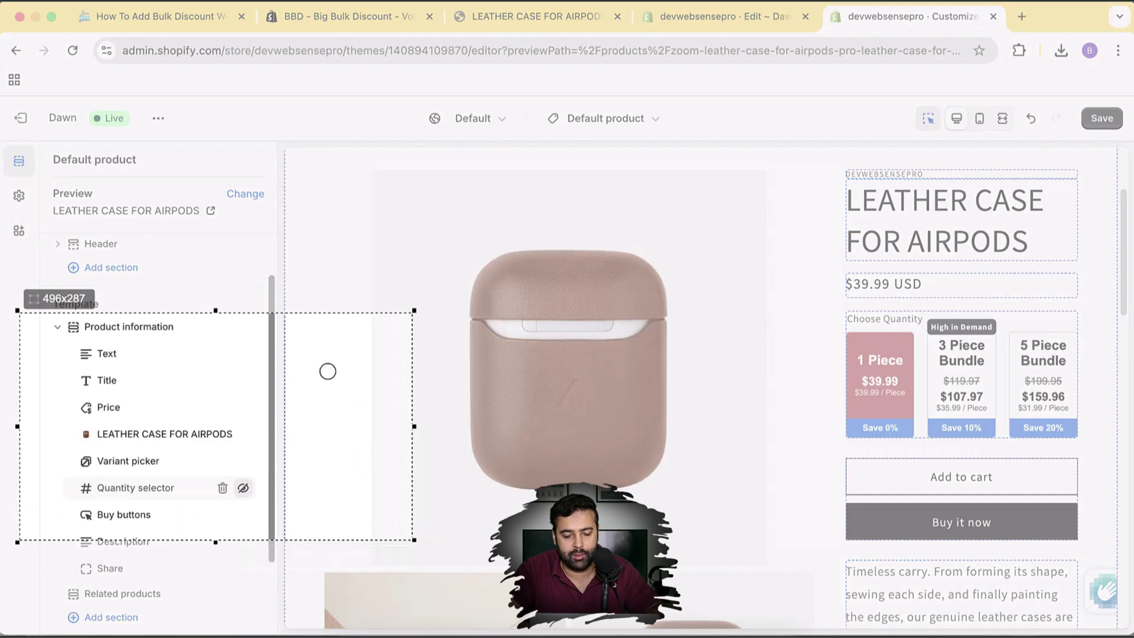
{"action": "left_click_drag", "start_coordinate": [327, 372], "coordinate": [254, 482]}
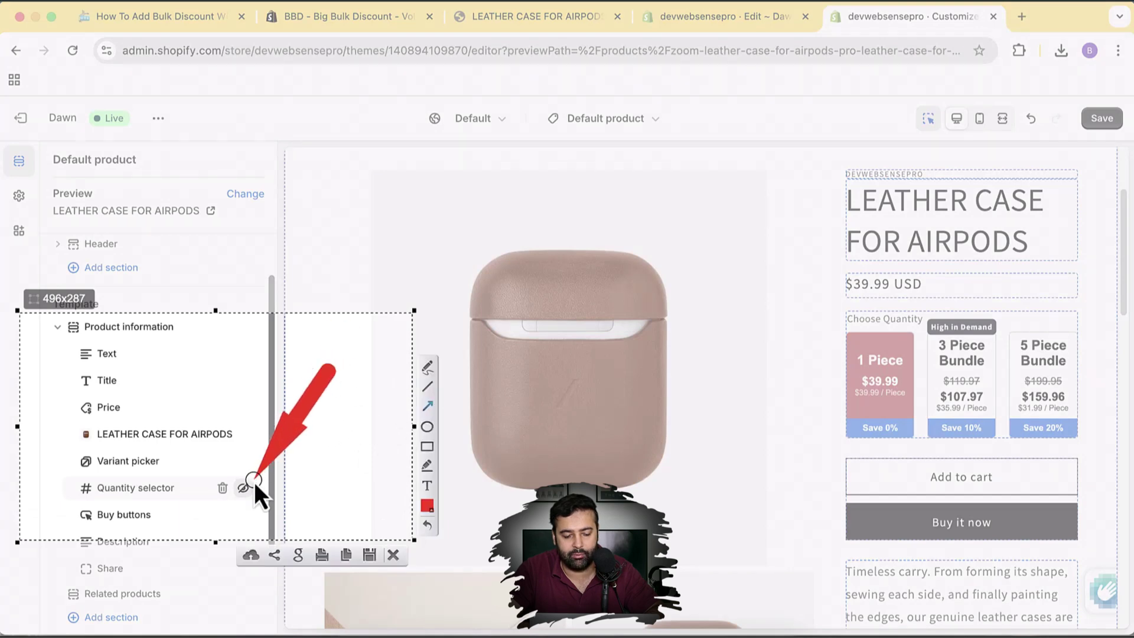
{"action": "key", "text": "ctrl+z"}
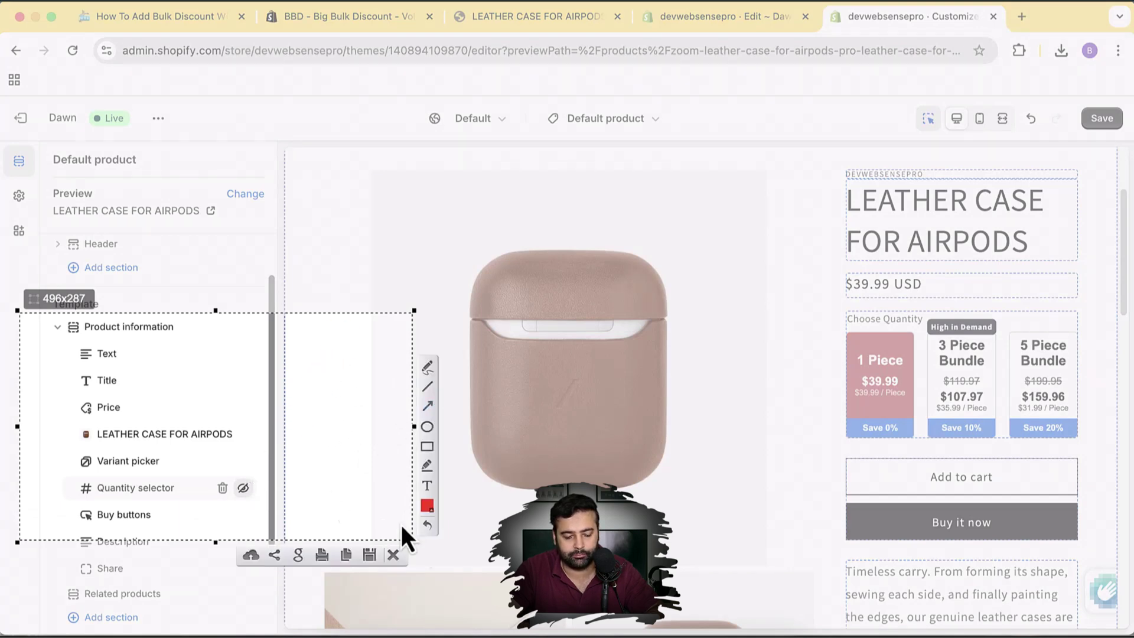
{"action": "left_click", "coordinate": [394, 553]}
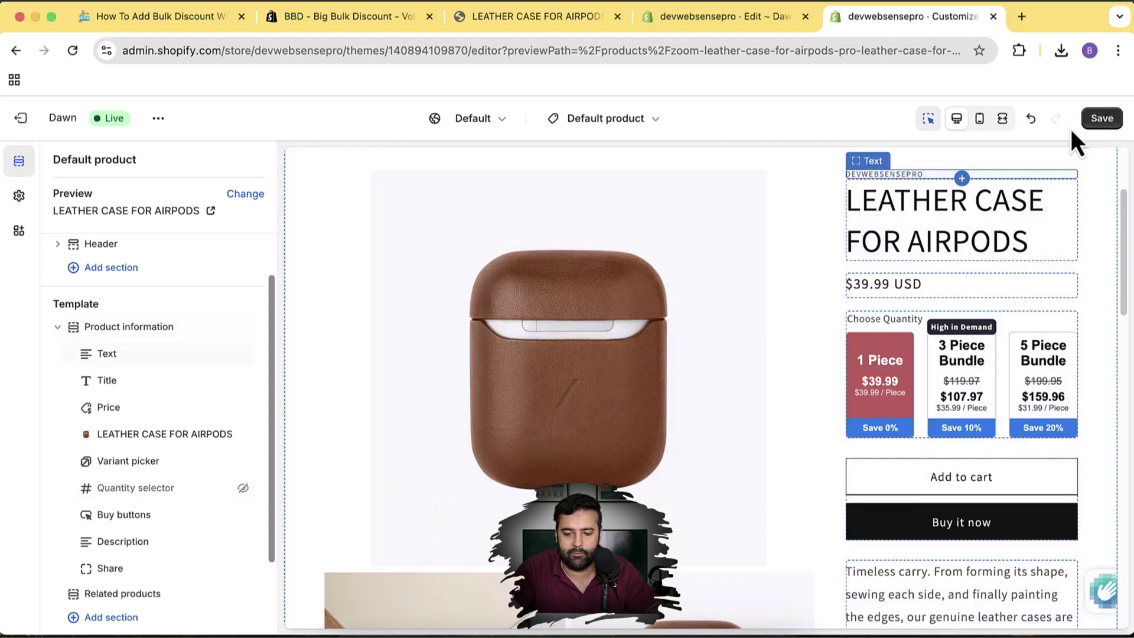
Save the theme and check the refreshed storefront product page of the AirPods case
{"action": "left_click", "coordinate": [1101, 119]}
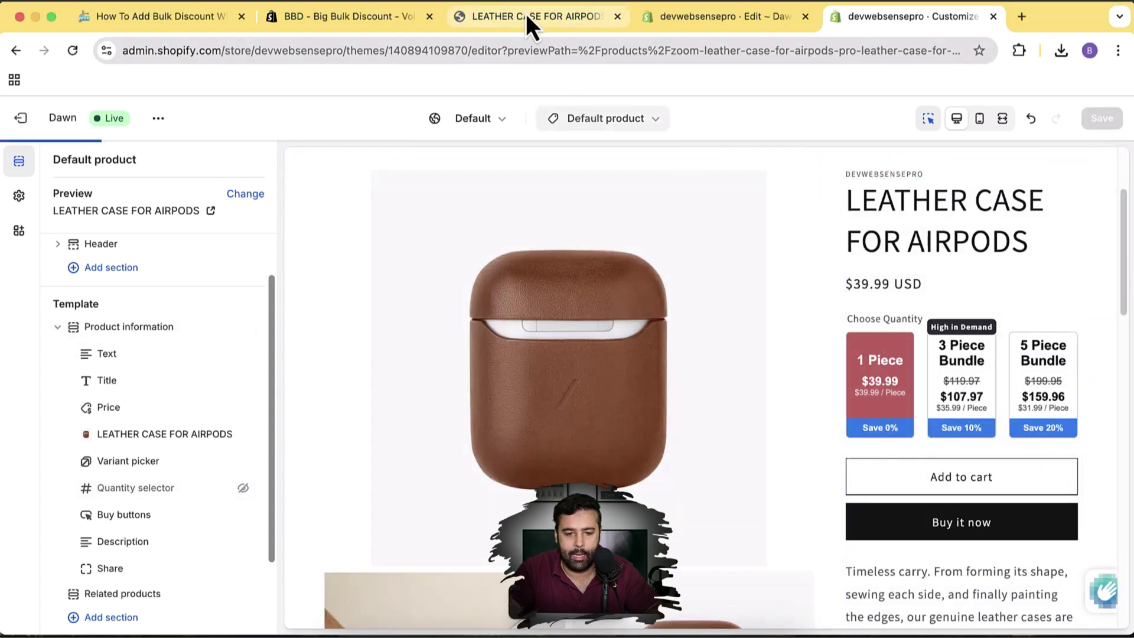
{"action": "left_click", "coordinate": [531, 12]}
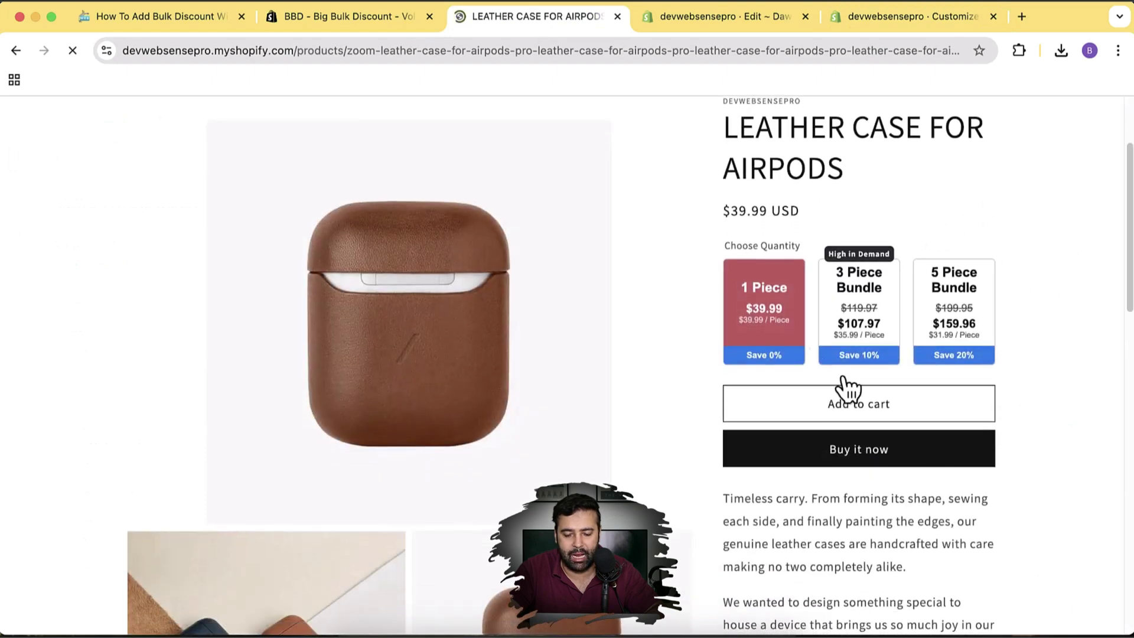
{"action": "scroll", "coordinate": [936, 392], "scroll_direction": "up", "scroll_amount": 2}
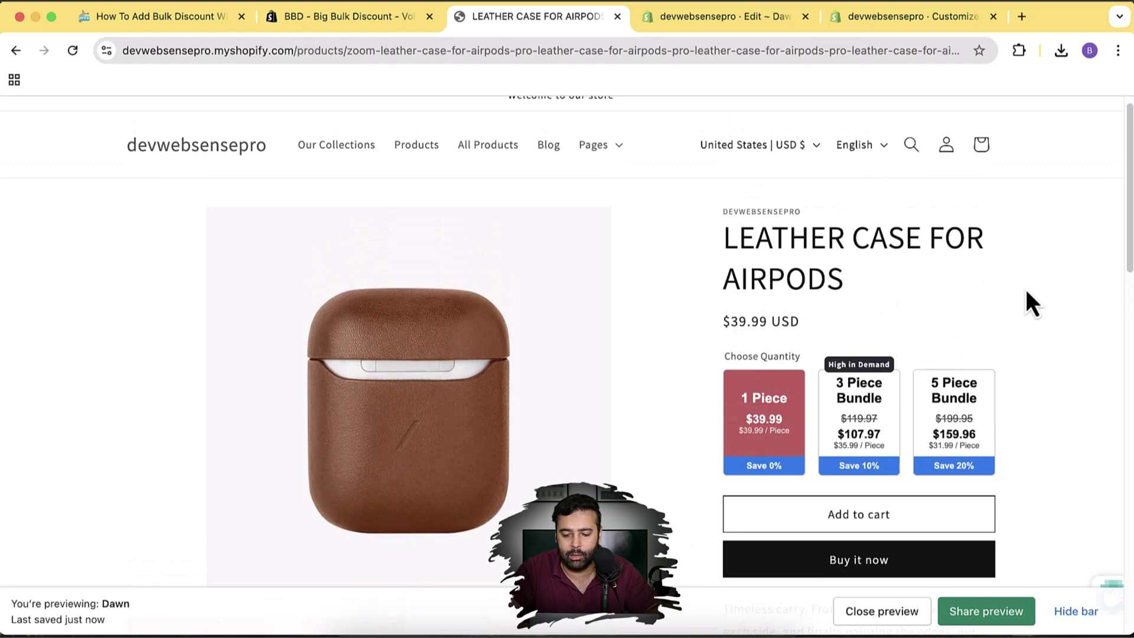
Add the 5 Piece Bundle of the AirPods case to the cart and open the cart in a separate browser tab
{"action": "left_click", "coordinate": [951, 431]}
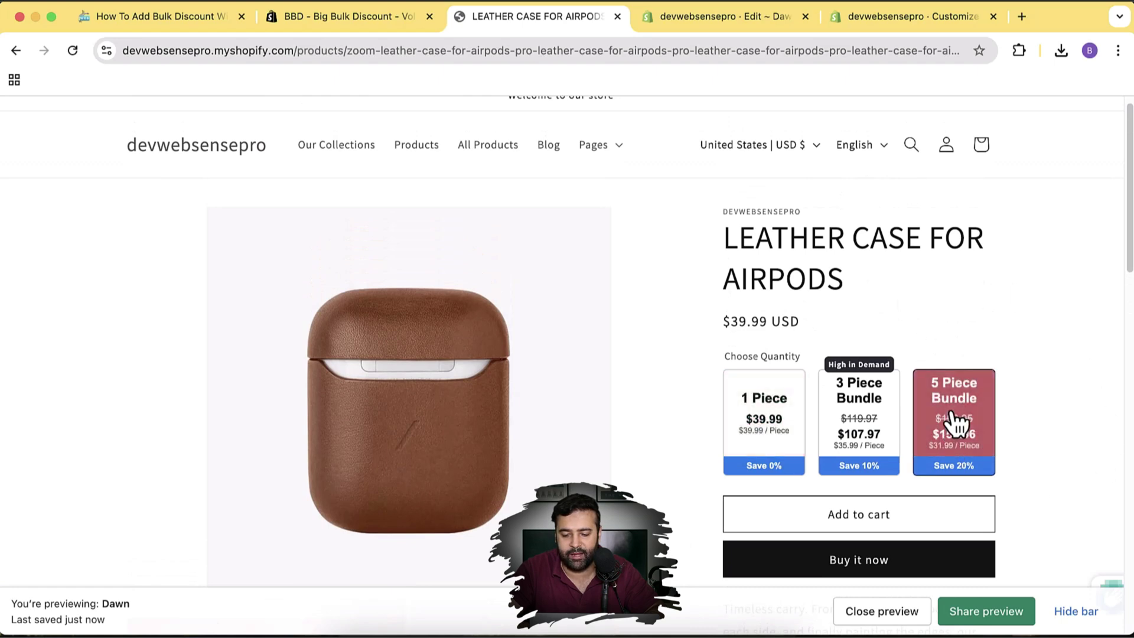
{"action": "scroll", "coordinate": [998, 326], "scroll_direction": "down", "scroll_amount": 3}
{"action": "left_click", "coordinate": [936, 428]}
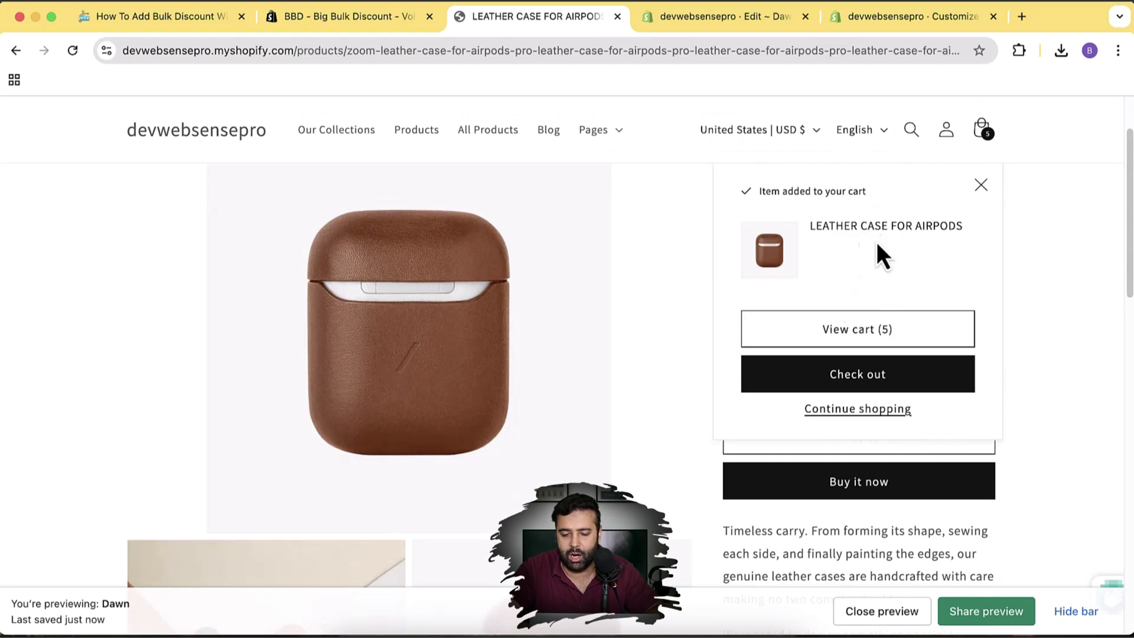
{"action": "left_click", "coordinate": [887, 344], "text": "super"}
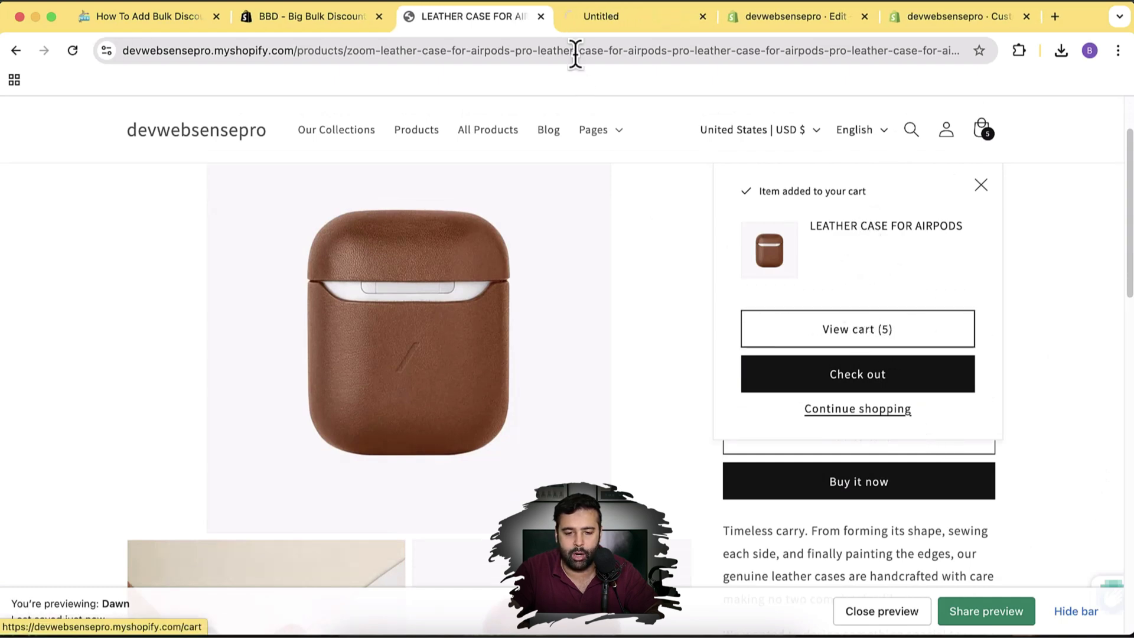
{"action": "left_click", "coordinate": [606, 21]}
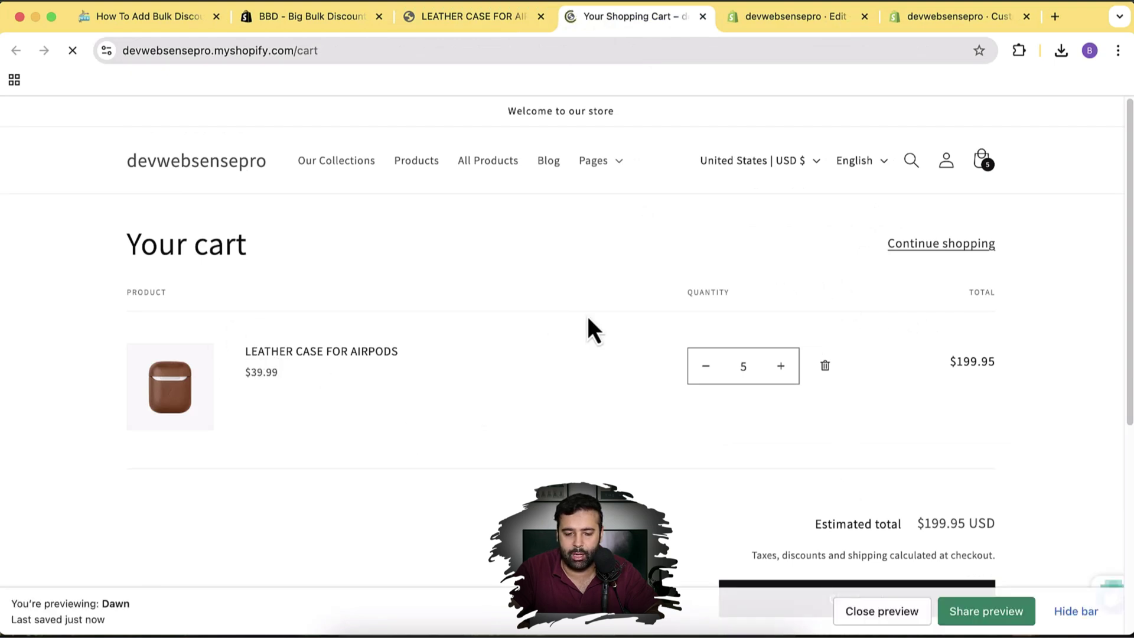
Compare the cart total with the 5 Piece Bundle price on the product page, and close the cart page
{"action": "left_click", "coordinate": [505, 21]}
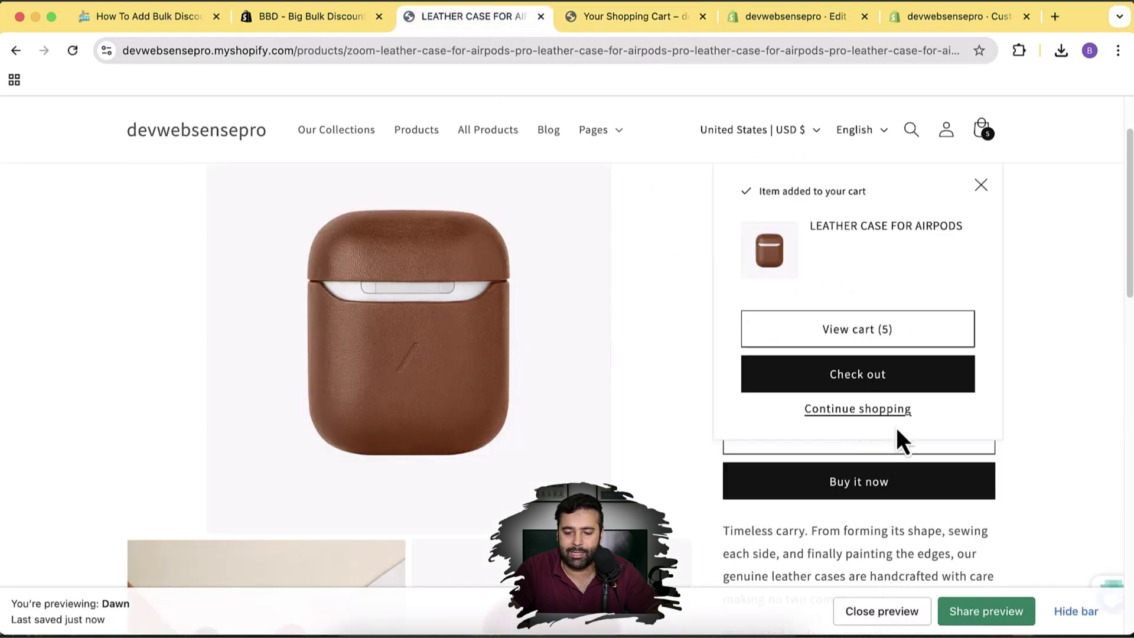
{"action": "left_click", "coordinate": [982, 186]}
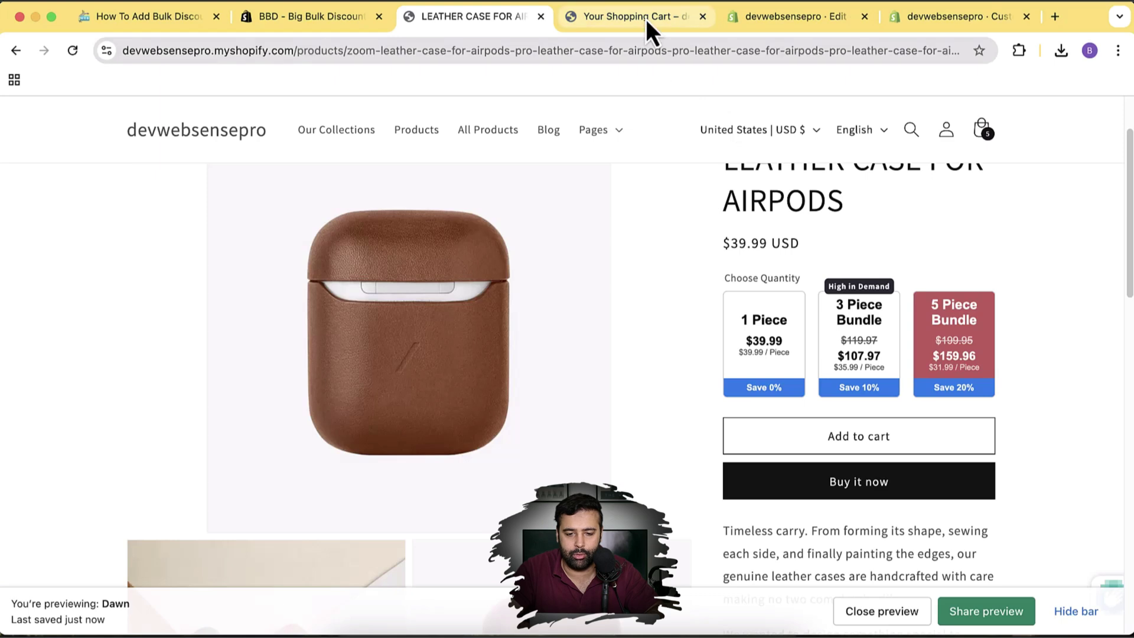
{"action": "left_click", "coordinate": [646, 19]}
{"action": "left_click", "coordinate": [827, 373]}
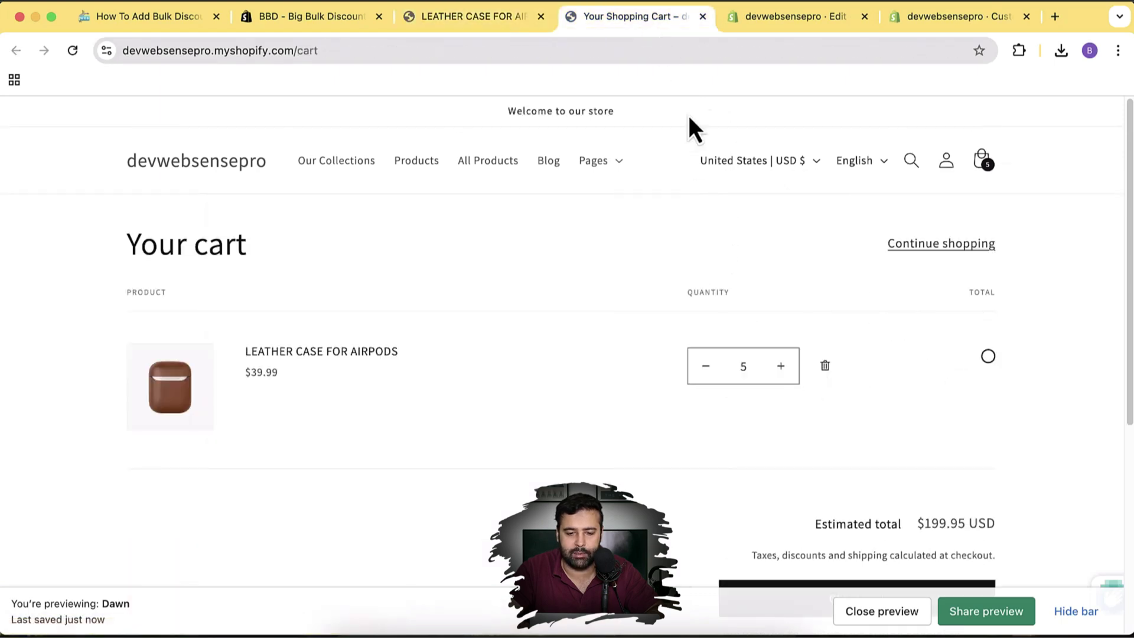
{"action": "left_click", "coordinate": [703, 17]}
Remove the product assigned to the Bulk Quantity Picker and turn on Show On All Products
{"action": "left_click", "coordinate": [782, 19]}
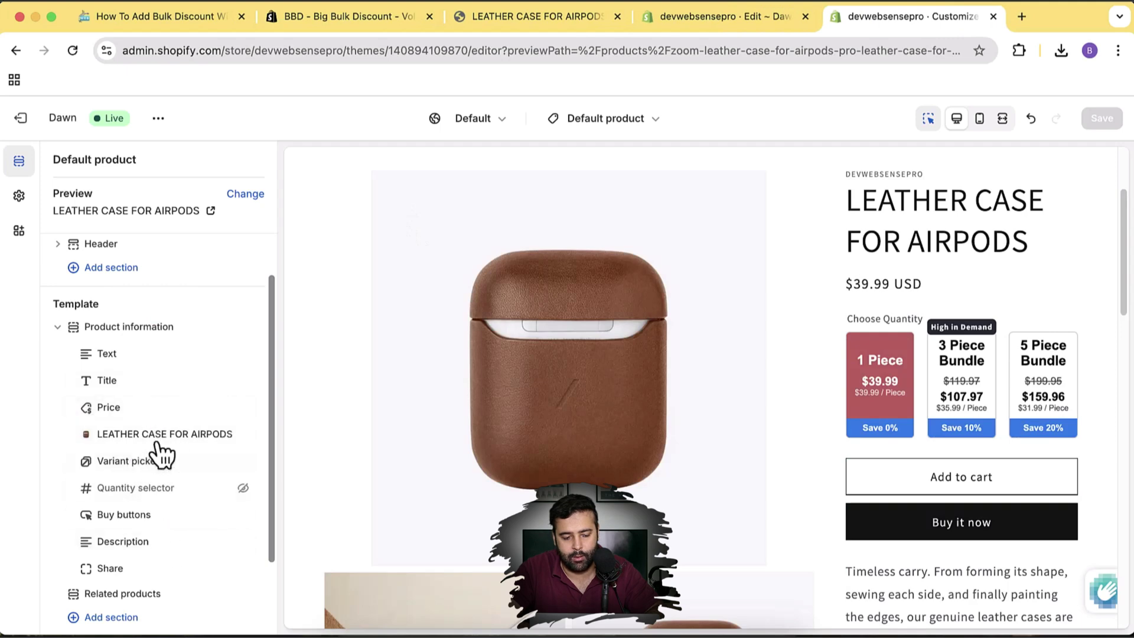
{"action": "left_click", "coordinate": [160, 436]}
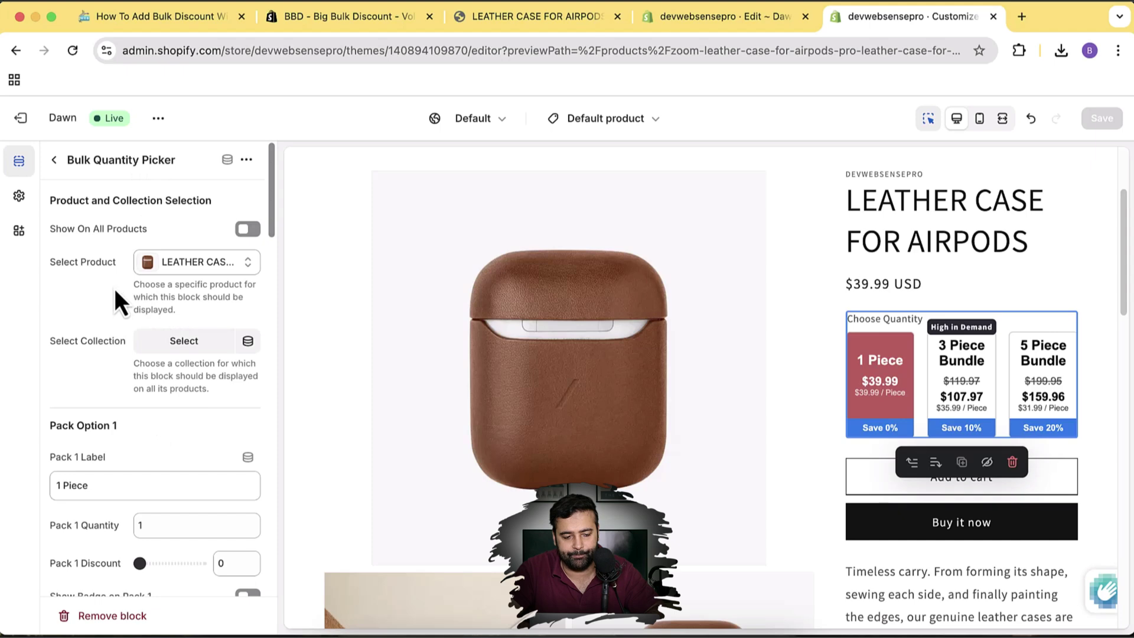
{"action": "left_click", "coordinate": [203, 265]}
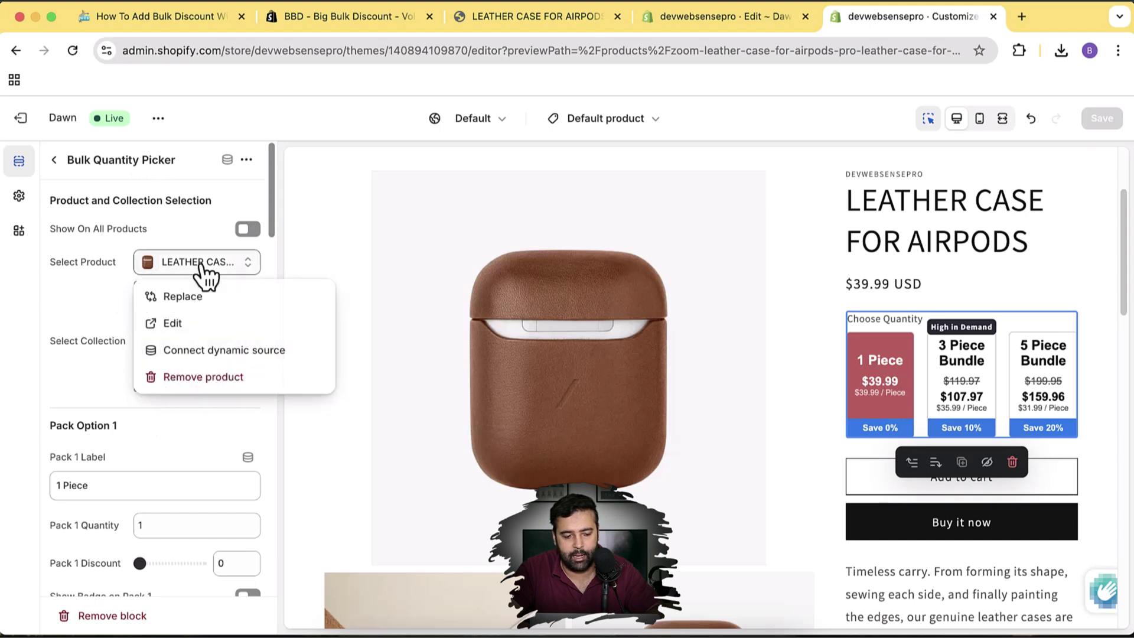
{"action": "left_click", "coordinate": [207, 376]}
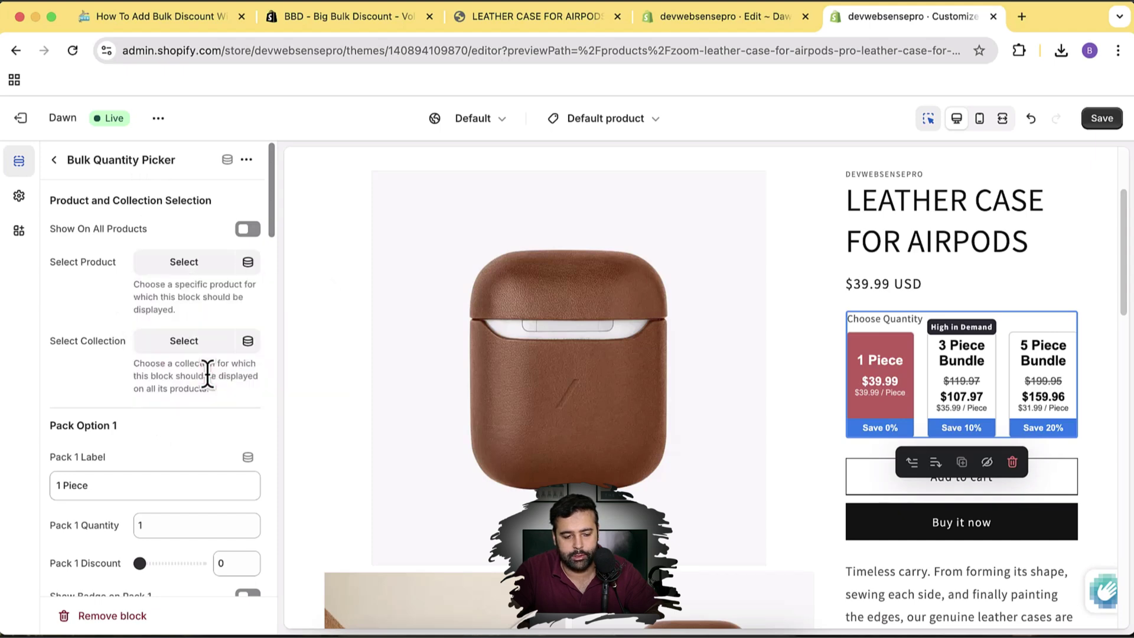
{"action": "left_click", "coordinate": [242, 230]}
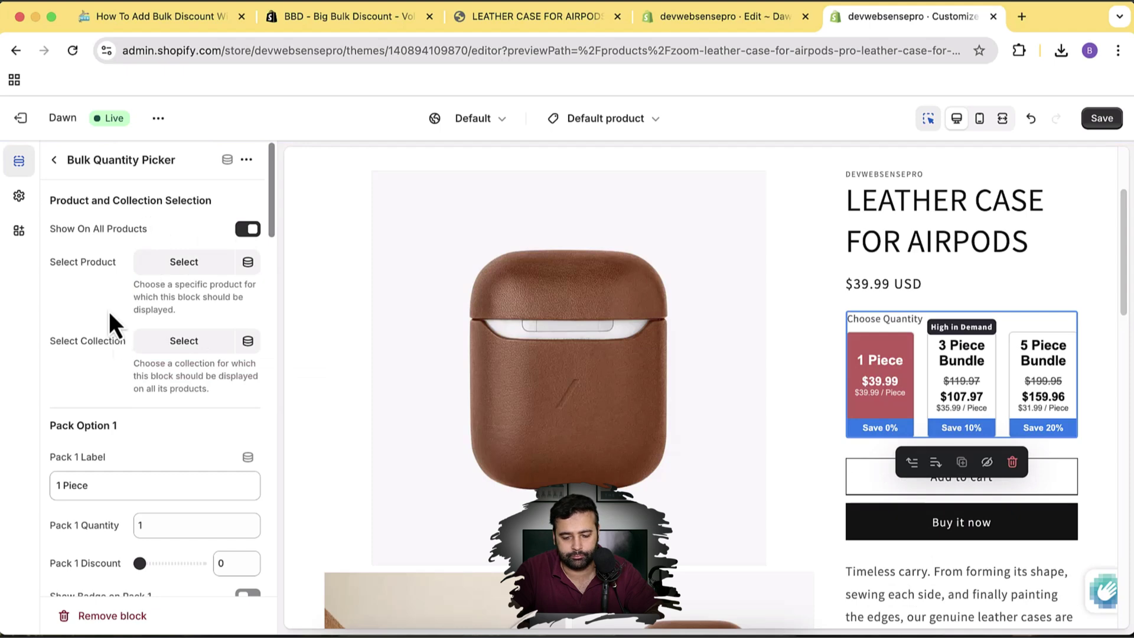
Review the Bulk Quantity Picker's pack option settings from Pack Option 1 through Pack Option 3
{"action": "scroll", "coordinate": [113, 328], "scroll_direction": "down", "scroll_amount": 5}
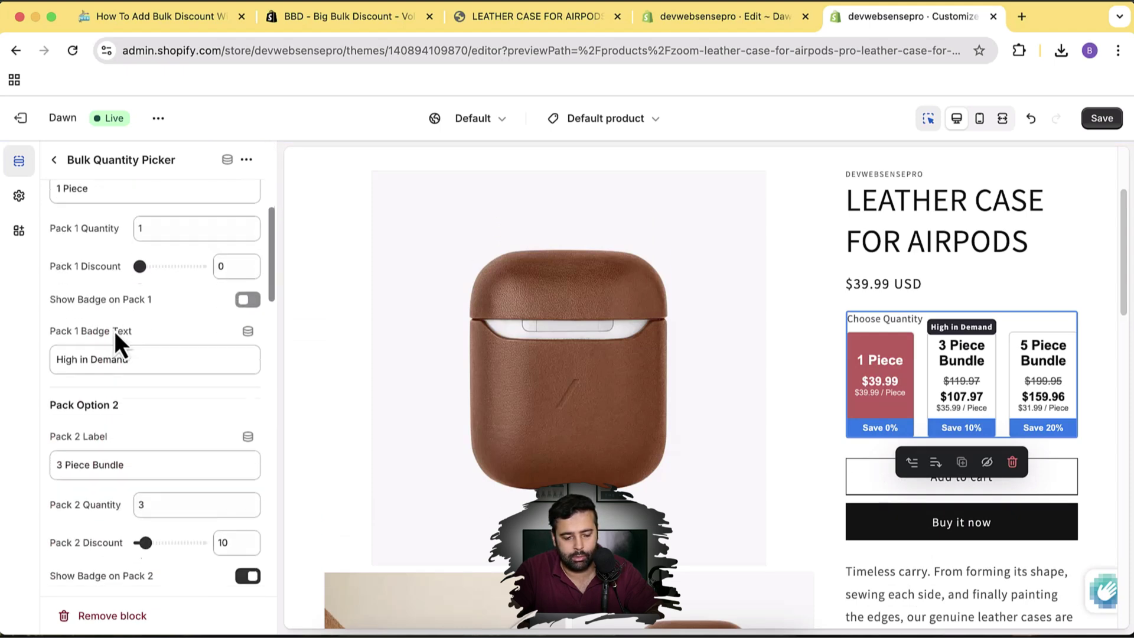
{"action": "scroll", "coordinate": [114, 331], "scroll_direction": "down", "scroll_amount": 5}
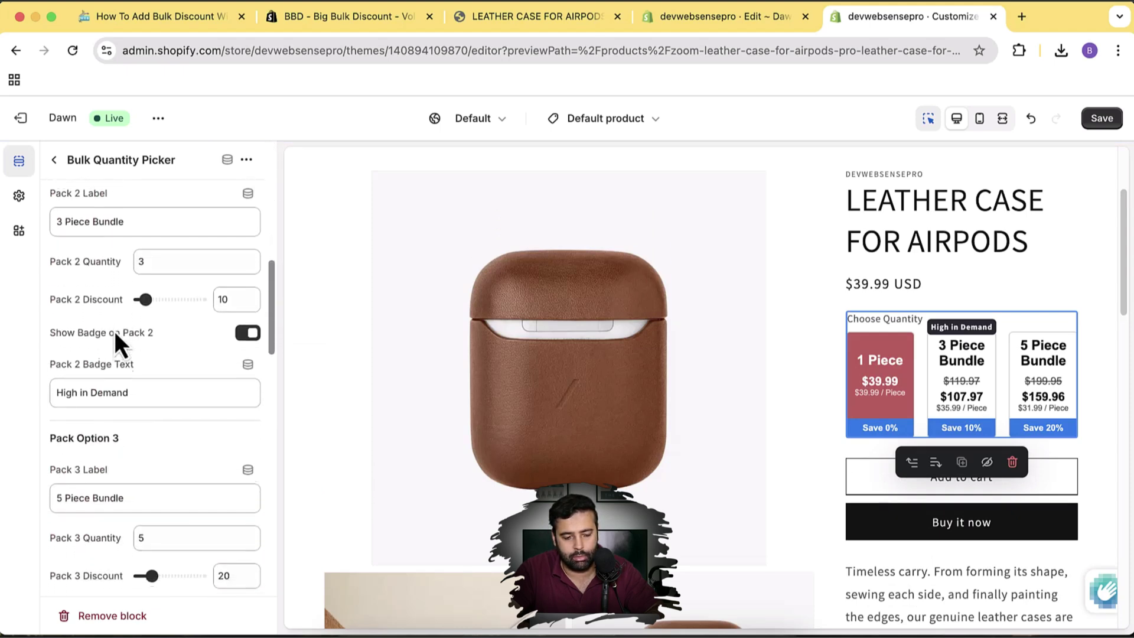
{"action": "scroll", "coordinate": [114, 331], "scroll_direction": "up", "scroll_amount": 3}
{"action": "scroll", "coordinate": [115, 332], "scroll_direction": "down", "scroll_amount": 3}
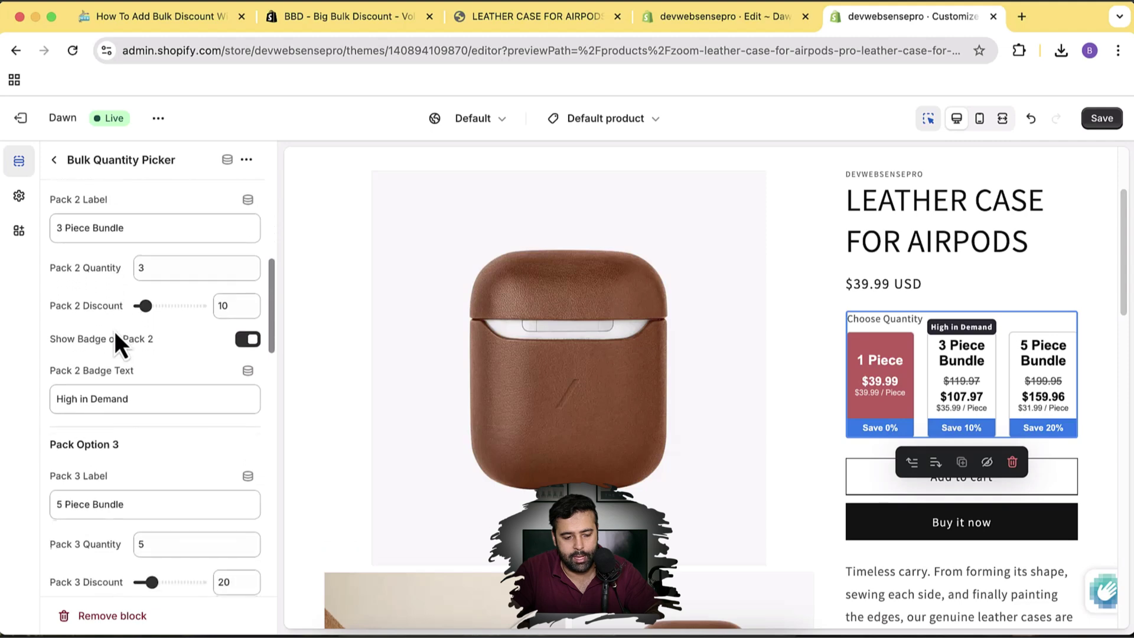
{"action": "scroll", "coordinate": [114, 331], "scroll_direction": "down", "scroll_amount": 5}
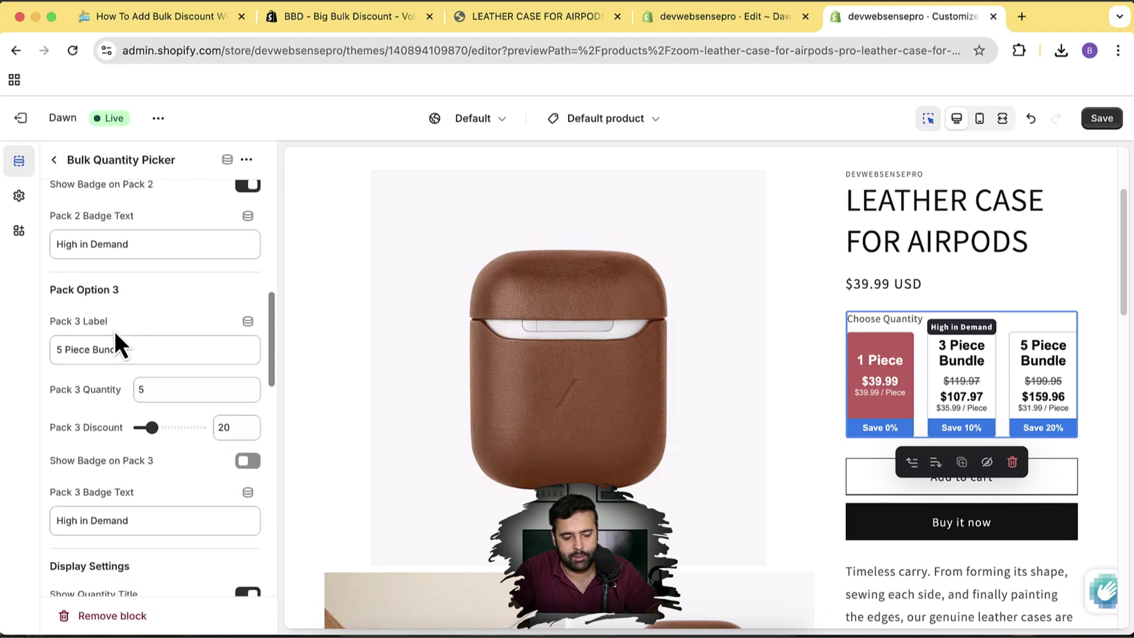
{"action": "scroll", "coordinate": [114, 344], "scroll_direction": "down", "scroll_amount": 1}
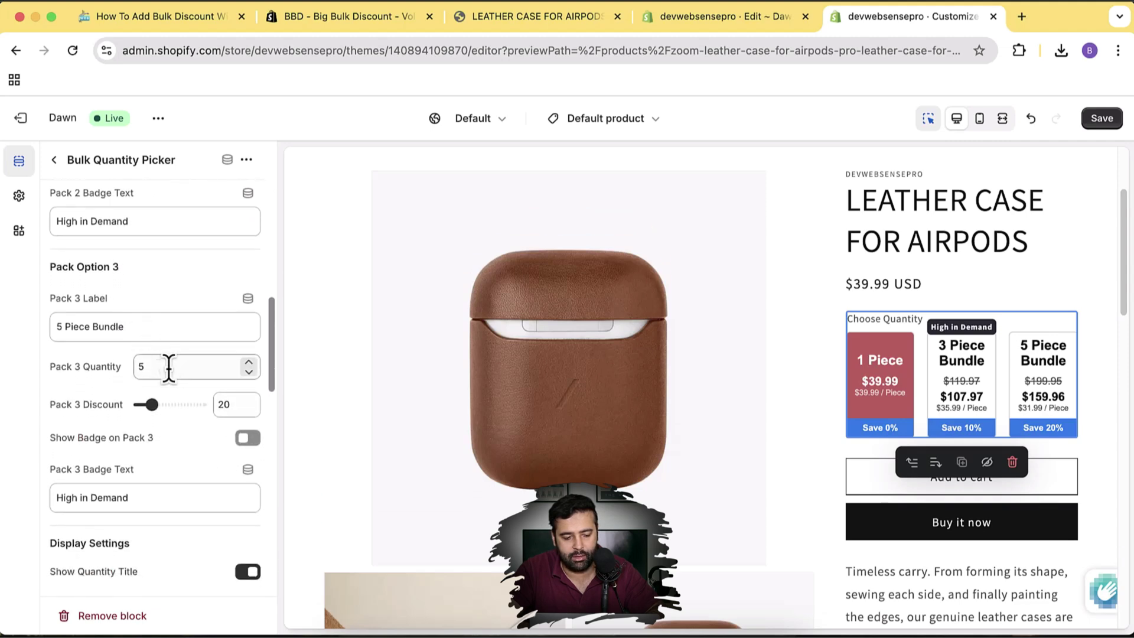
{"action": "scroll", "coordinate": [157, 321], "scroll_direction": "down", "scroll_amount": 3}
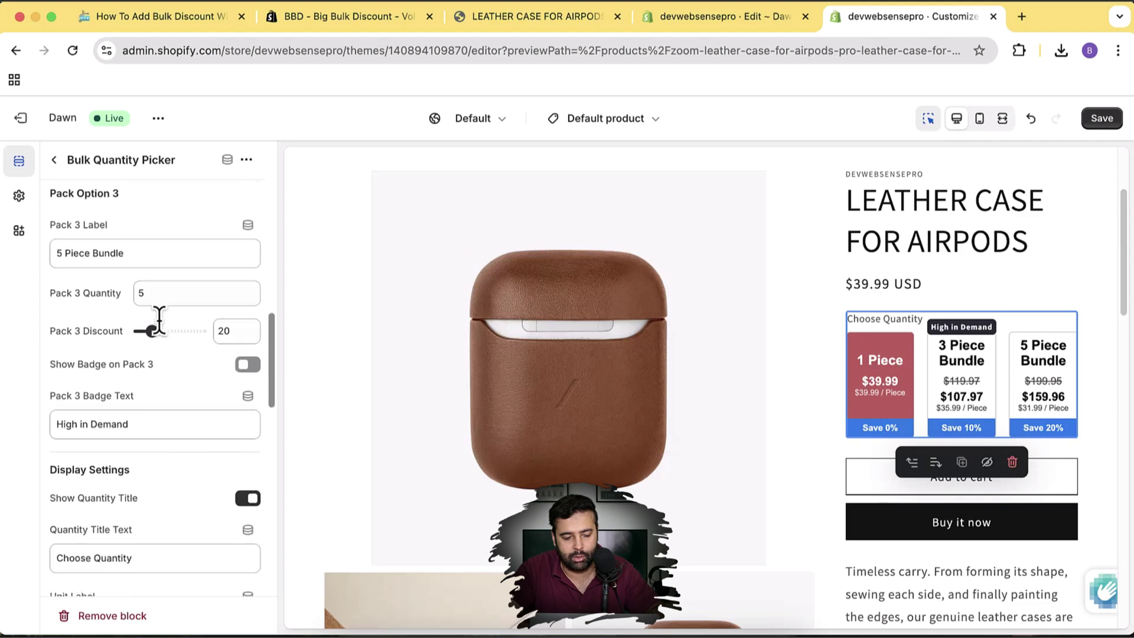
Set the Quantity Title Text to "Quantity" in the Bulk Quantity Picker's display settings
{"action": "scroll", "coordinate": [139, 321], "scroll_direction": "down", "scroll_amount": 5}
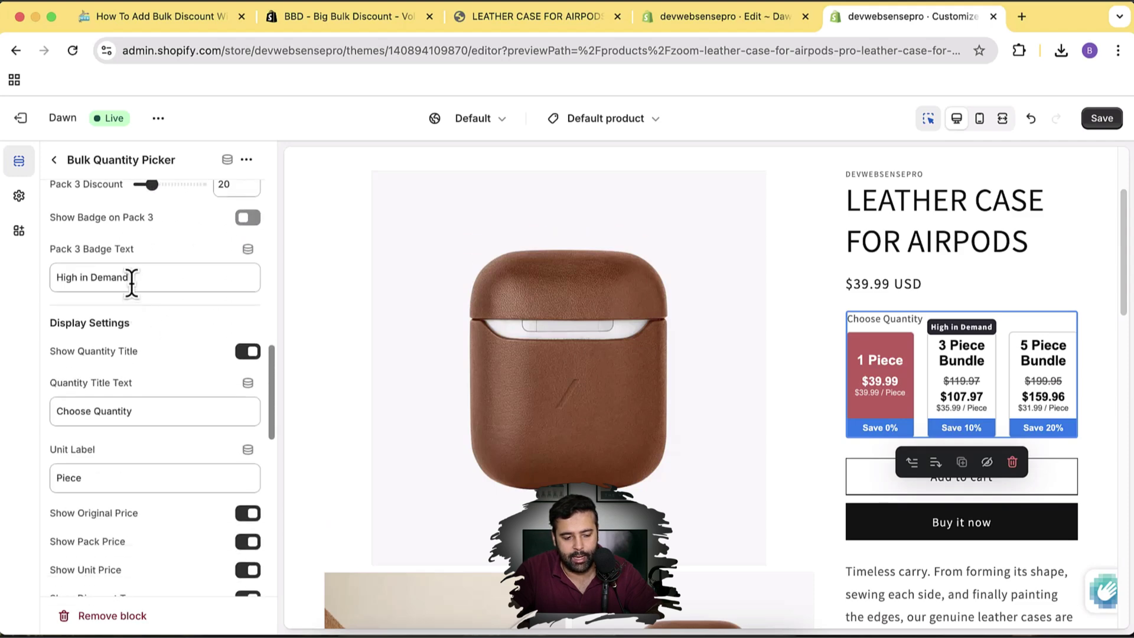
{"action": "left_click_drag", "start_coordinate": [131, 278], "coordinate": [54, 277]}
{"action": "scroll", "coordinate": [127, 334], "scroll_direction": "down", "scroll_amount": 3}
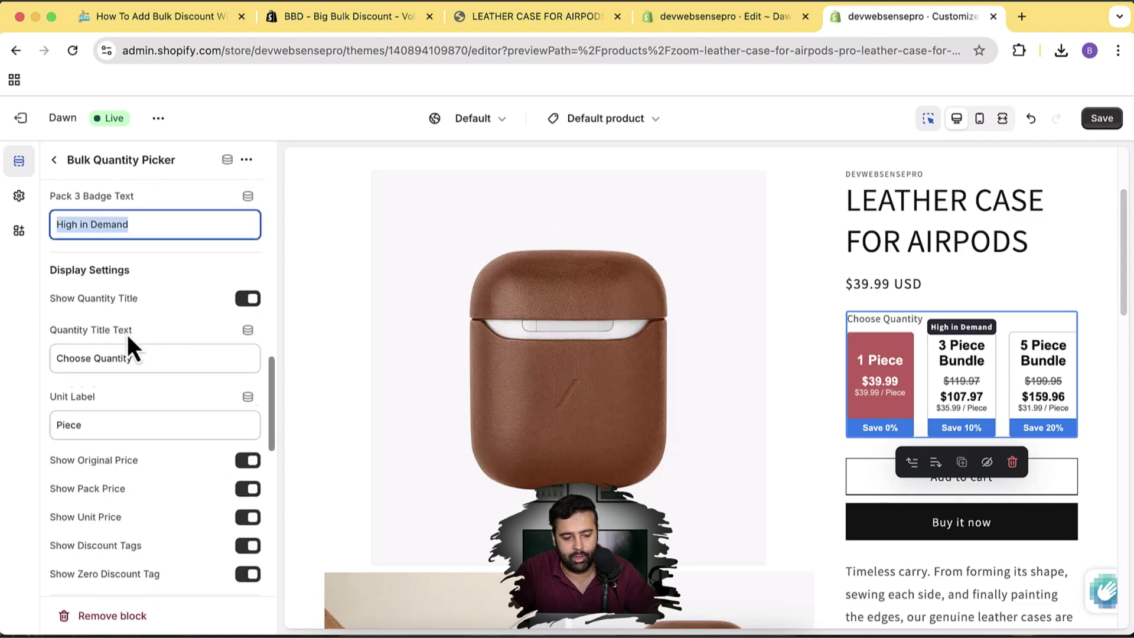
{"action": "triple_click", "coordinate": [138, 328]}
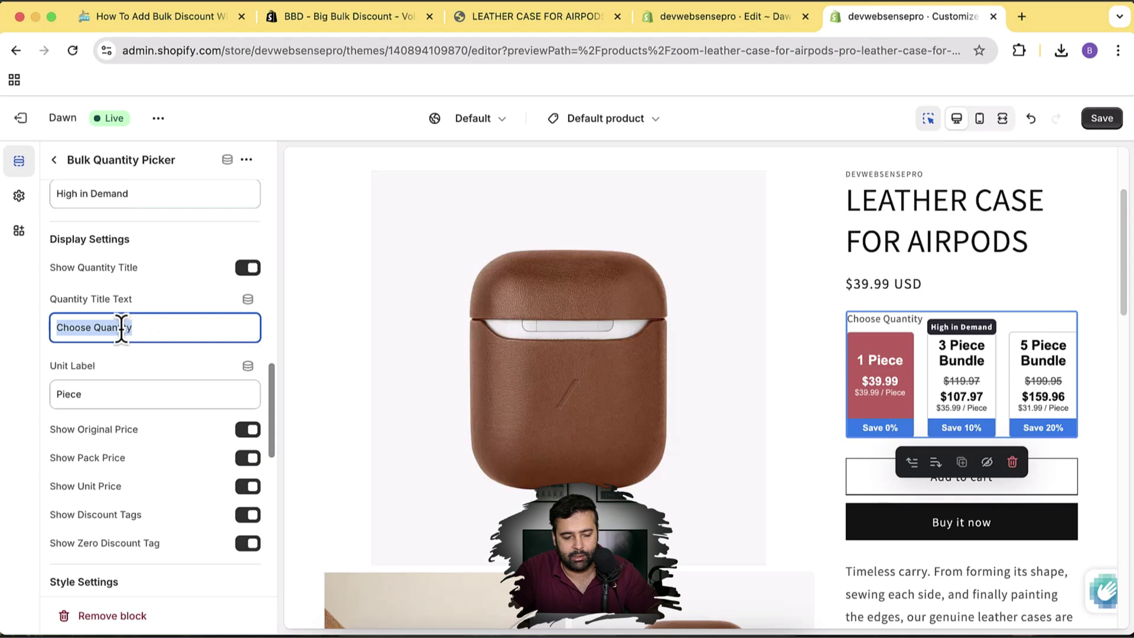
{"action": "type", "text": "u"}
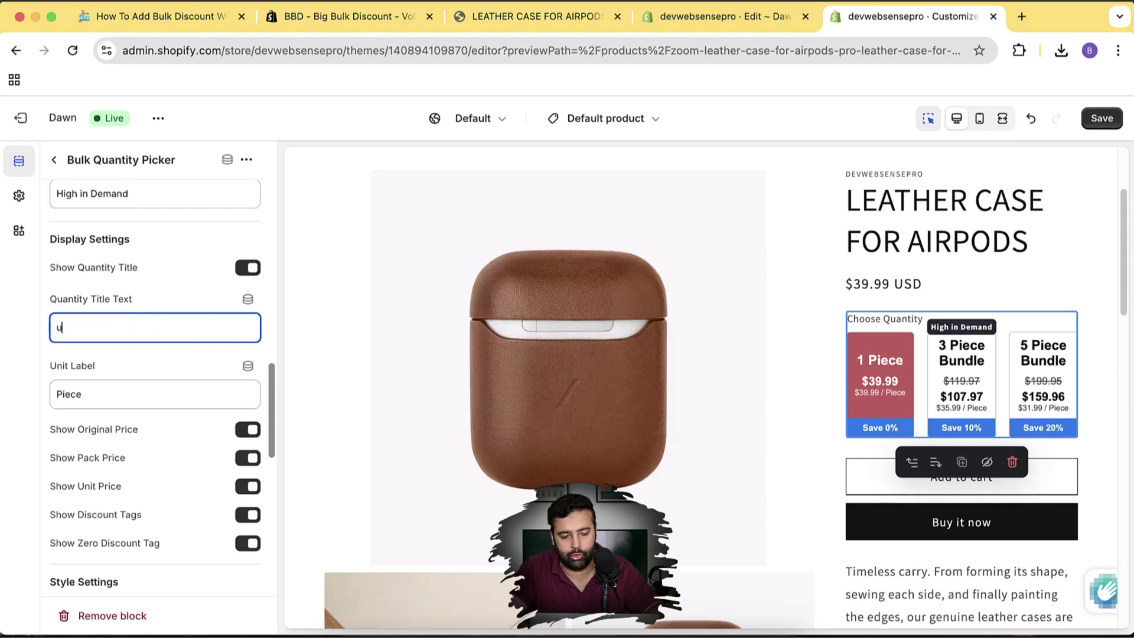
{"action": "type", "text": "antityt"}
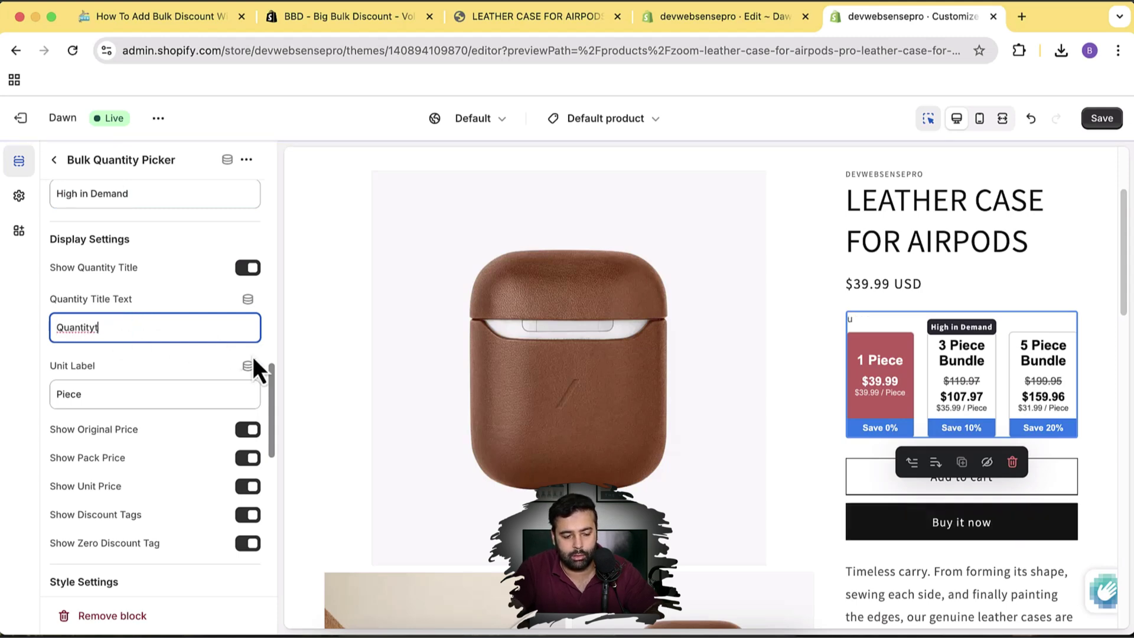
{"action": "key", "text": "BackSpace"}
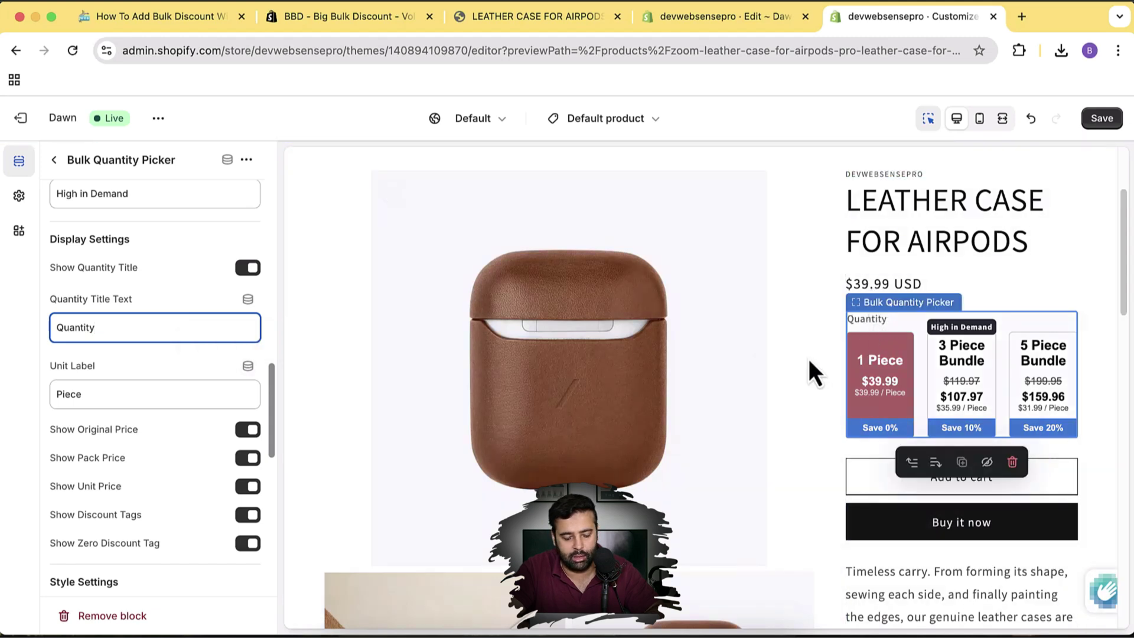
{"action": "key", "text": "super+shift+9"}
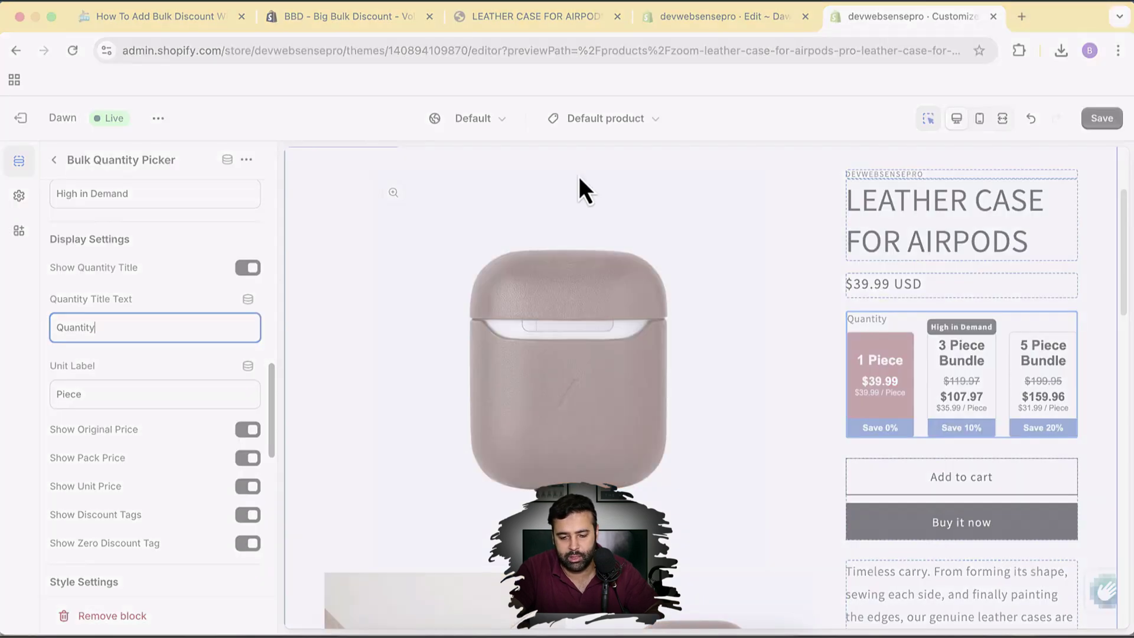
{"action": "mouse_move", "coordinate": [577, 171]}
{"action": "left_mouse_down"}
{"action": "mouse_move", "coordinate": [874, 304]}
{"action": "mouse_move", "coordinate": [1075, 453]}
{"action": "left_mouse_up"}
{"action": "left_click", "coordinate": [1088, 317]}
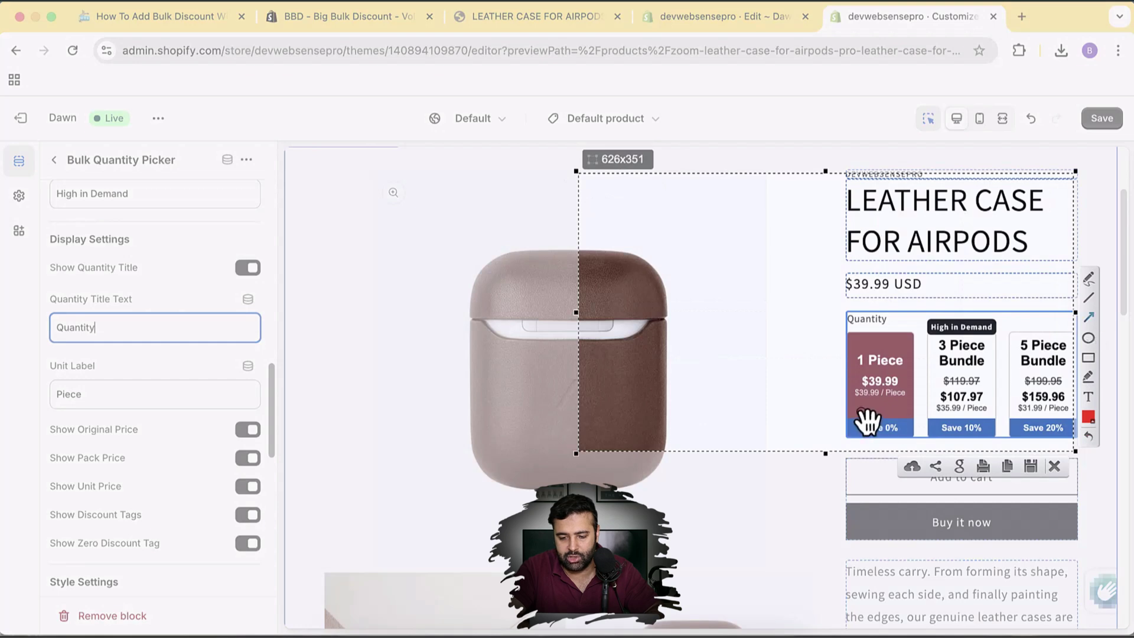
{"action": "left_click_drag", "start_coordinate": [778, 407], "coordinate": [845, 328]}
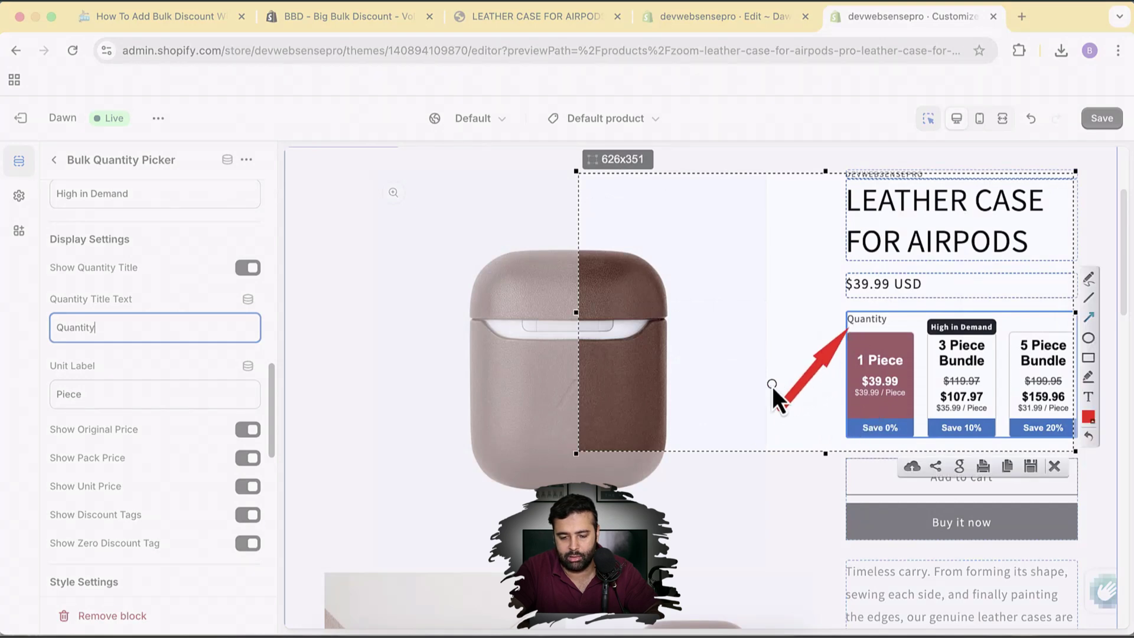
{"action": "key", "text": "super+z"}
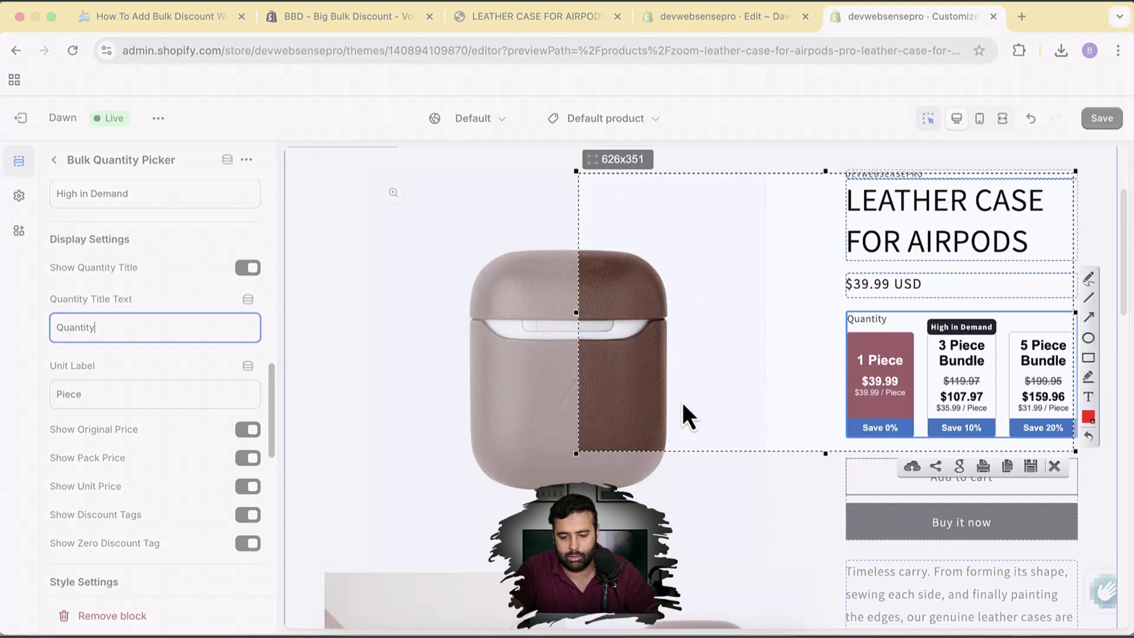
{"action": "left_click", "coordinate": [1055, 466]}
{"action": "scroll", "coordinate": [729, 420], "scroll_direction": "up", "scroll_amount": 1}
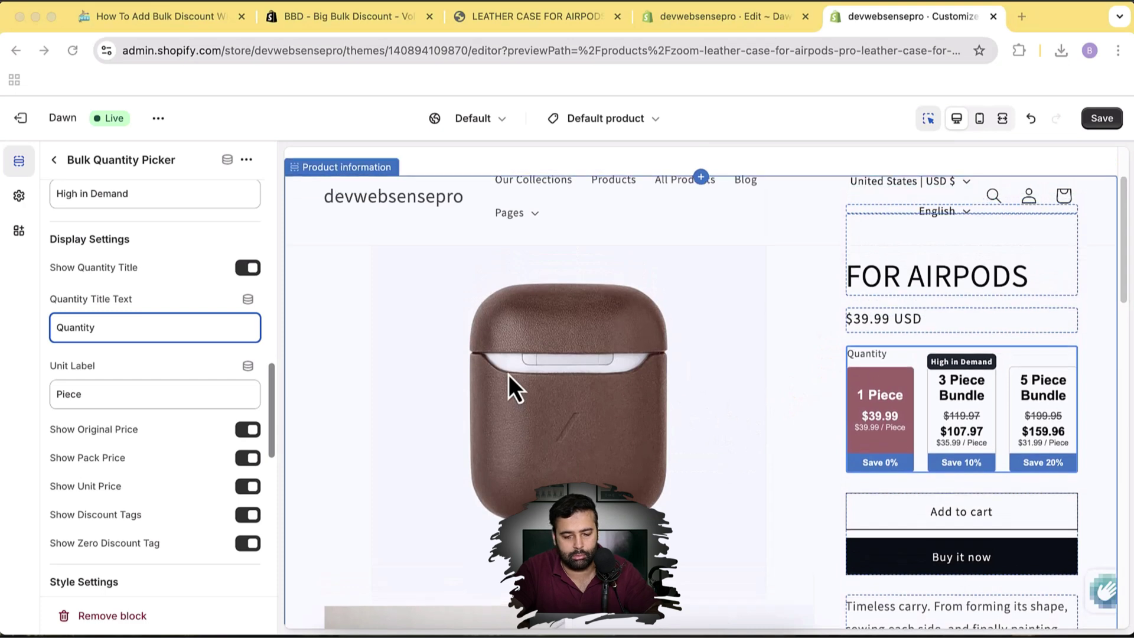
Capture the editor area, draw red arrows linking the Quantity Title Text and Unit Label settings to the widget preview, and discard the capture
{"action": "key", "text": "super+shift+9"}
{"action": "left_click_drag", "start_coordinate": [18, 52], "coordinate": [992, 520]}
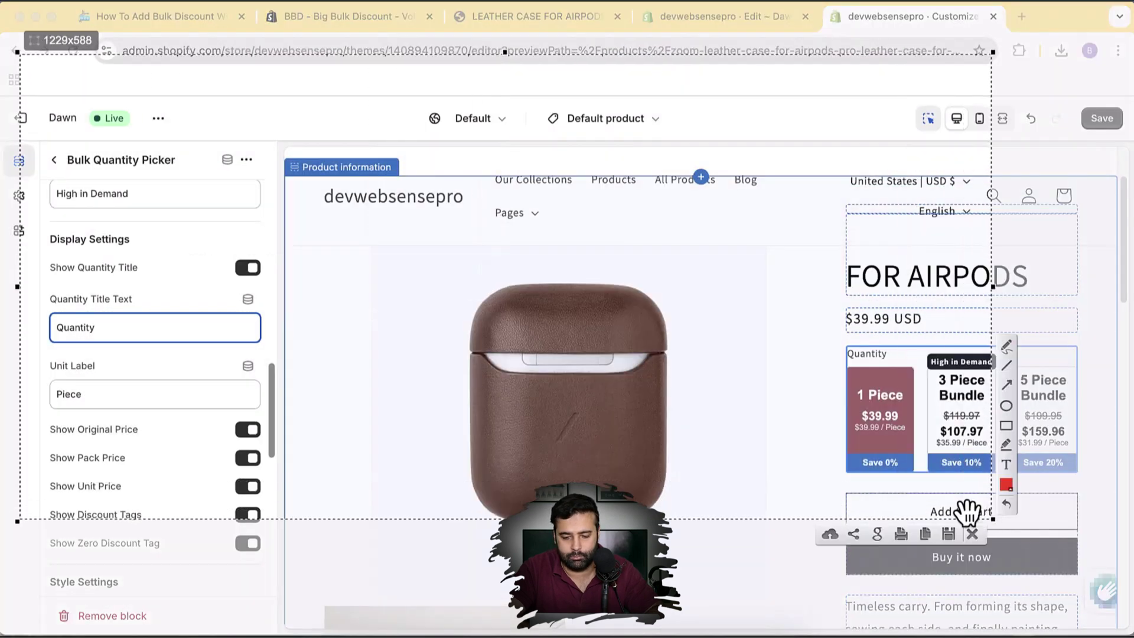
{"action": "left_click", "coordinate": [1007, 384]}
{"action": "left_click_drag", "start_coordinate": [880, 355], "coordinate": [110, 323]}
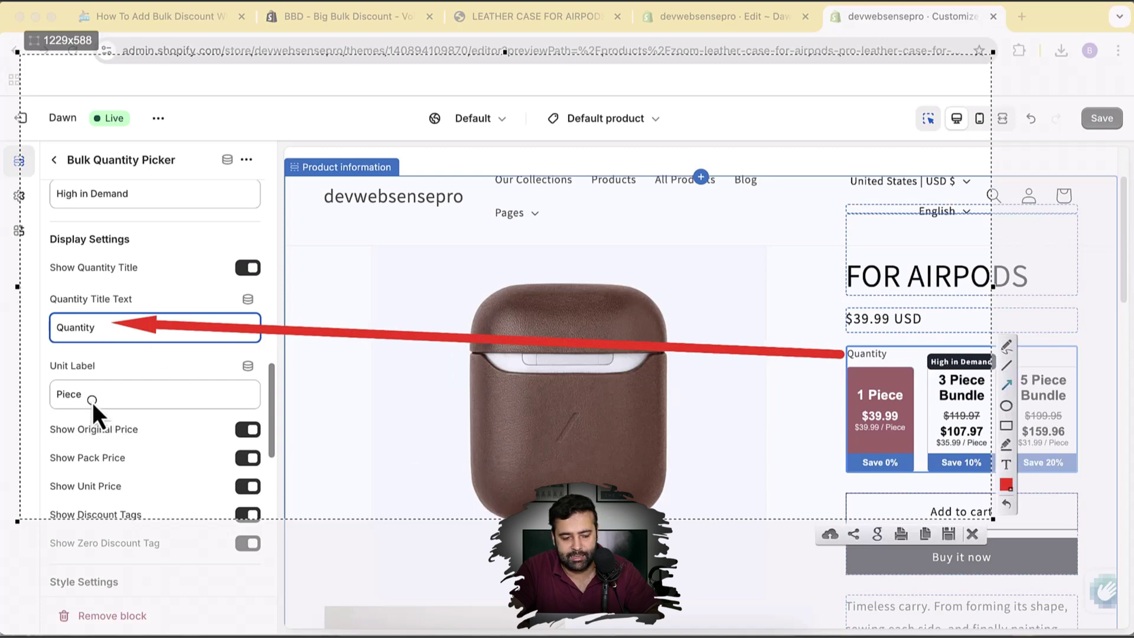
{"action": "mouse_move", "coordinate": [92, 402]}
{"action": "left_mouse_down"}
{"action": "mouse_move", "coordinate": [254, 476]}
{"action": "mouse_move", "coordinate": [544, 475]}
{"action": "mouse_move", "coordinate": [844, 454]}
{"action": "mouse_move", "coordinate": [891, 431]}
{"action": "left_mouse_up"}
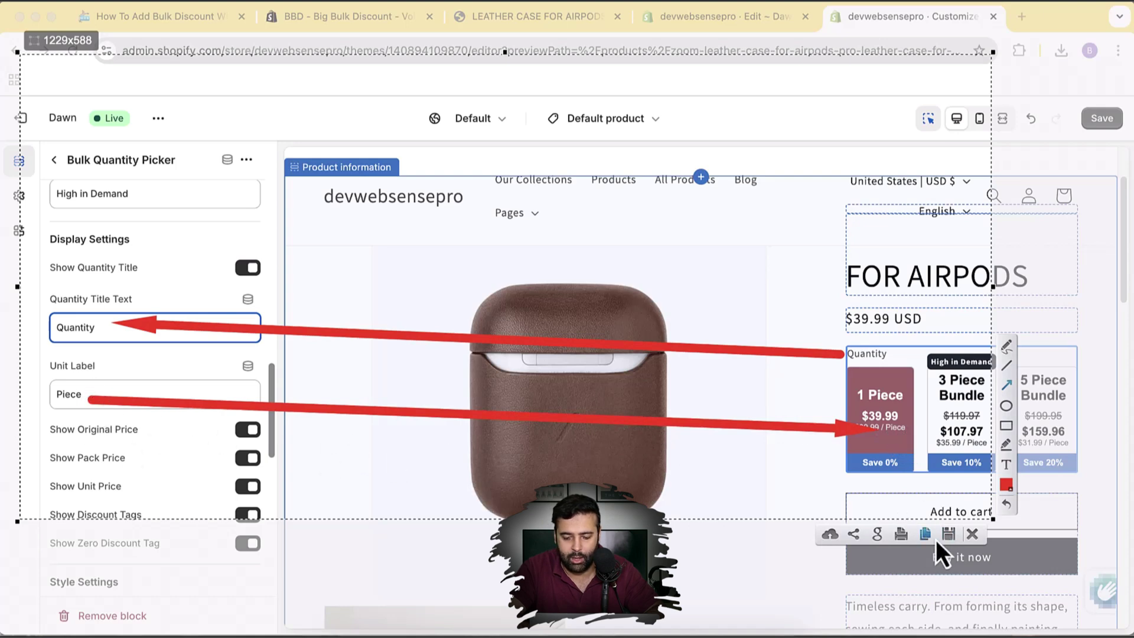
{"action": "left_click", "coordinate": [972, 534]}
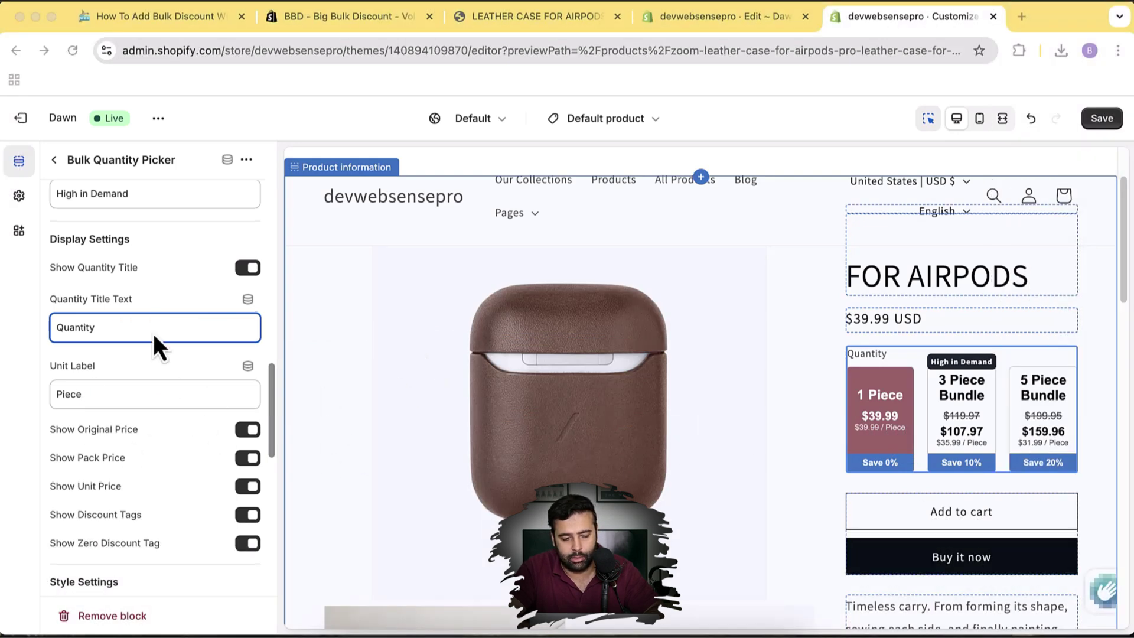
Switch the original price, pack price, unit price, discount tags and zero discount tag off and back on
{"action": "scroll", "coordinate": [155, 336], "scroll_direction": "down", "scroll_amount": 3}
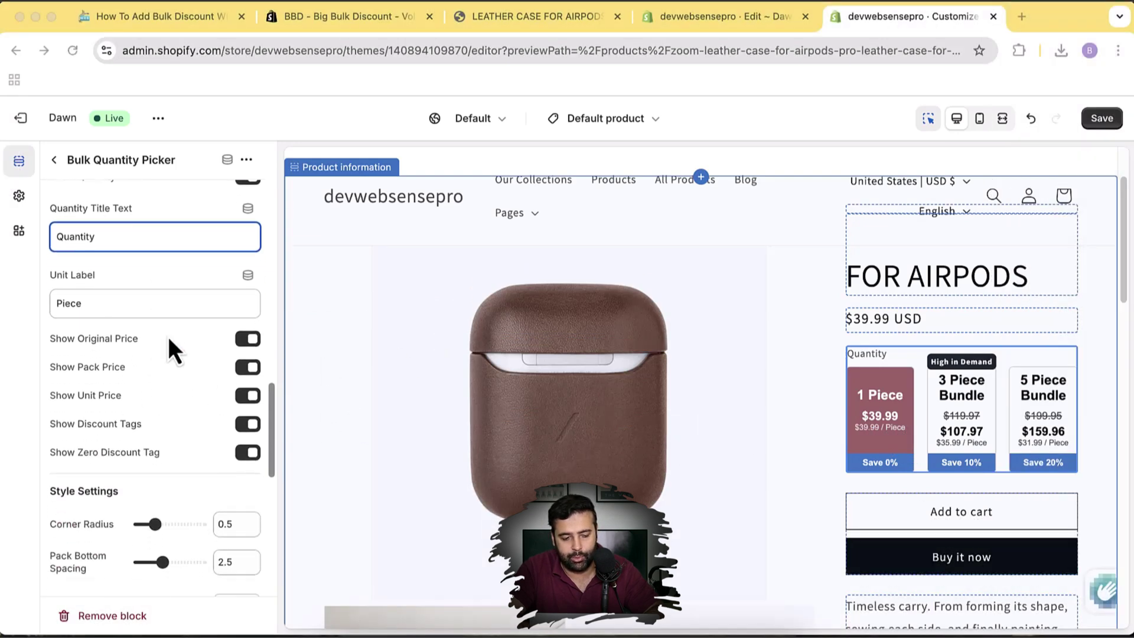
{"action": "left_click", "coordinate": [248, 339]}
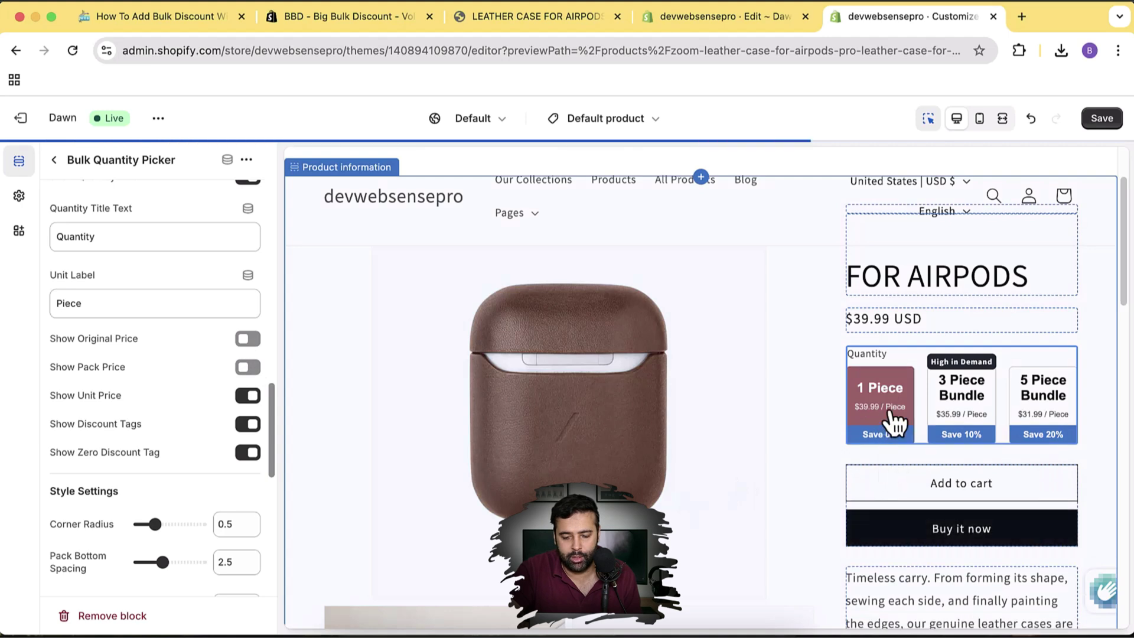
{"action": "left_click", "coordinate": [248, 424]}
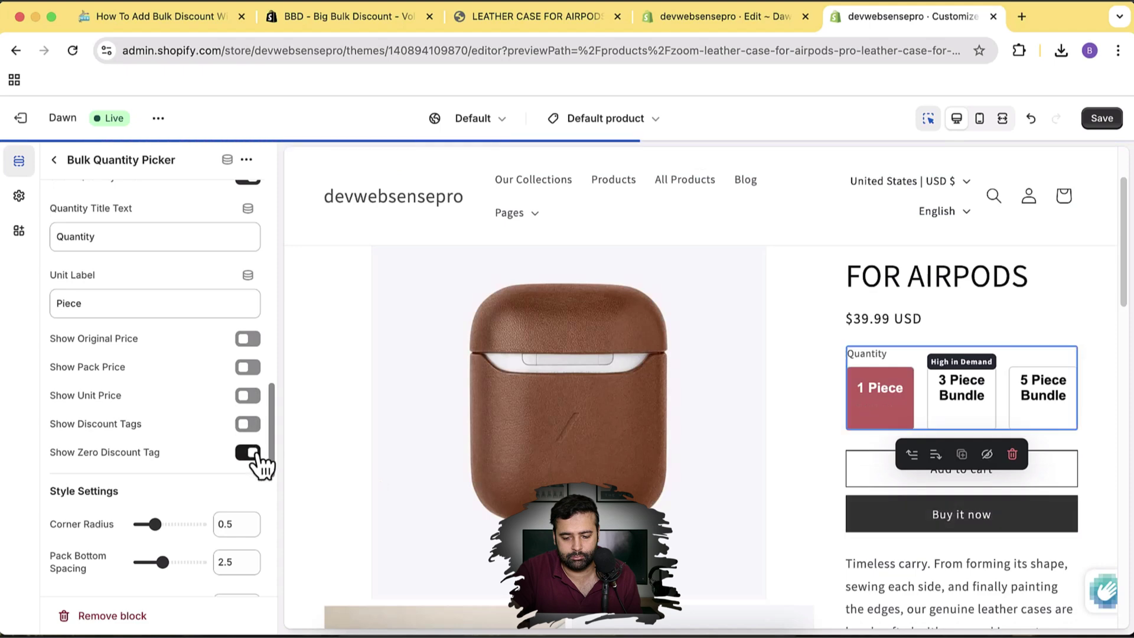
{"action": "left_click", "coordinate": [256, 453]}
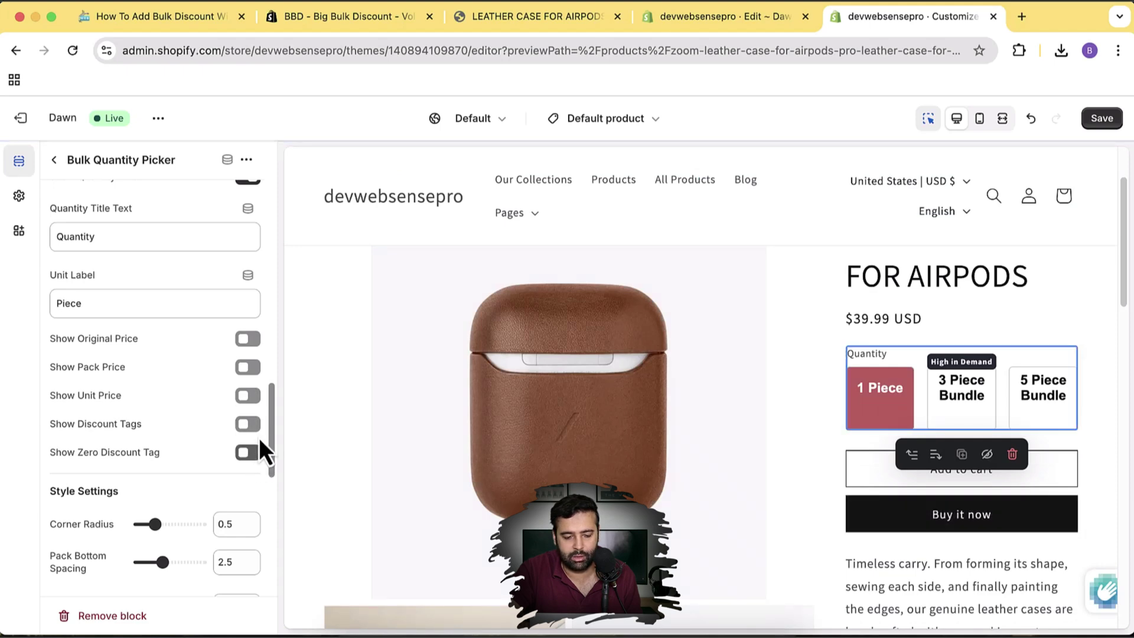
{"action": "left_click", "coordinate": [254, 454]}
{"action": "left_click", "coordinate": [253, 425]}
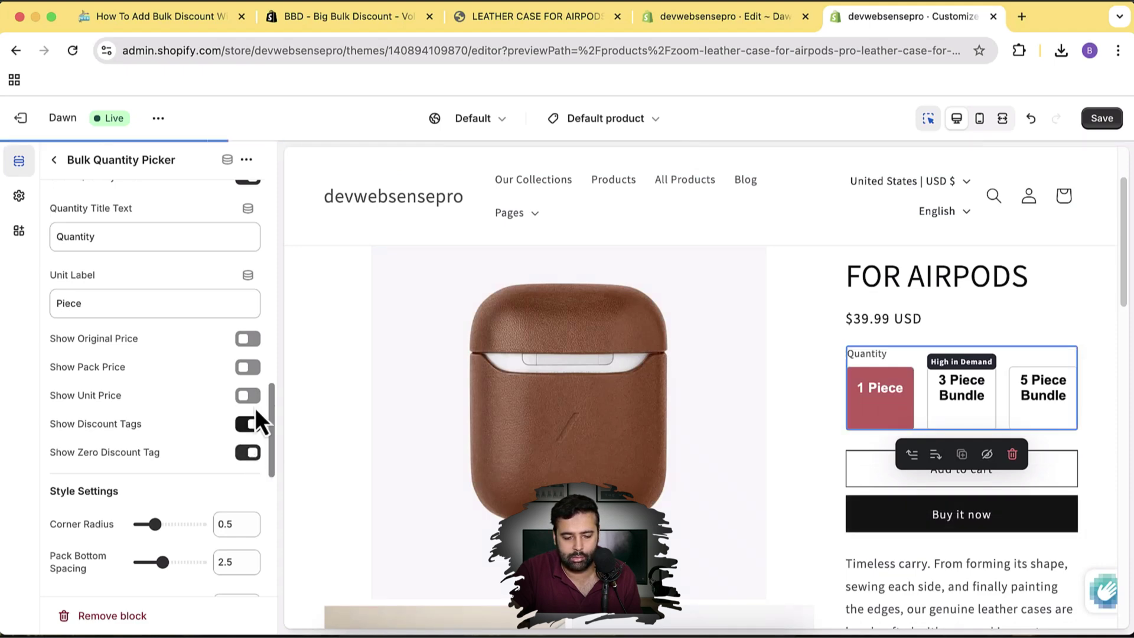
{"action": "left_click", "coordinate": [256, 397]}
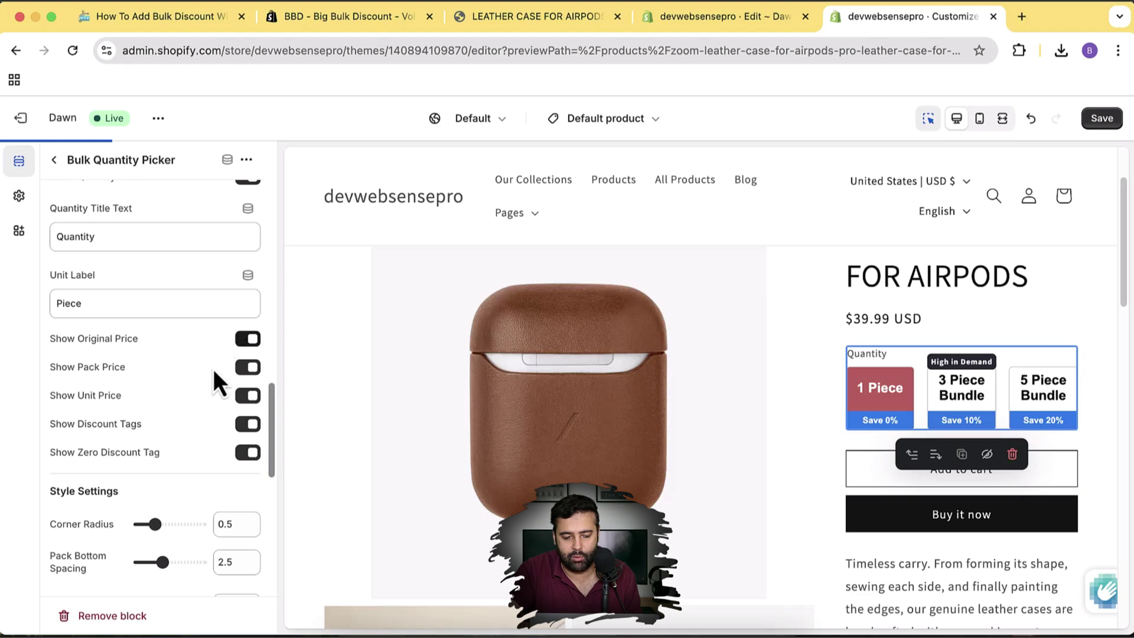
Set the Corner Radius to 1.2 in the Bulk Quantity Picker's style settings and save the theme changes
{"action": "scroll", "coordinate": [199, 370], "scroll_direction": "down", "scroll_amount": 5}
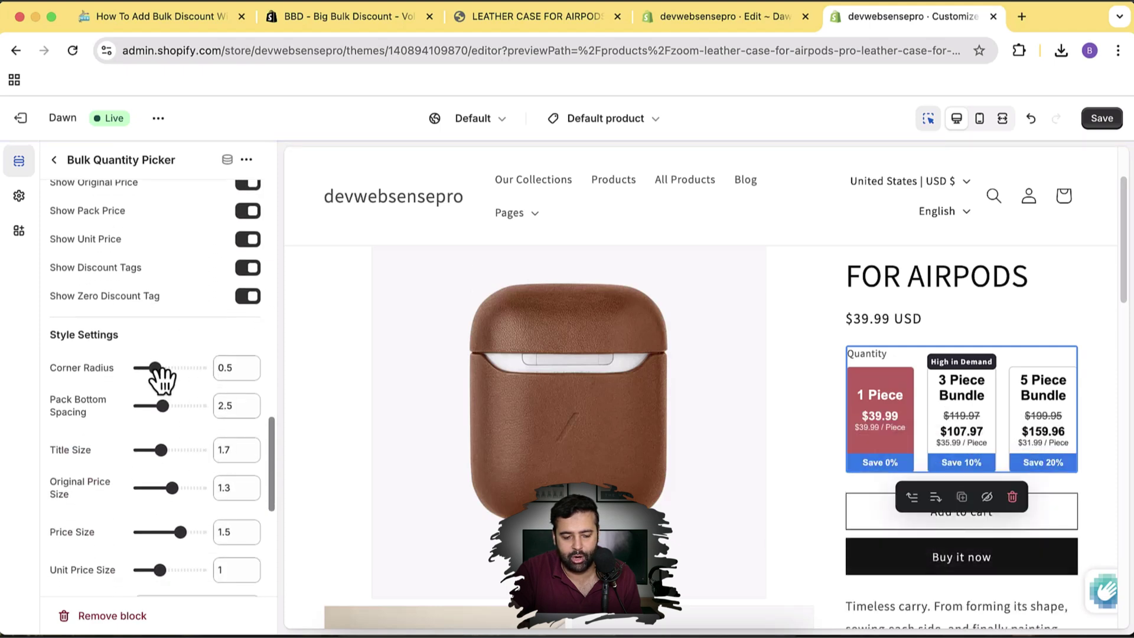
{"action": "left_click_drag", "start_coordinate": [157, 367], "coordinate": [177, 367]}
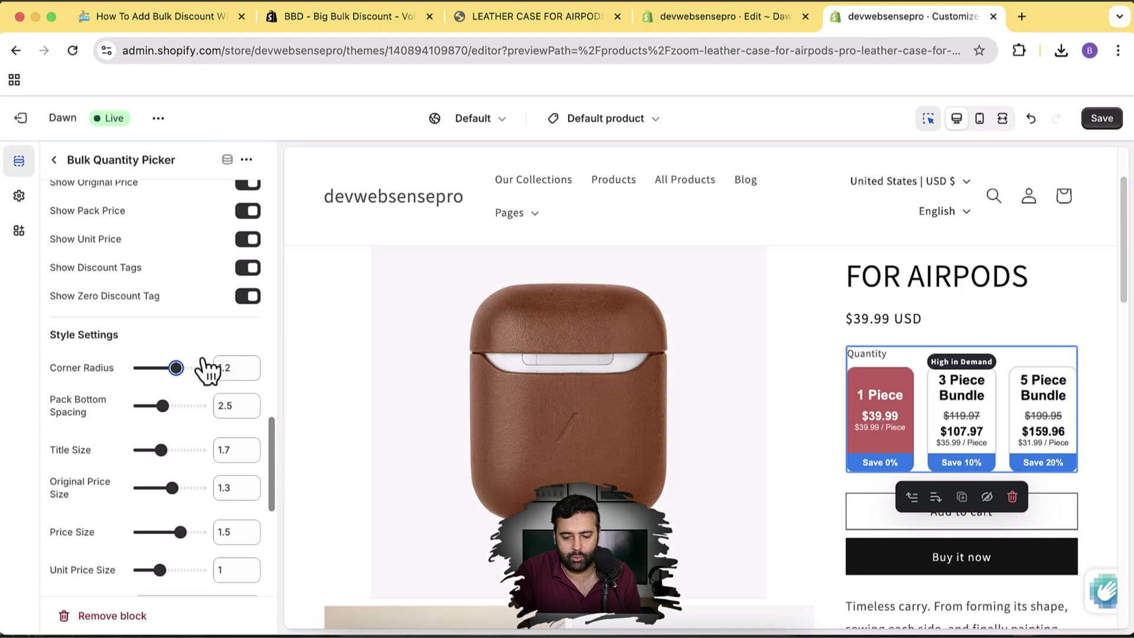
{"action": "scroll", "coordinate": [191, 349], "scroll_direction": "down", "scroll_amount": 4}
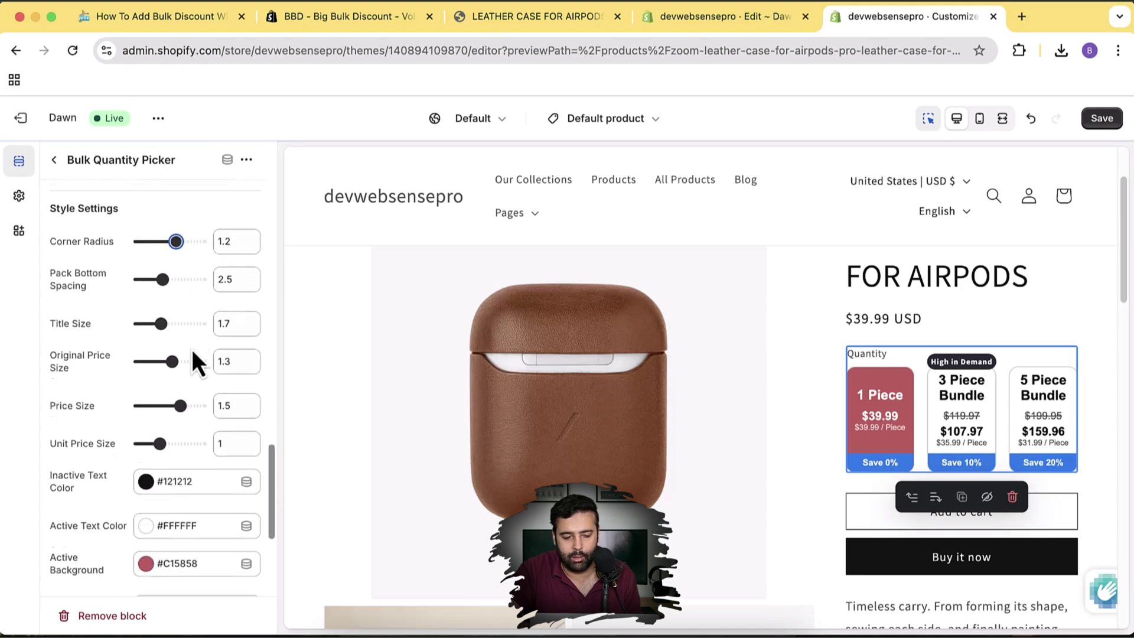
{"action": "scroll", "coordinate": [192, 349], "scroll_direction": "down", "scroll_amount": 2}
{"action": "scroll", "coordinate": [182, 291], "scroll_direction": "up", "scroll_amount": 3}
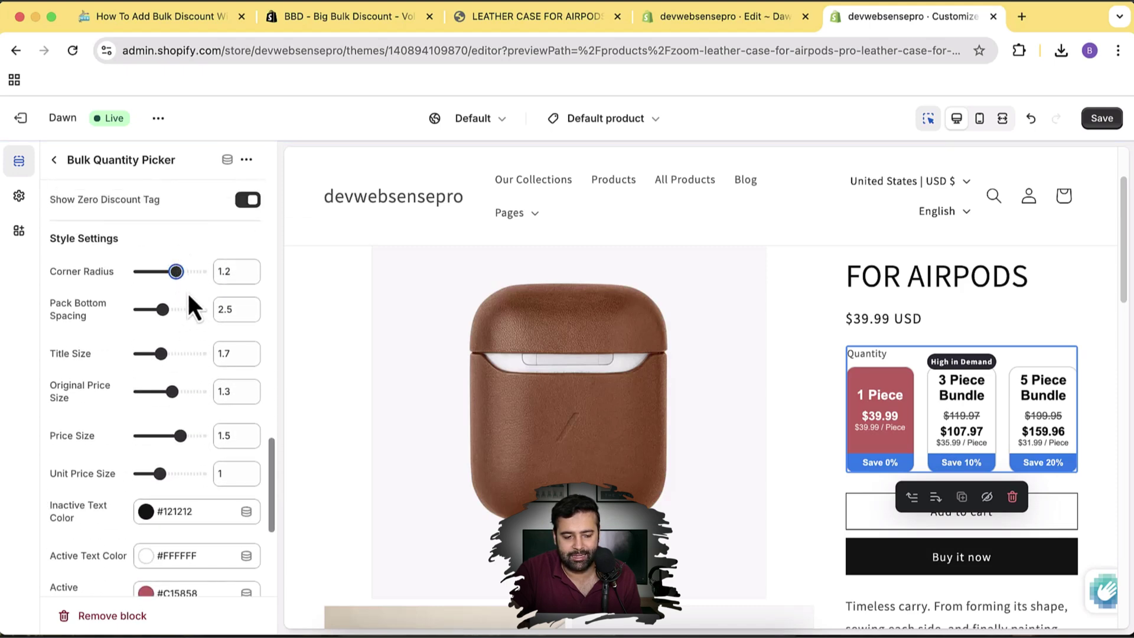
{"action": "scroll", "coordinate": [208, 375], "scroll_direction": "down", "scroll_amount": 5}
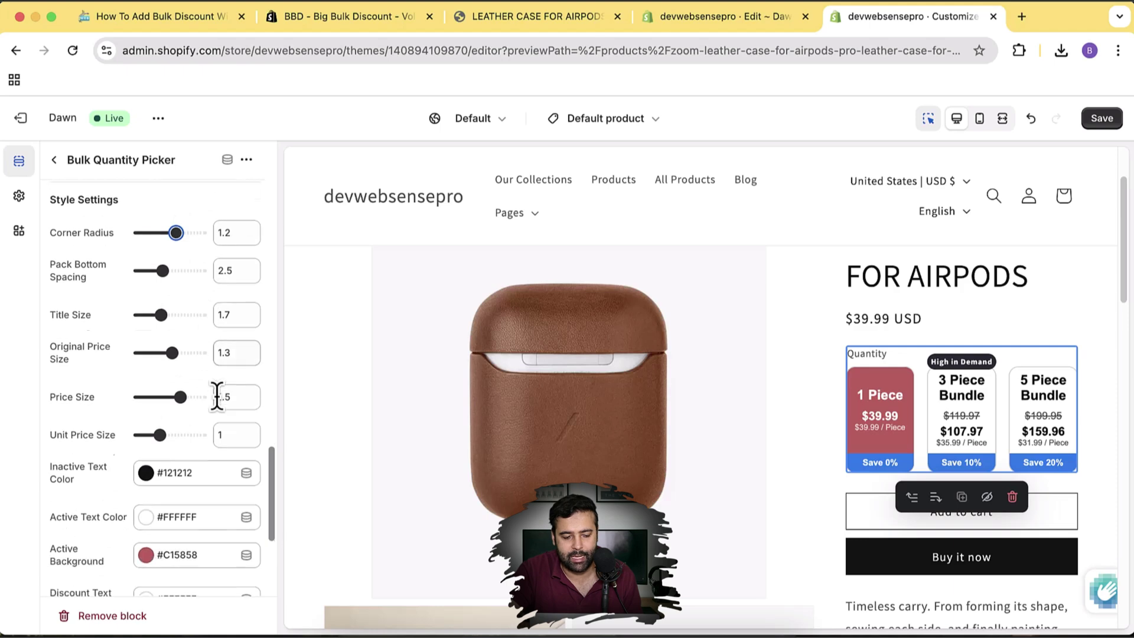
{"action": "scroll", "coordinate": [215, 393], "scroll_direction": "down", "scroll_amount": 5}
{"action": "scroll", "coordinate": [215, 392], "scroll_direction": "up", "scroll_amount": 15}
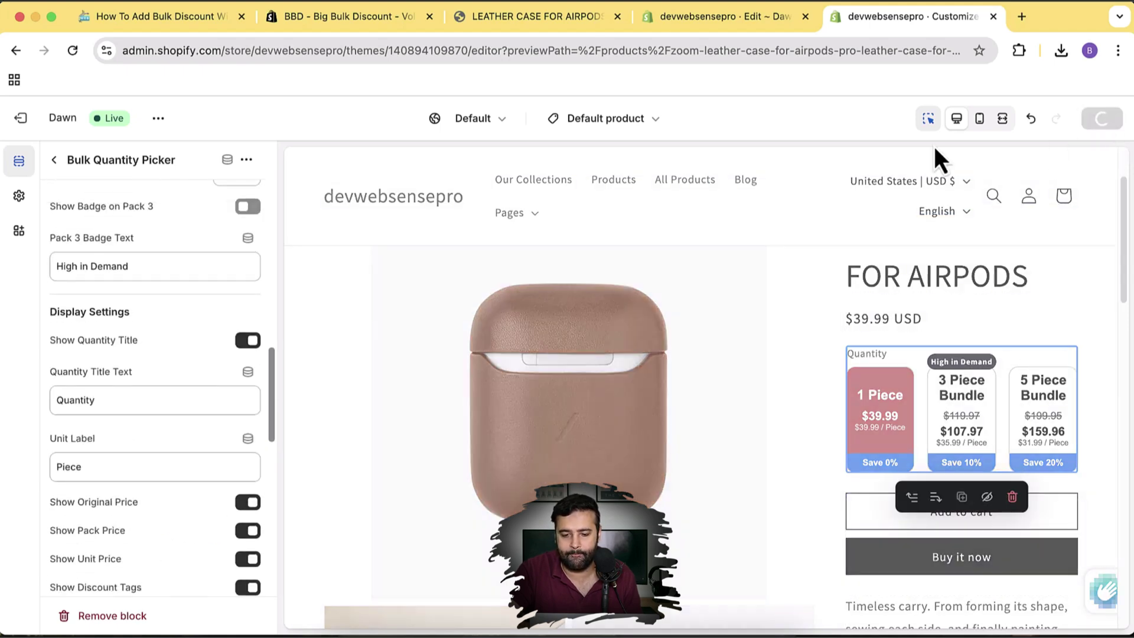
Reload the AirPods case product page in the storefront preview and inspect the title and pack cards of the quantity widget
{"action": "left_click", "coordinate": [536, 23]}
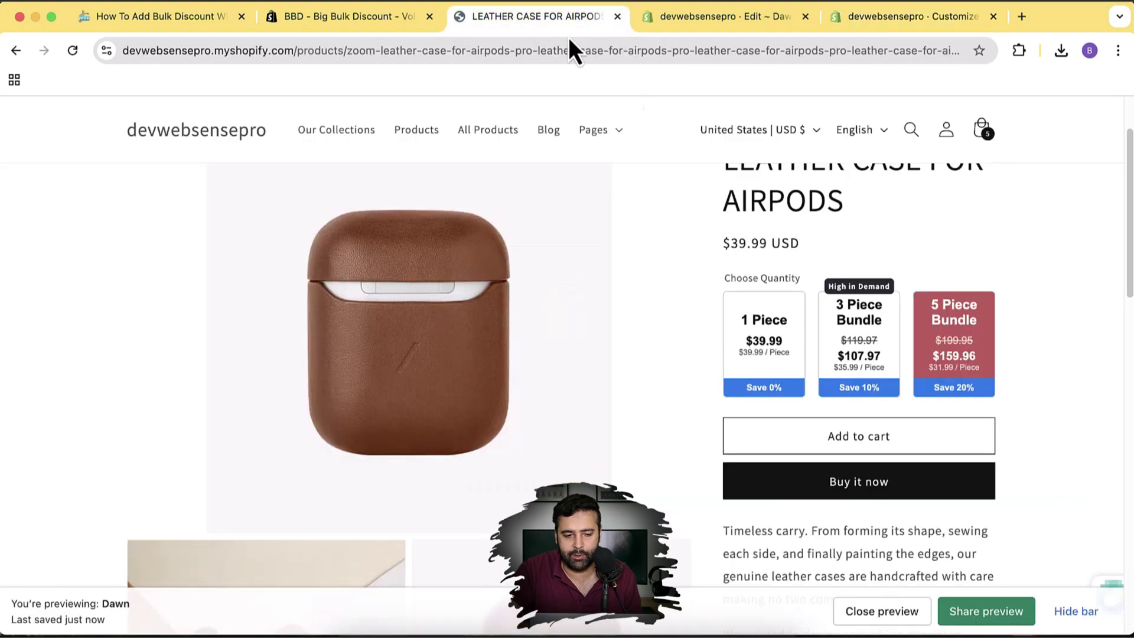
{"action": "left_click", "coordinate": [217, 150]}
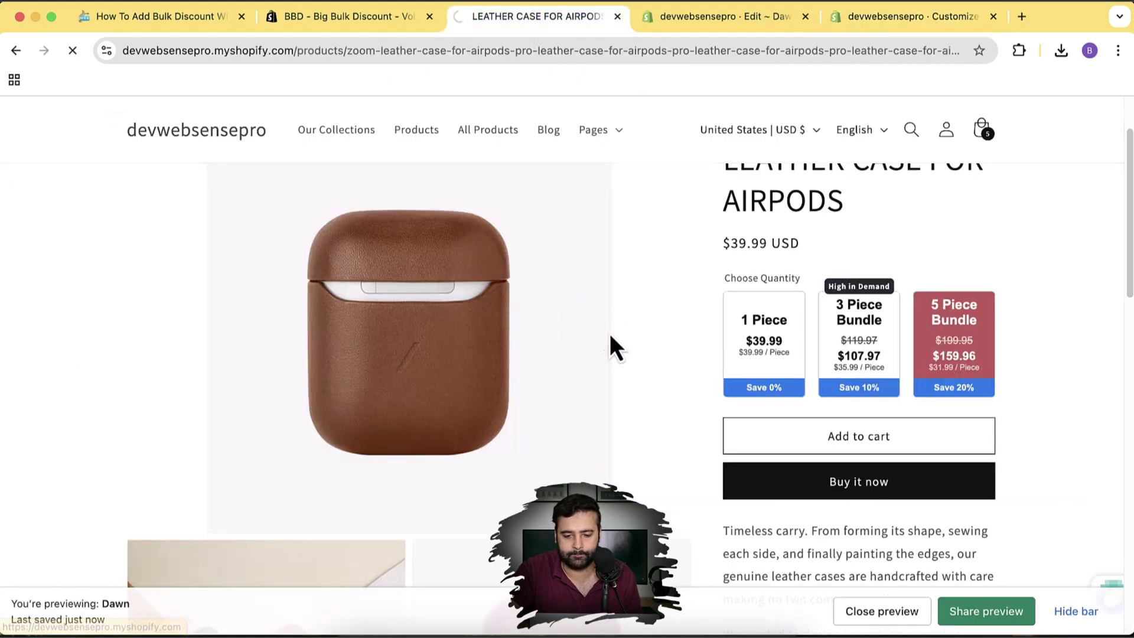
{"action": "scroll", "coordinate": [610, 335], "scroll_direction": "down", "scroll_amount": 7}
{"action": "scroll", "coordinate": [610, 334], "scroll_direction": "down", "scroll_amount": 5}
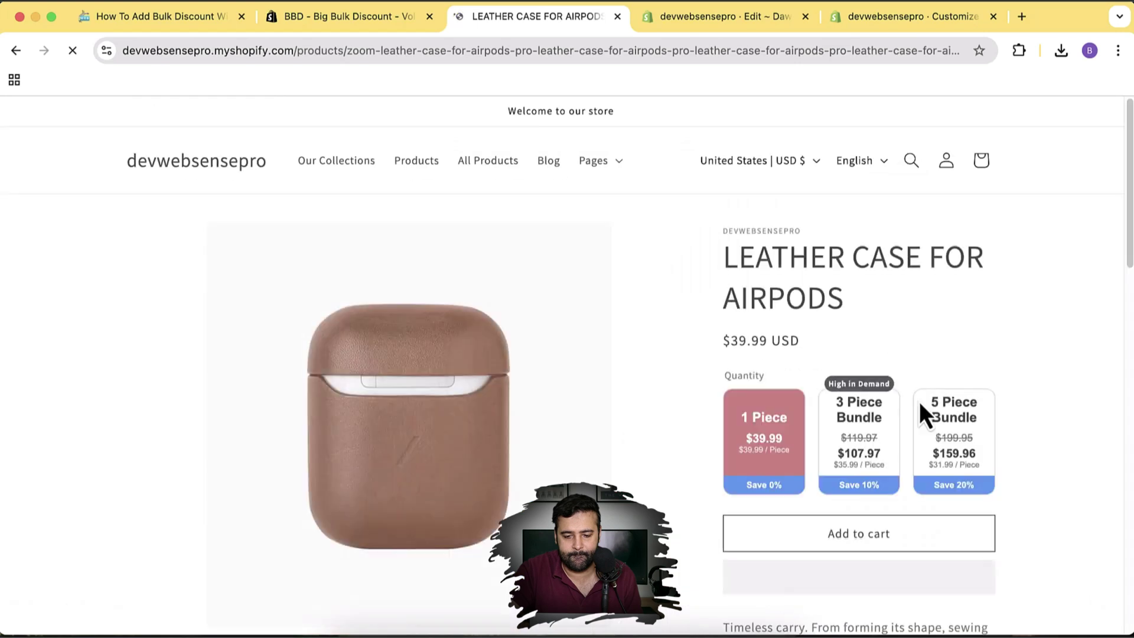
{"action": "scroll", "coordinate": [1033, 313], "scroll_direction": "down", "scroll_amount": 2}
{"action": "scroll", "coordinate": [1040, 327], "scroll_direction": "up", "scroll_amount": 2}
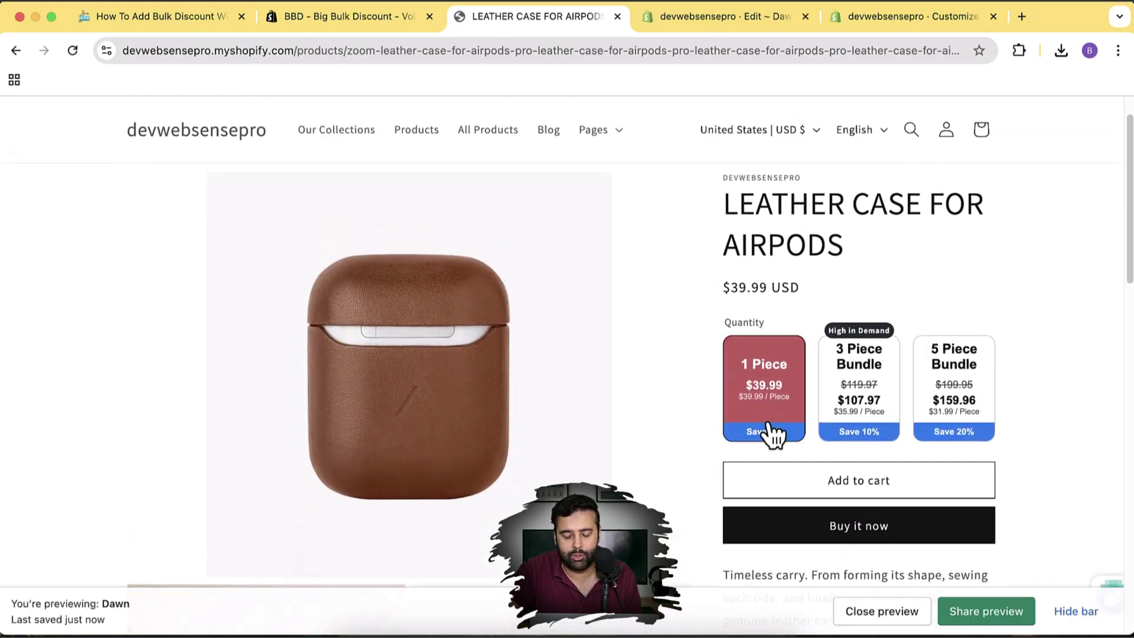
{"action": "left_click", "coordinate": [841, 398]}
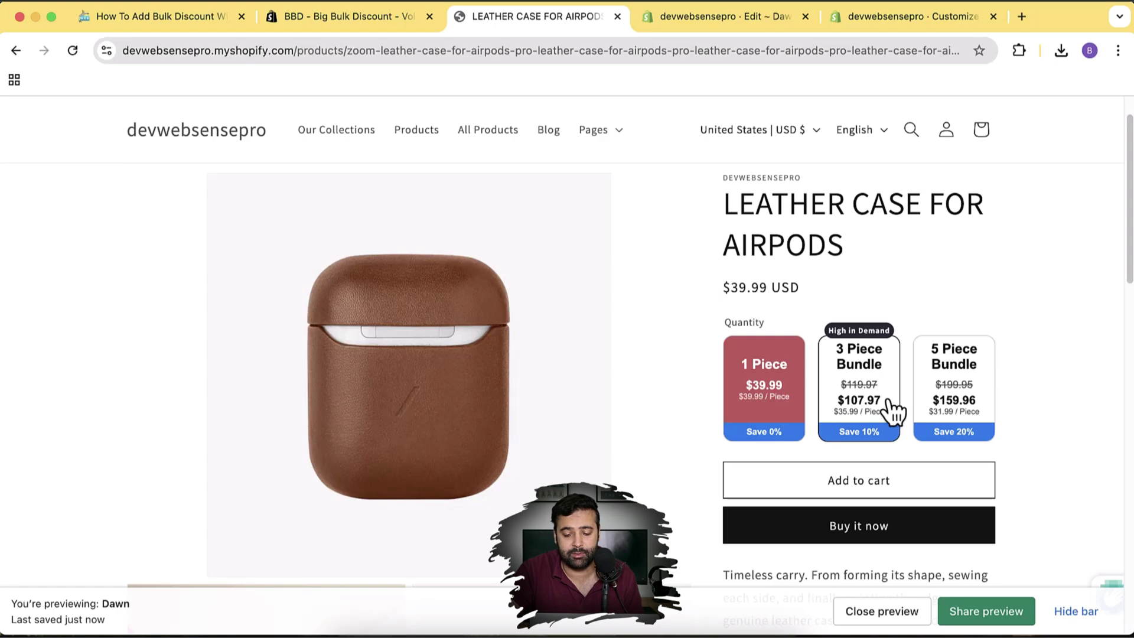
{"action": "left_click", "coordinate": [940, 392]}
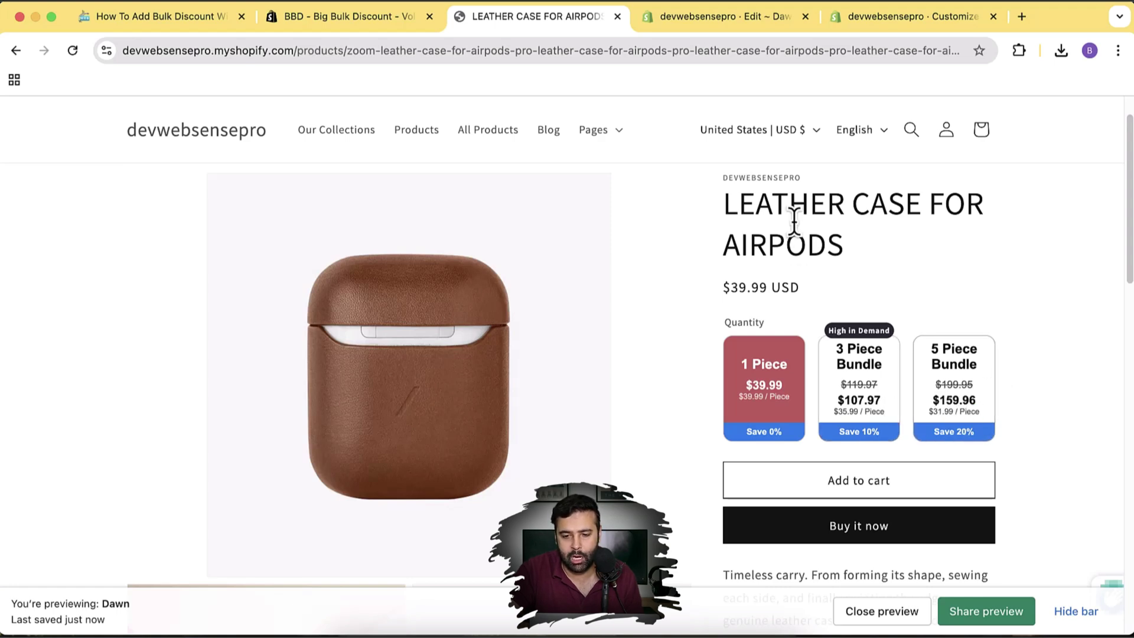
Switch to the Dawn code editor and exit it to the store's Themes page
{"action": "left_click", "coordinate": [787, 26]}
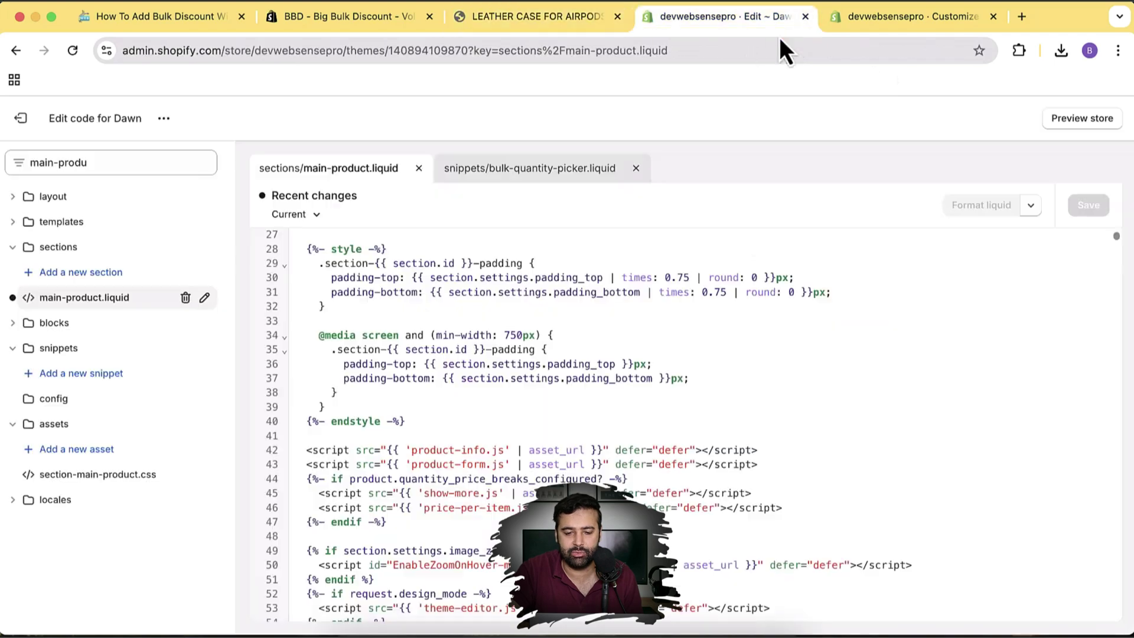
{"action": "left_click", "coordinate": [21, 117]}
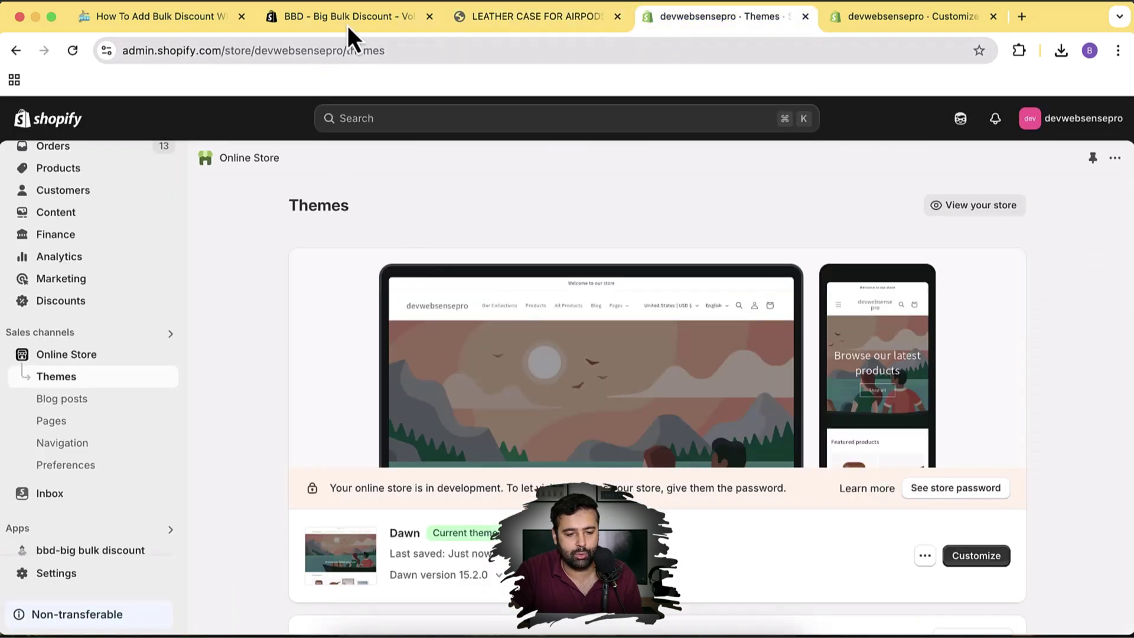
Check the BBD - Big Bulk Discount app listing, and open the bbd-big bulk discount app in the store admin to read its overview
{"action": "left_click", "coordinate": [349, 23]}
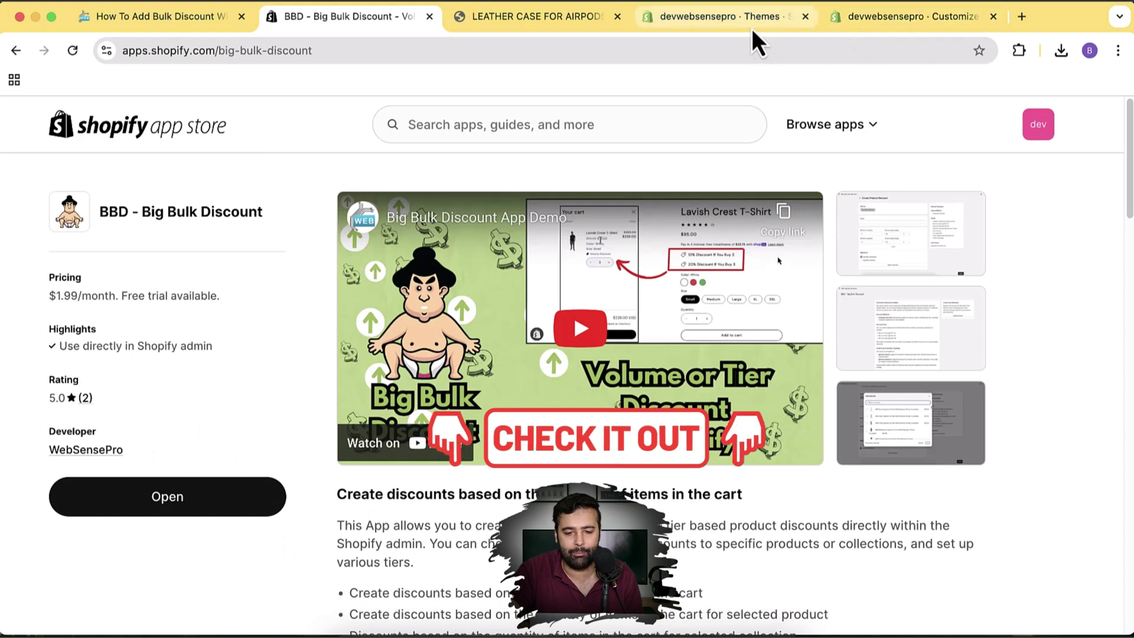
{"action": "left_click", "coordinate": [902, 20]}
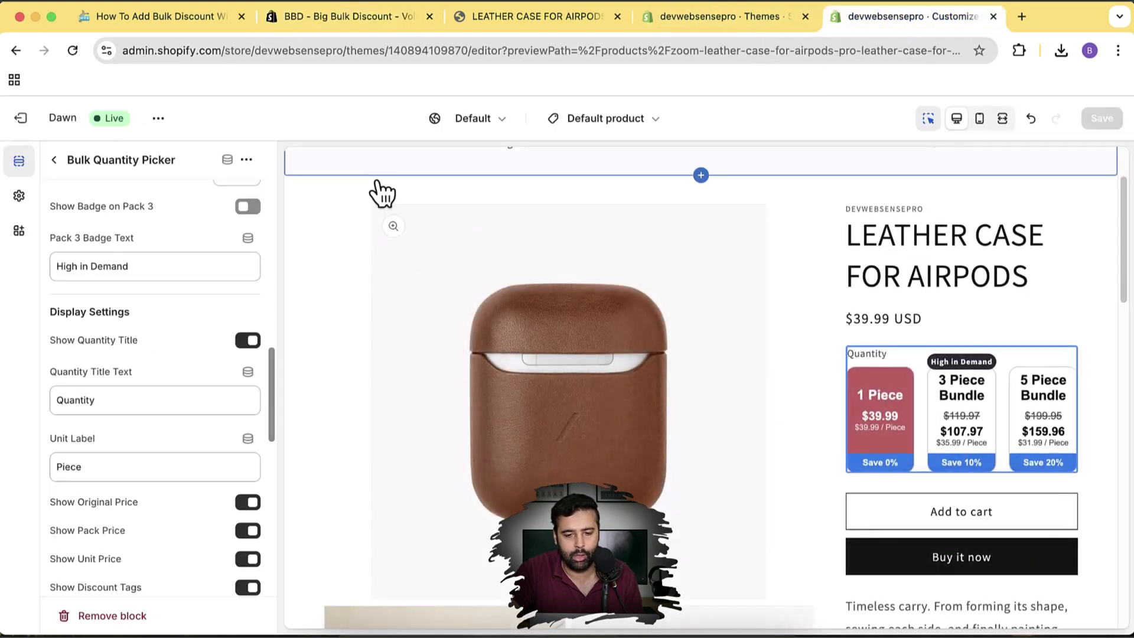
{"action": "left_click", "coordinate": [704, 24]}
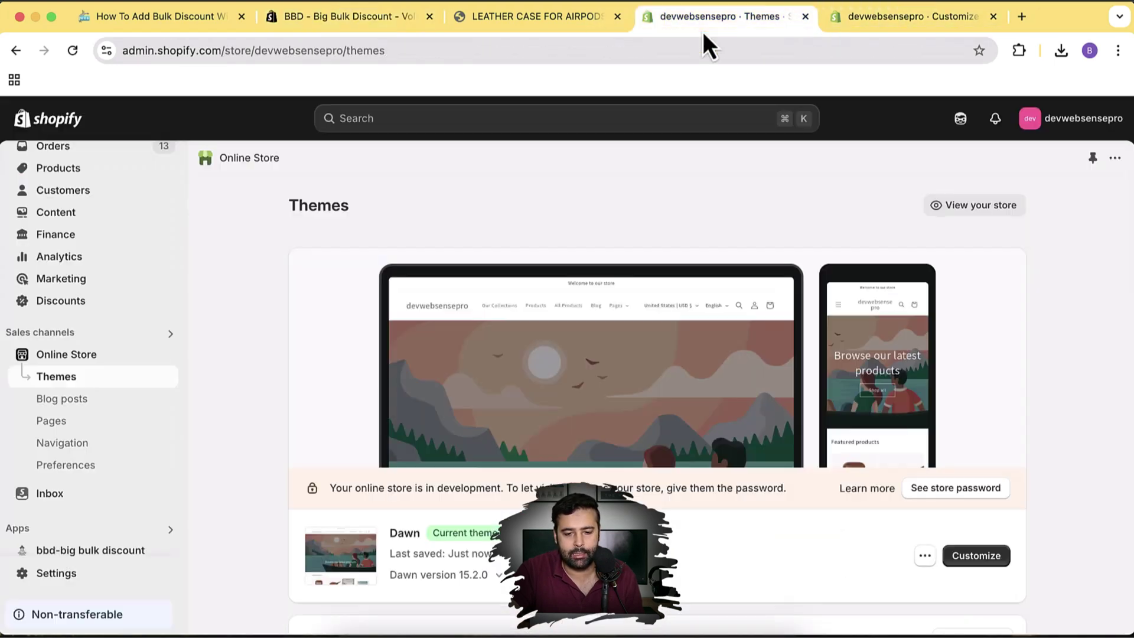
{"action": "left_click", "coordinate": [129, 554]}
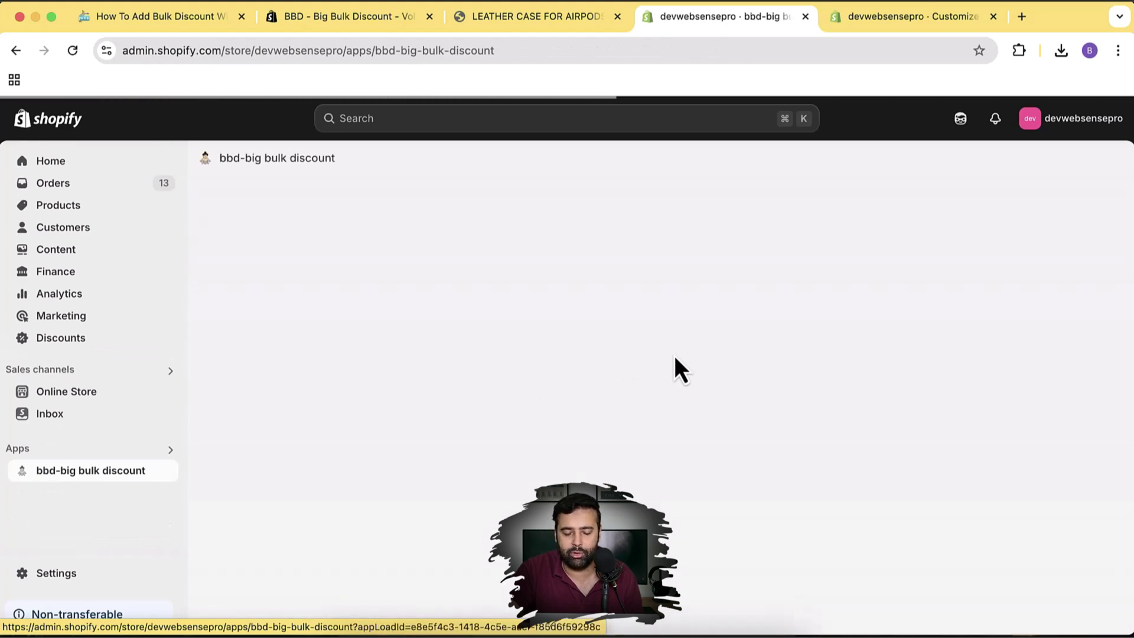
{"action": "scroll", "coordinate": [767, 266], "scroll_direction": "down", "scroll_amount": 1}
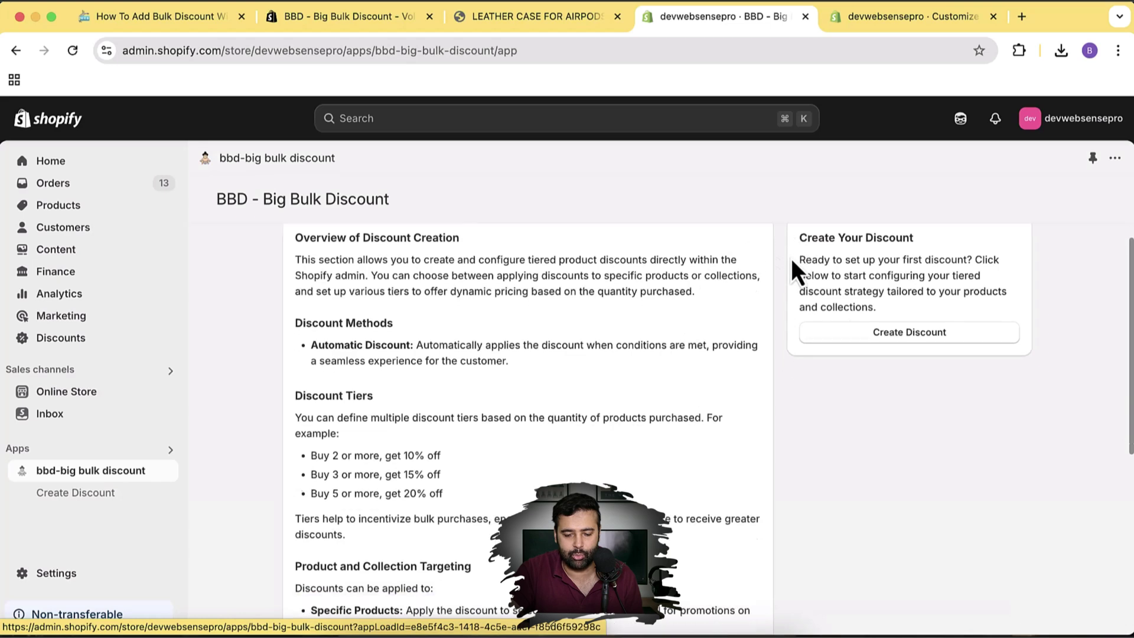
{"action": "scroll", "coordinate": [792, 260], "scroll_direction": "down", "scroll_amount": 5}
{"action": "scroll", "coordinate": [791, 259], "scroll_direction": "up", "scroll_amount": 6}
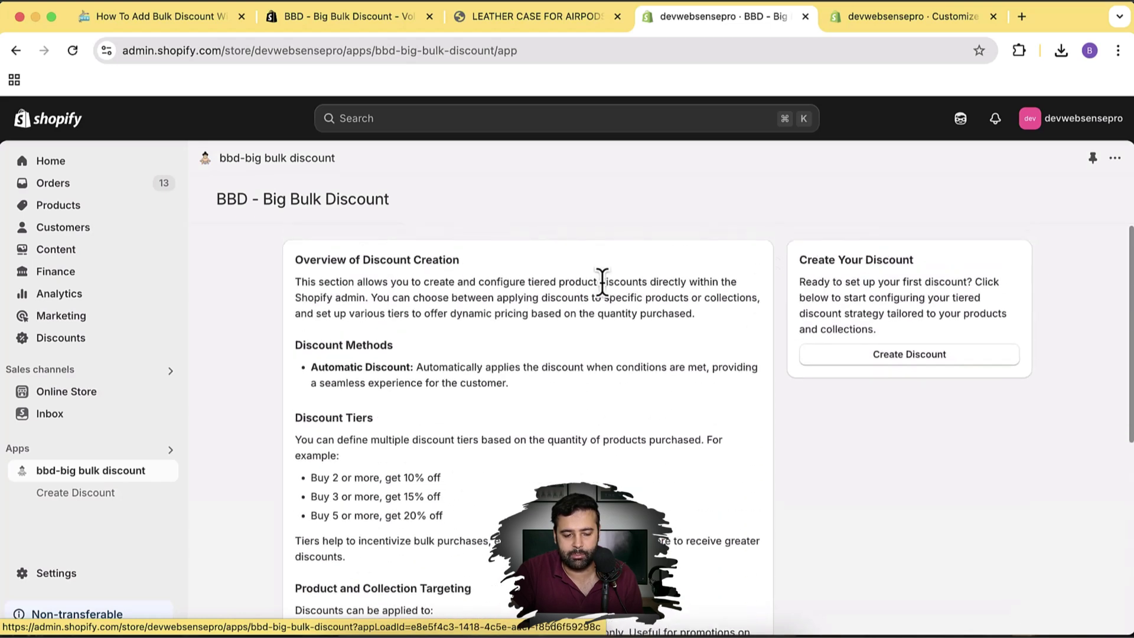
Open the app's form for creating a product discount and look over its fields
{"action": "left_click", "coordinate": [99, 496]}
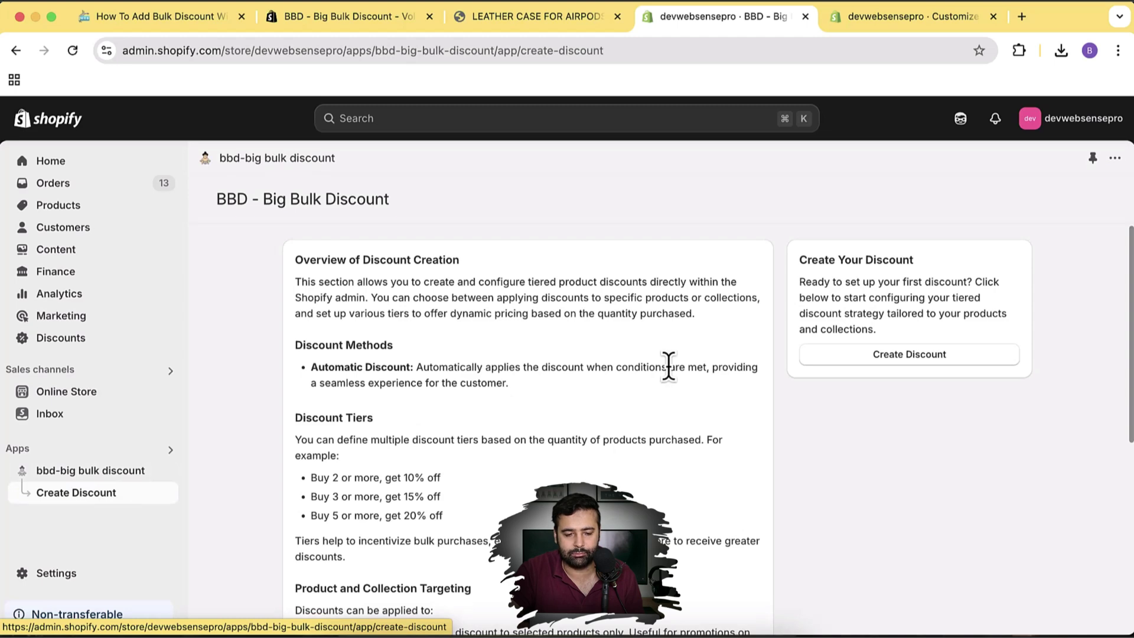
{"action": "scroll", "coordinate": [739, 325], "scroll_direction": "down", "scroll_amount": 4}
{"action": "scroll", "coordinate": [815, 278], "scroll_direction": "up", "scroll_amount": 4}
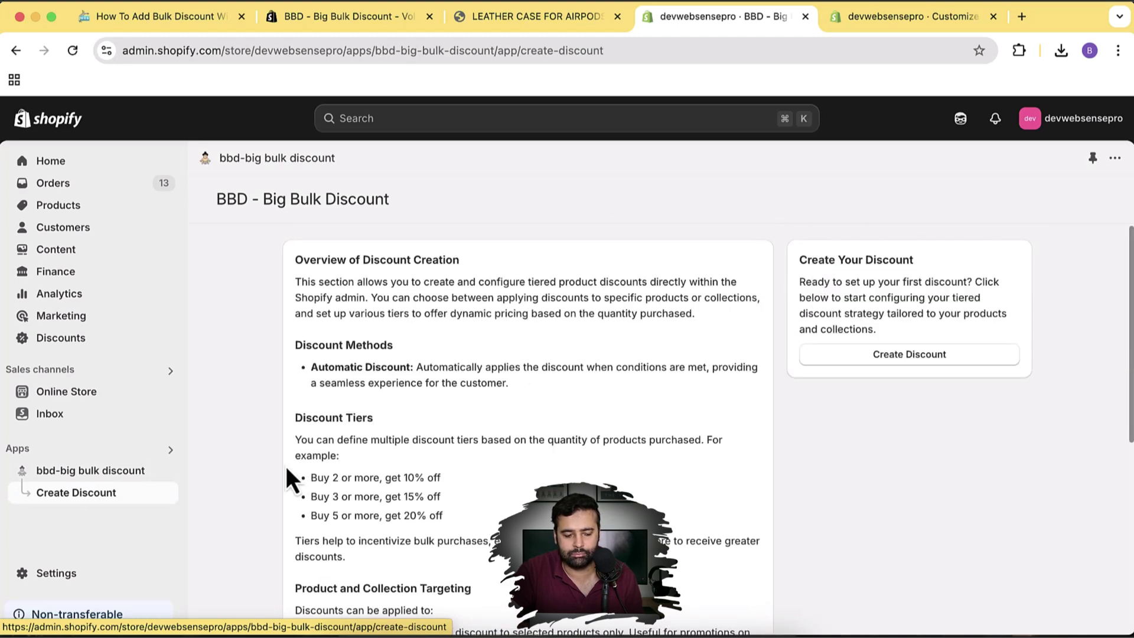
{"action": "left_click", "coordinate": [90, 496]}
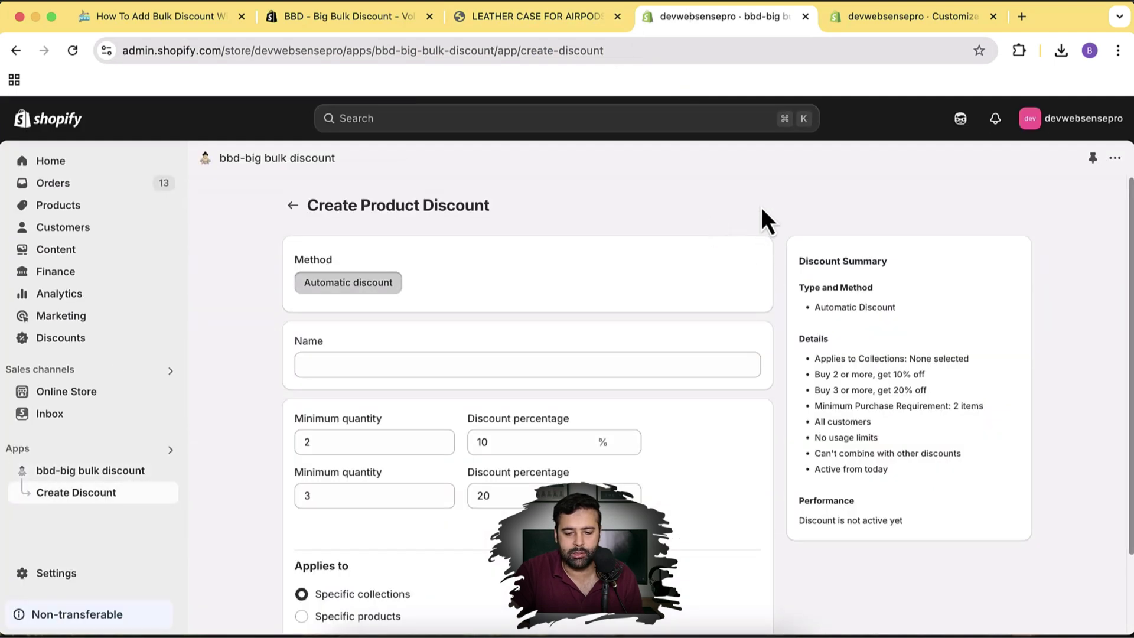
{"action": "scroll", "coordinate": [779, 206], "scroll_direction": "down", "scroll_amount": 3}
{"action": "scroll", "coordinate": [774, 201], "scroll_direction": "up", "scroll_amount": 3}
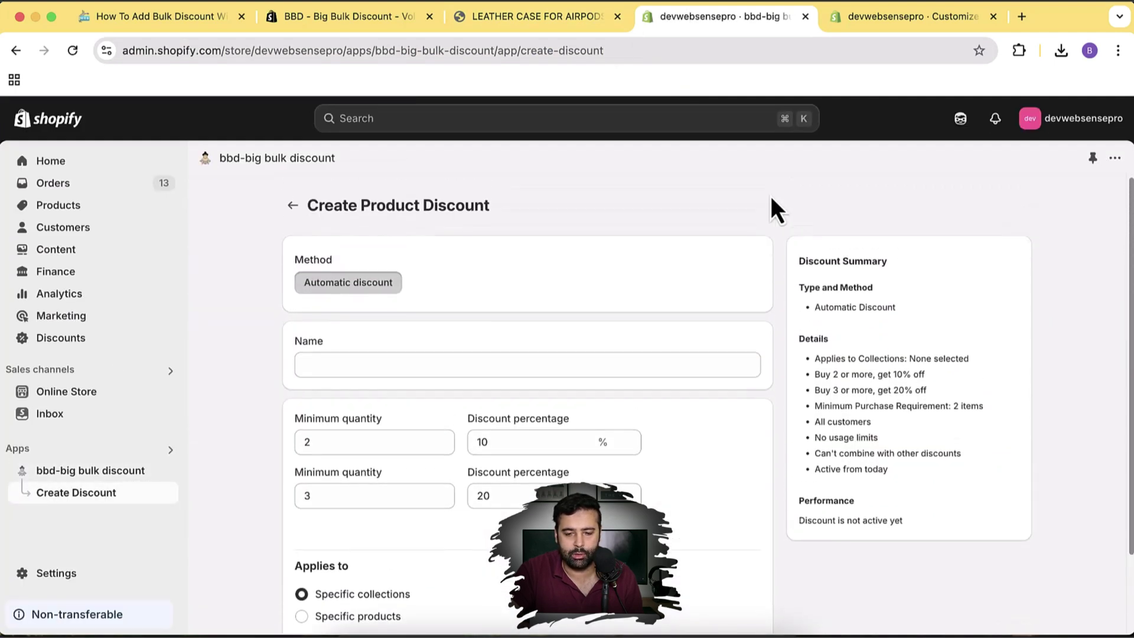
Check the AirPods case product page and name the new discount "leather case discount"
{"action": "left_click", "coordinate": [565, 18]}
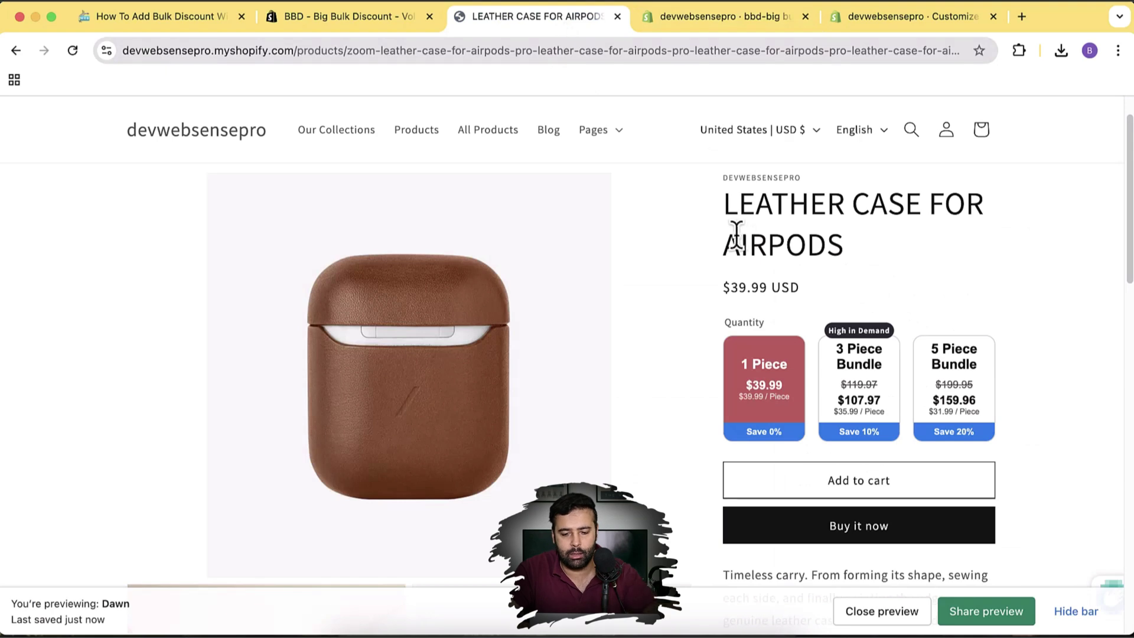
{"action": "left_click", "coordinate": [654, 19]}
{"action": "left_click", "coordinate": [508, 368]}
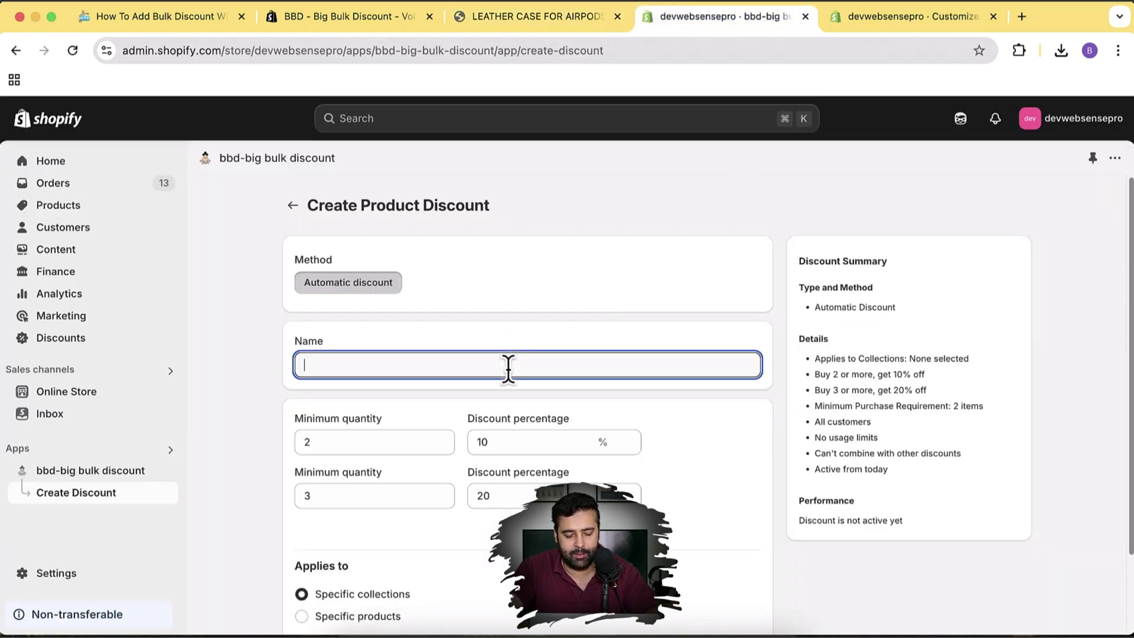
{"action": "type", "text": "leather case discount"}
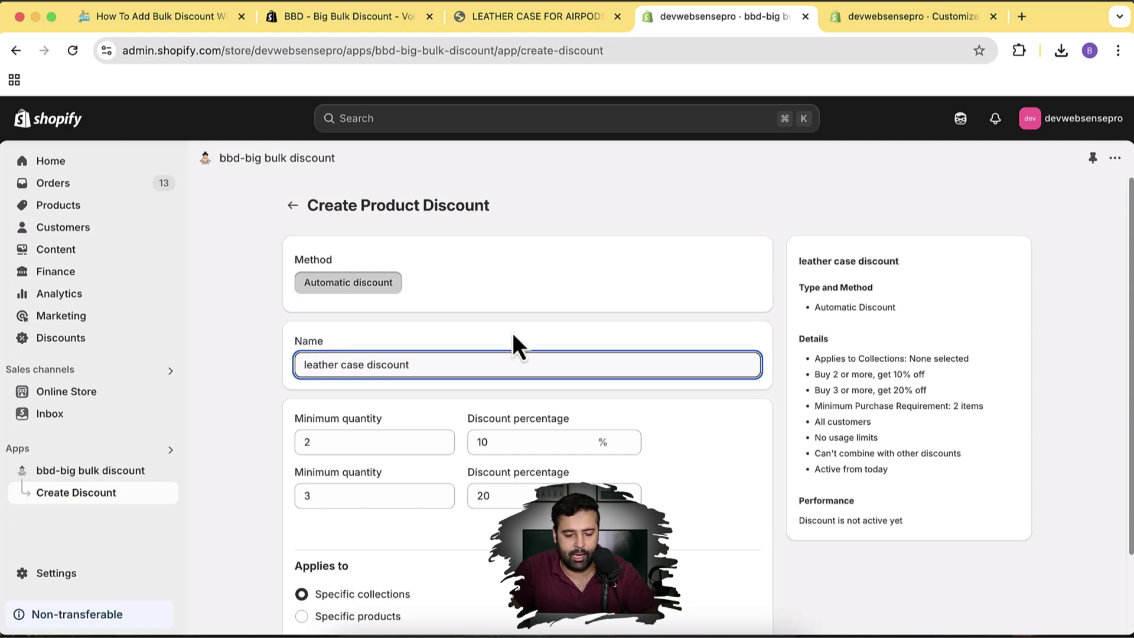
Set the minimum quantity to 3 for the 10% discount tier and to 5 for the 20% tier
{"action": "scroll", "coordinate": [518, 347], "scroll_direction": "down", "scroll_amount": 2}
{"action": "left_click", "coordinate": [359, 385]}
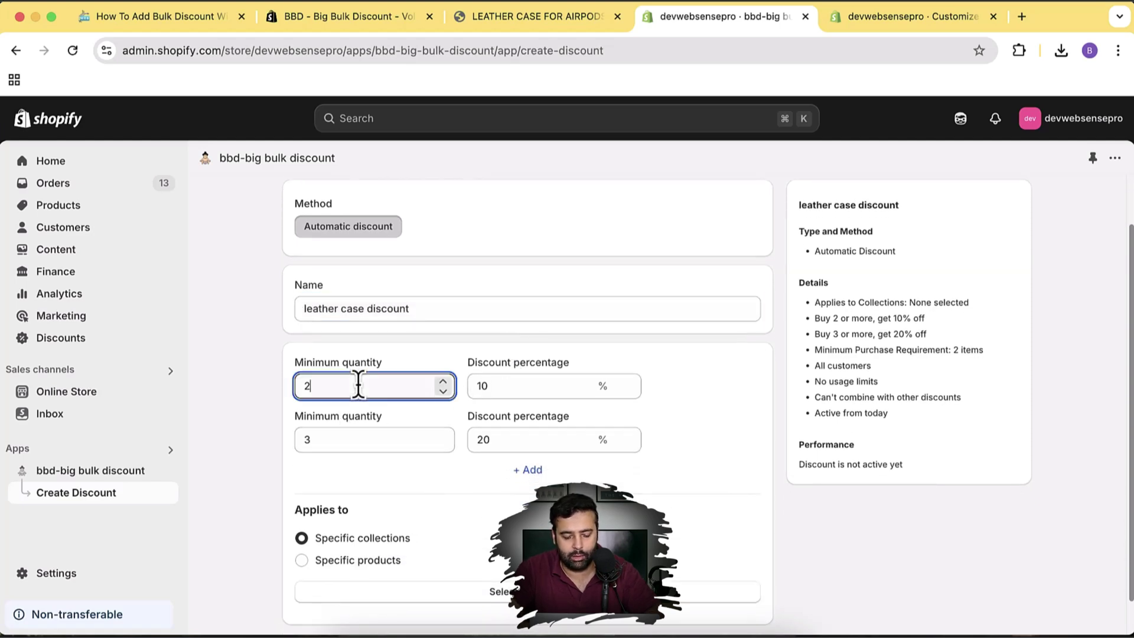
{"action": "key", "text": "BackSpace"}
{"action": "type", "text": "3"}
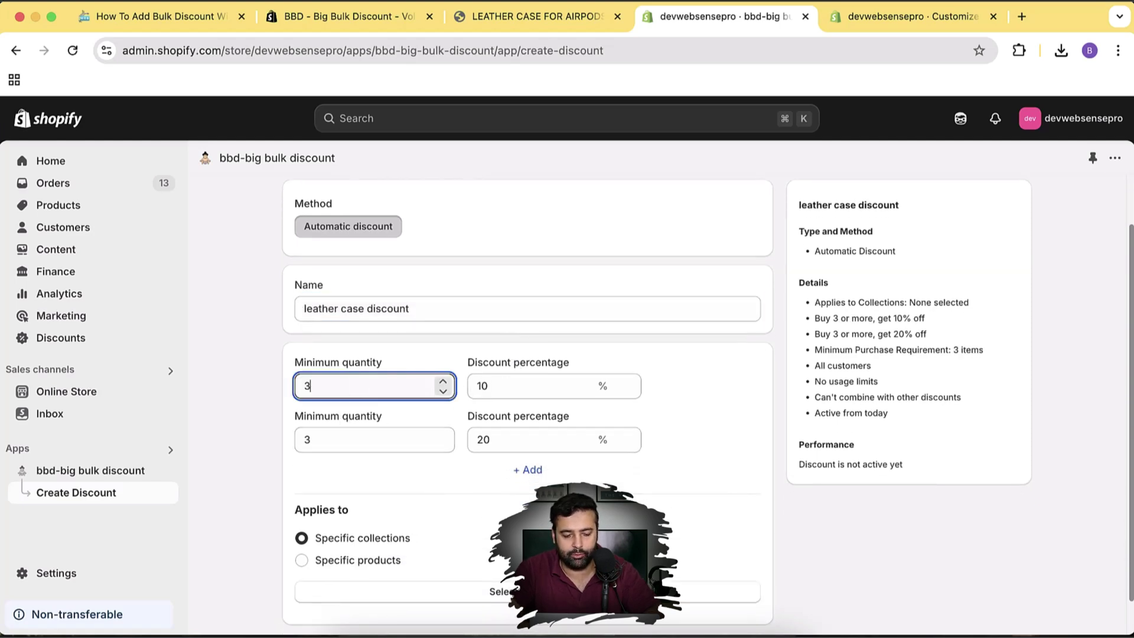
{"action": "double_click", "coordinate": [360, 430]}
{"action": "type", "text": "5"}
{"action": "left_click", "coordinate": [496, 441]}
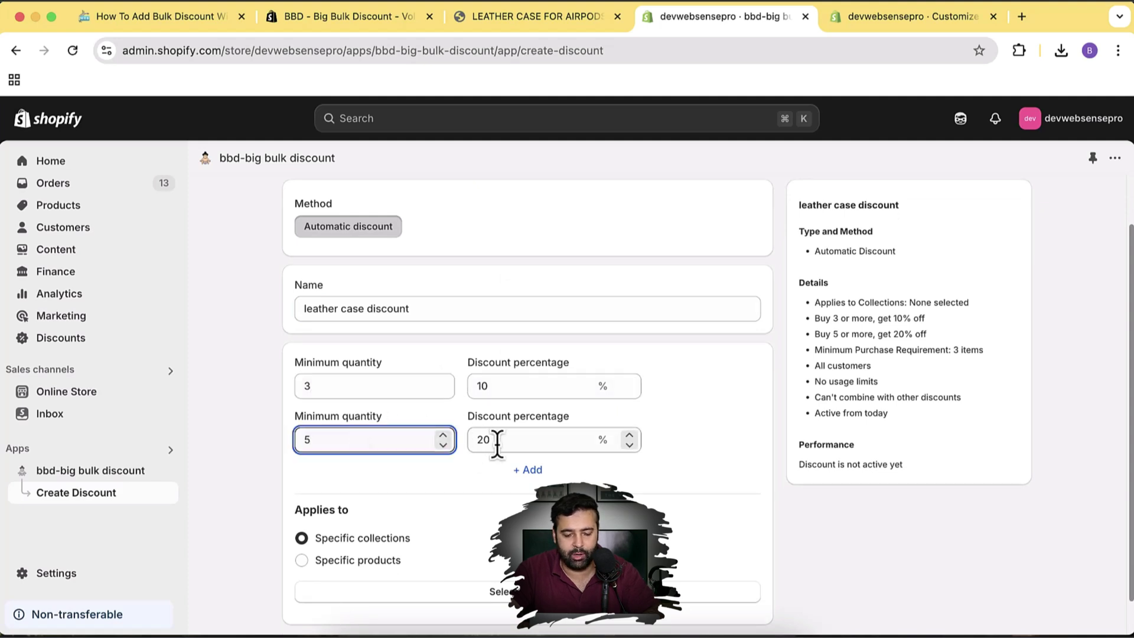
Apply the discount to specific products, add LEATHER CASE FOR AIRPODS, and review the form
{"action": "scroll", "coordinate": [749, 366], "scroll_direction": "down", "scroll_amount": 1}
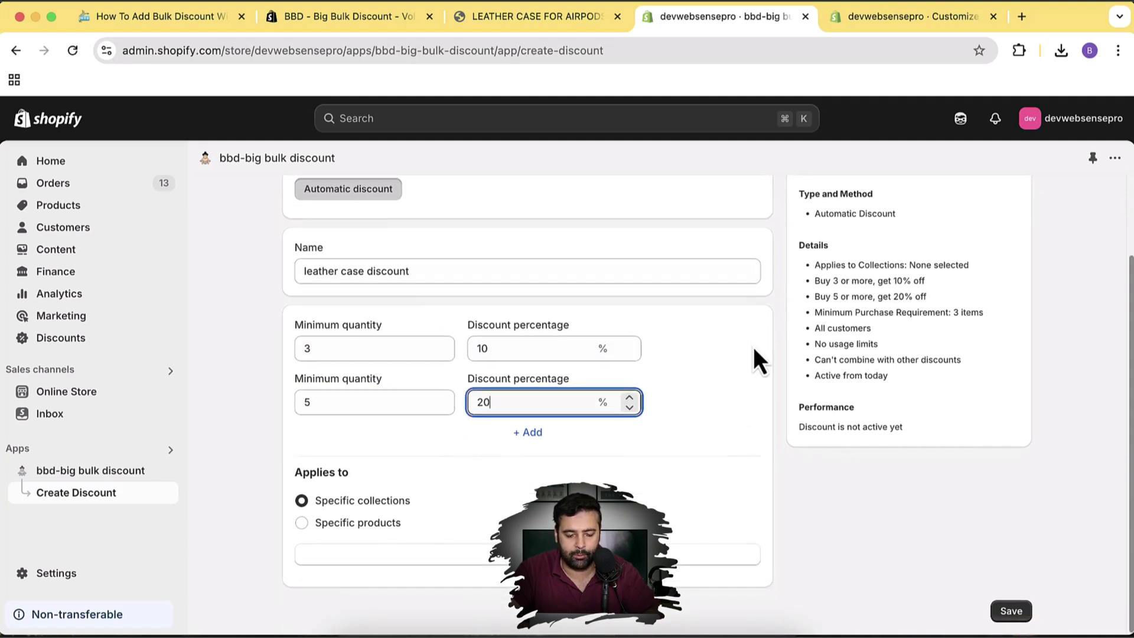
{"action": "left_click", "coordinate": [376, 528]}
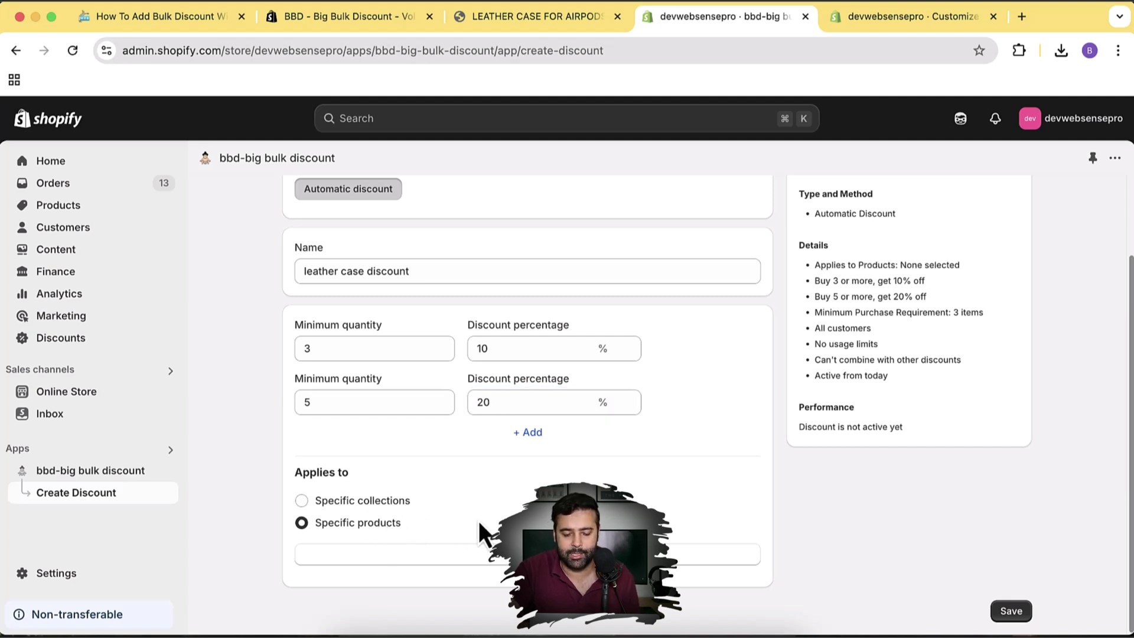
{"action": "left_click", "coordinate": [480, 553]}
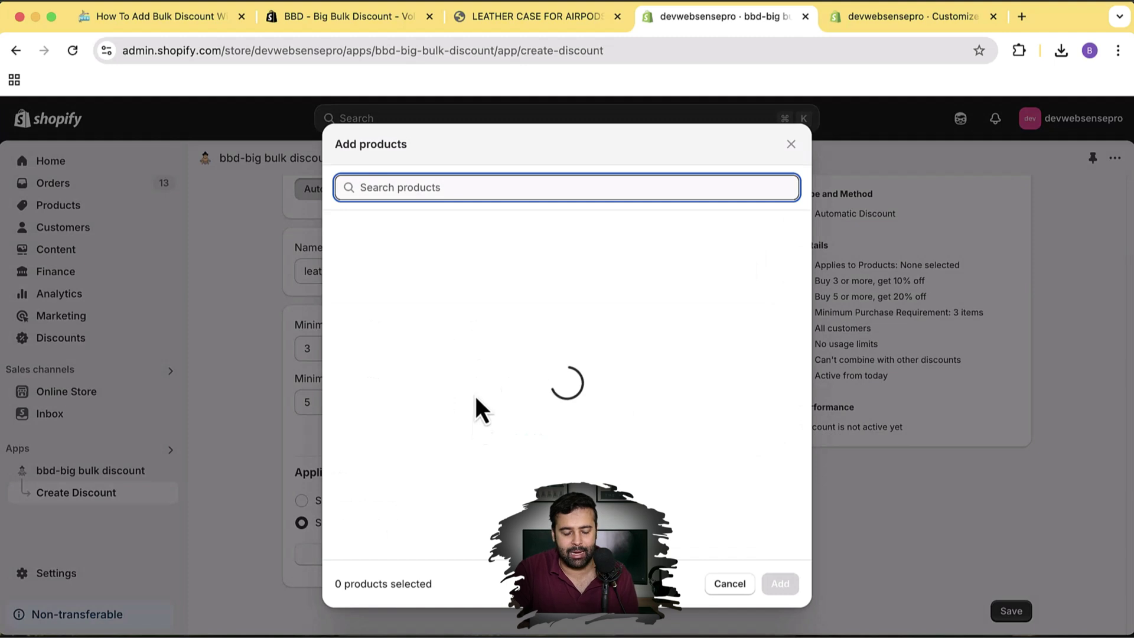
{"action": "scroll", "coordinate": [591, 286], "scroll_direction": "down", "scroll_amount": 4}
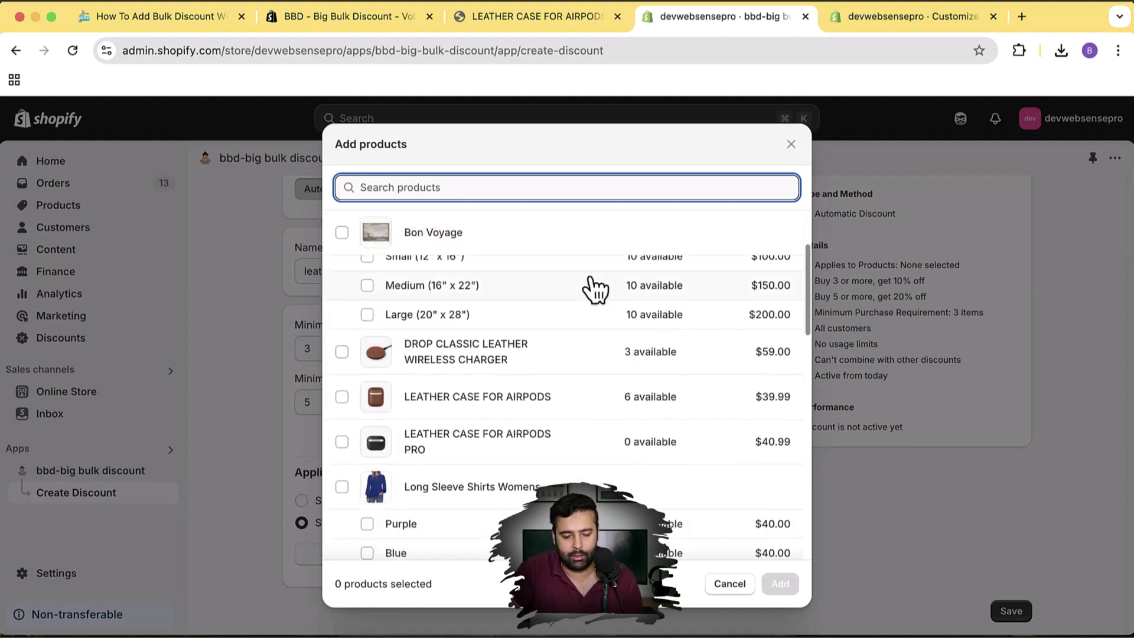
{"action": "scroll", "coordinate": [595, 289], "scroll_direction": "down", "scroll_amount": 1}
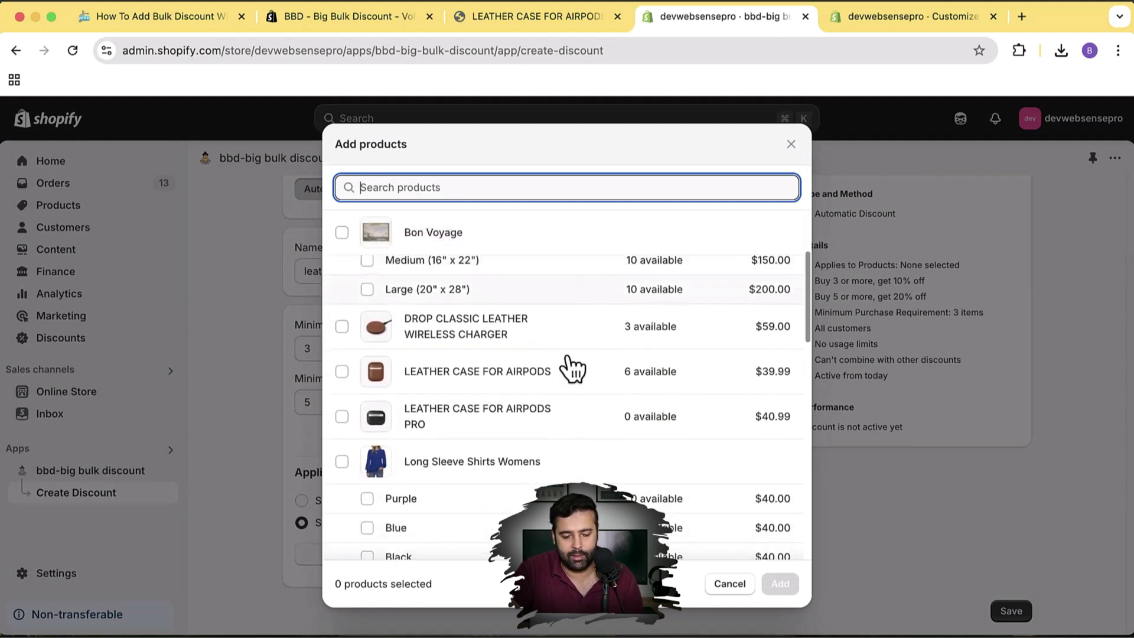
{"action": "left_click", "coordinate": [342, 371]}
{"action": "left_click", "coordinate": [779, 586]}
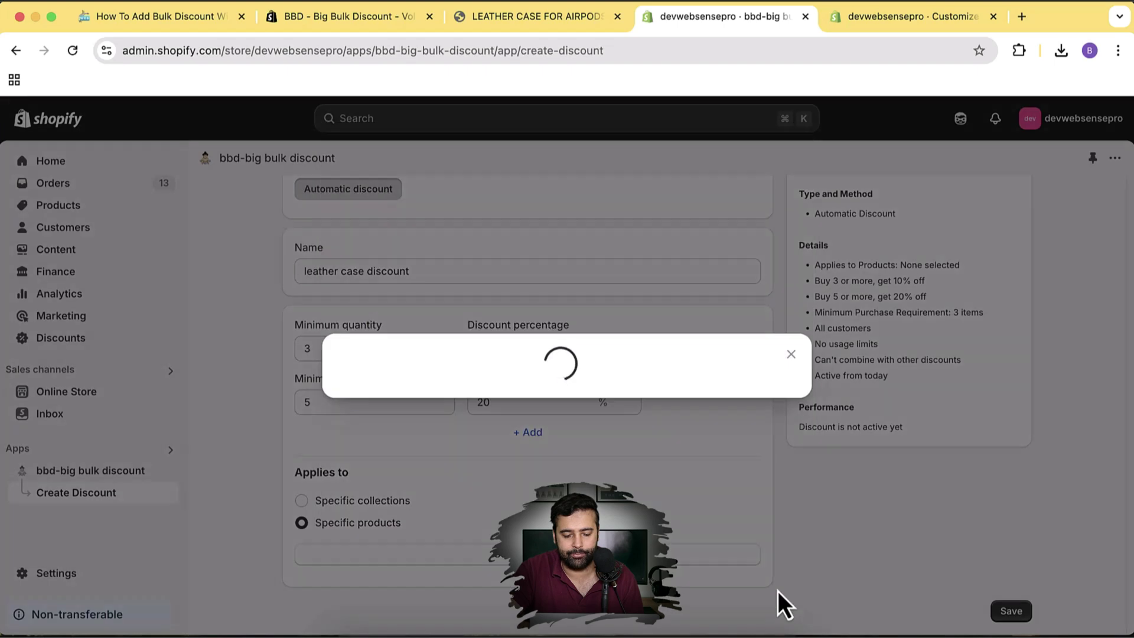
{"action": "scroll", "coordinate": [516, 506], "scroll_direction": "down", "scroll_amount": 2}
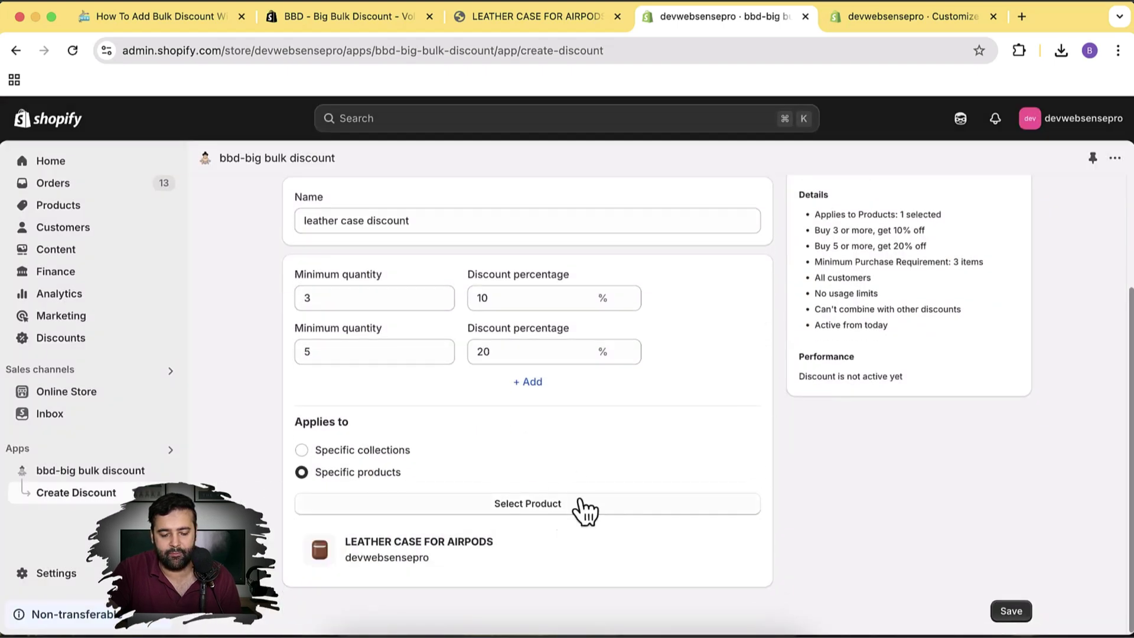
{"action": "scroll", "coordinate": [772, 456], "scroll_direction": "up", "scroll_amount": 3}
{"action": "scroll", "coordinate": [772, 455], "scroll_direction": "down", "scroll_amount": 3}
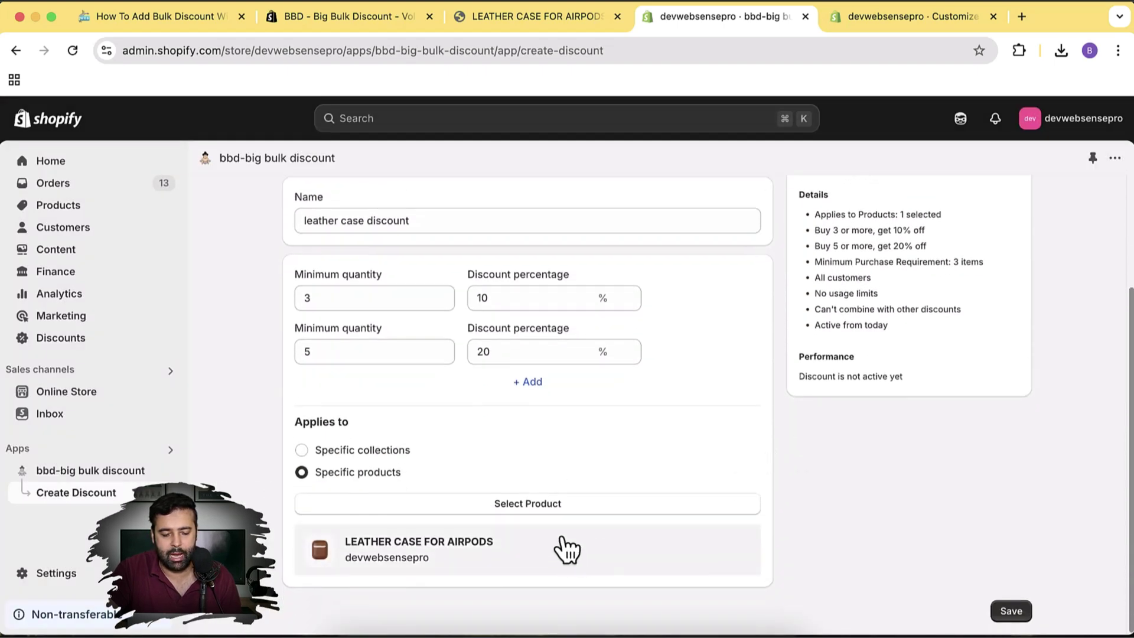
Look at the product selection again without changing it, and save the new discount
{"action": "left_click", "coordinate": [612, 513]}
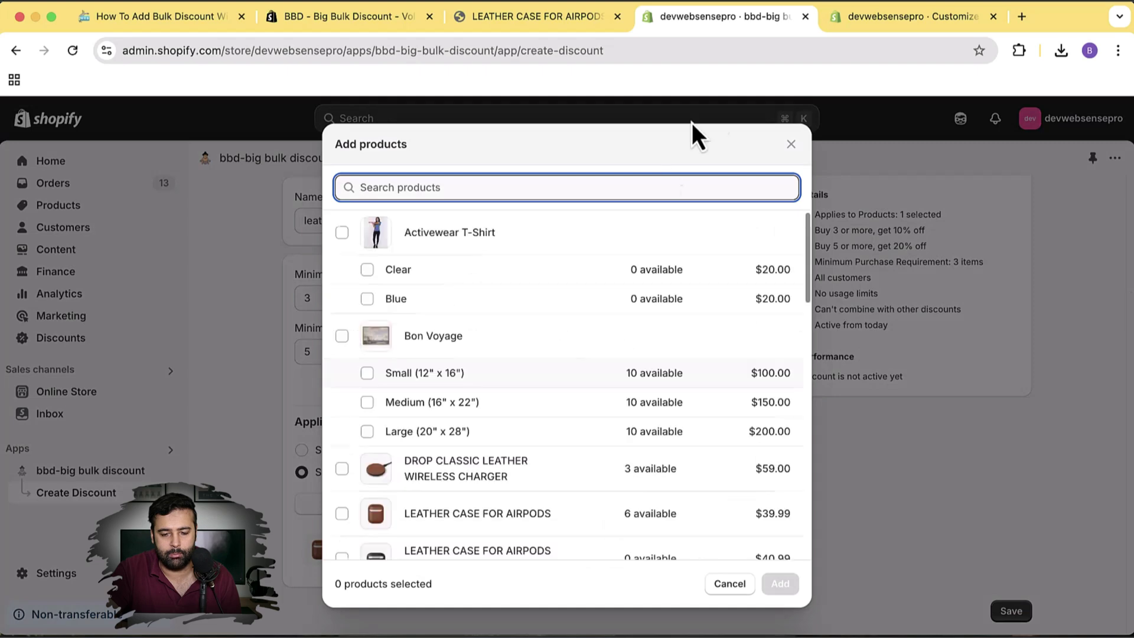
{"action": "left_click", "coordinate": [793, 146]}
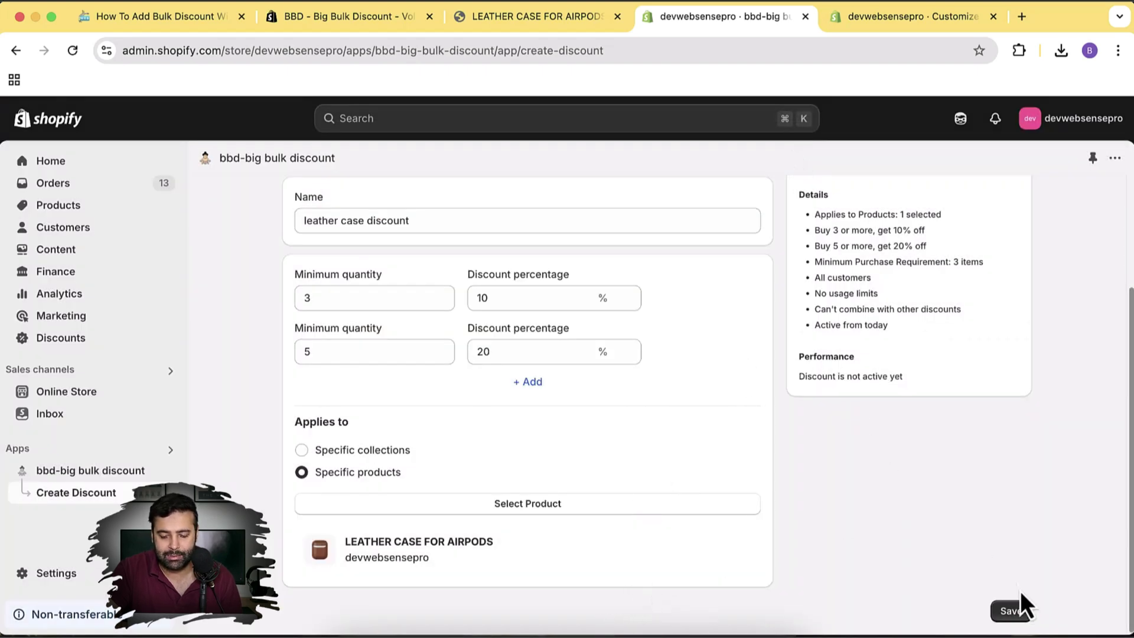
{"action": "left_click", "coordinate": [1020, 611]}
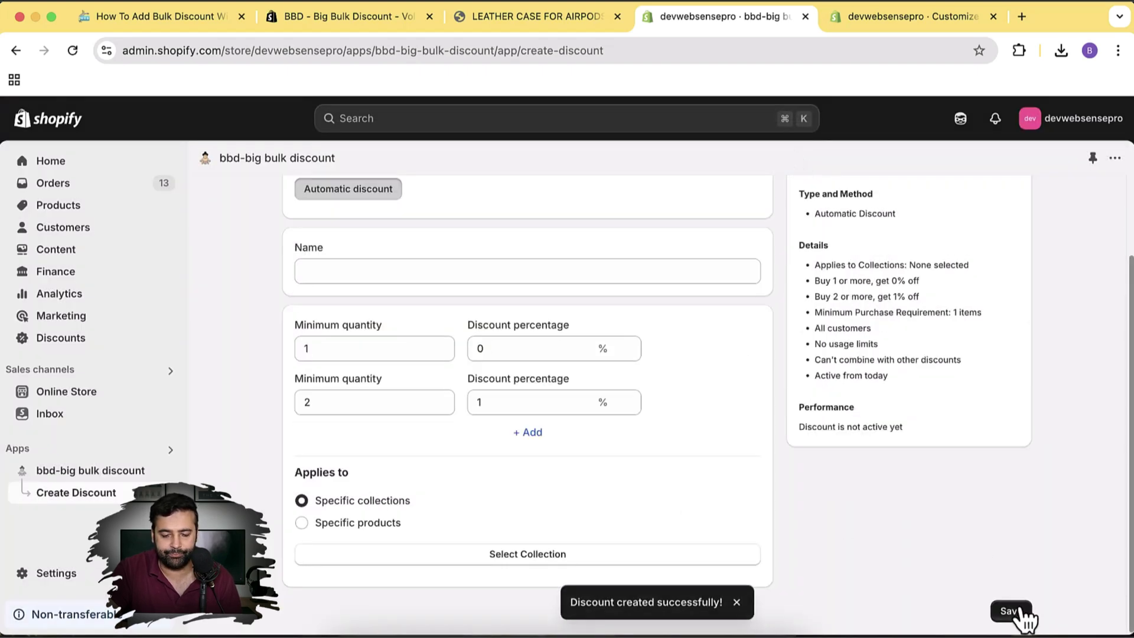
{"action": "triple_click", "coordinate": [622, 602]}
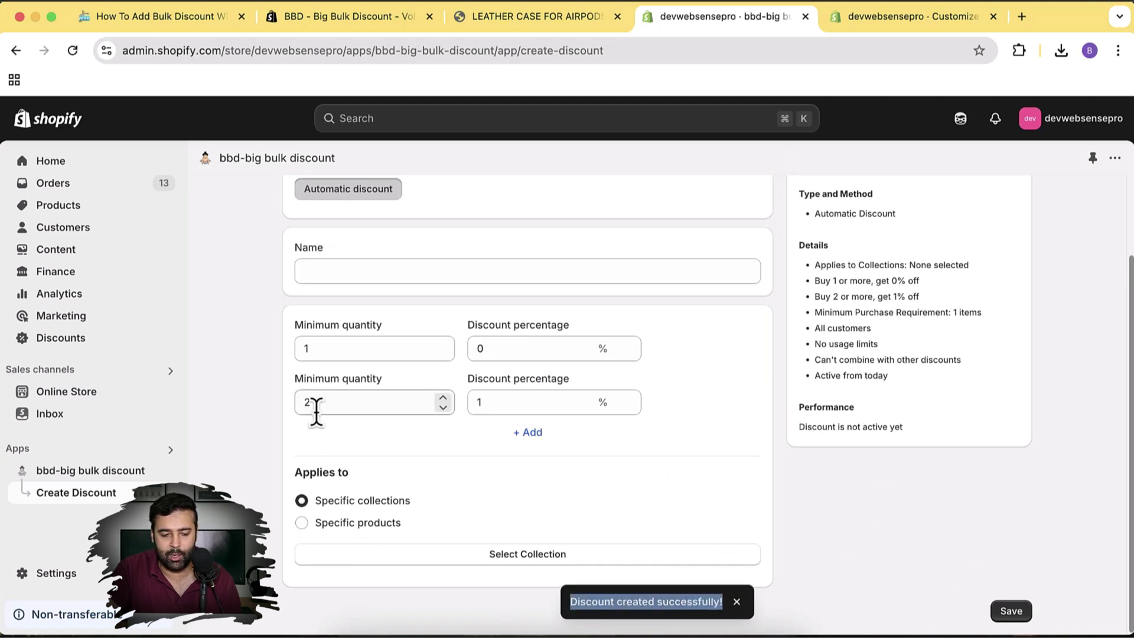
Open the leather case discount from the store's Discounts list and review its tiers and assigned product
{"action": "left_click", "coordinate": [118, 340]}
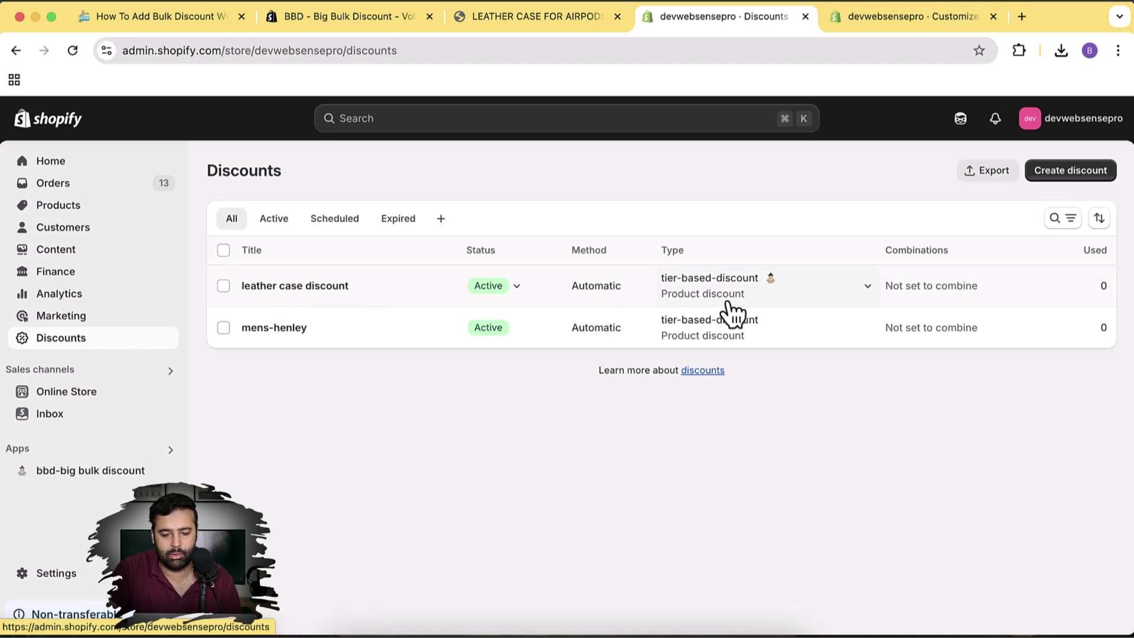
{"action": "left_click", "coordinate": [345, 288]}
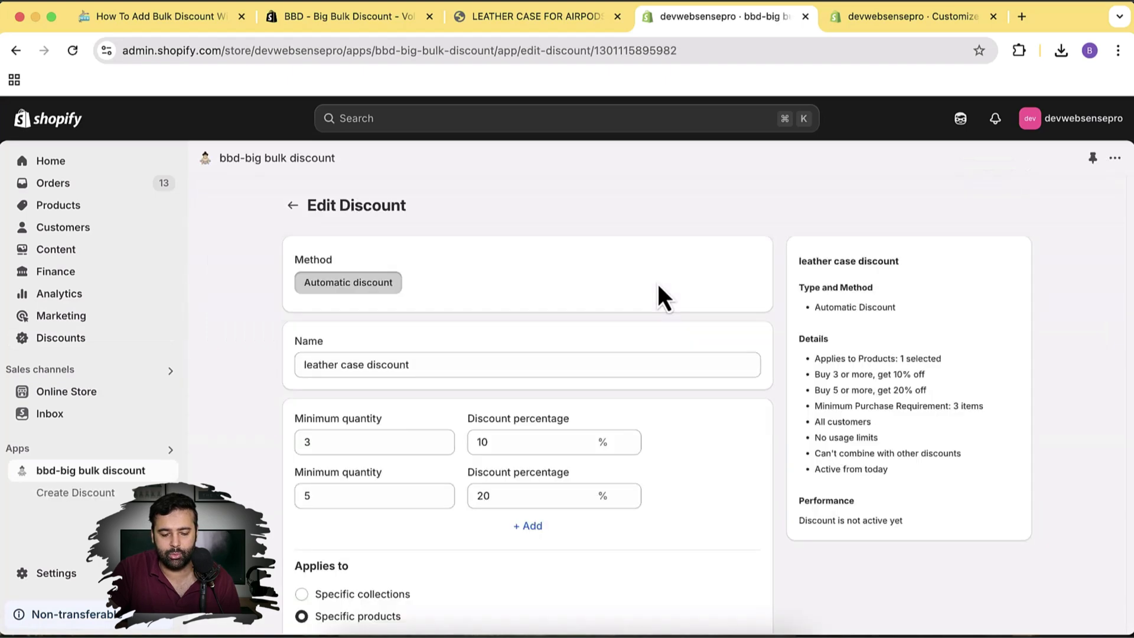
{"action": "scroll", "coordinate": [718, 281], "scroll_direction": "down", "scroll_amount": 3}
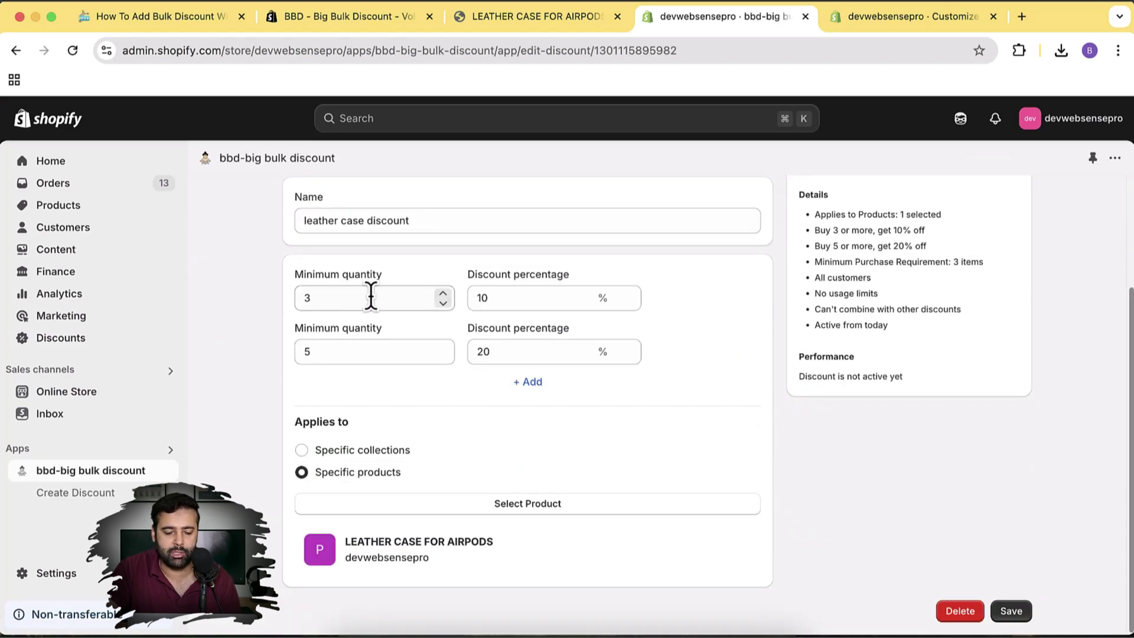
{"action": "scroll", "coordinate": [697, 361], "scroll_direction": "up", "scroll_amount": 3}
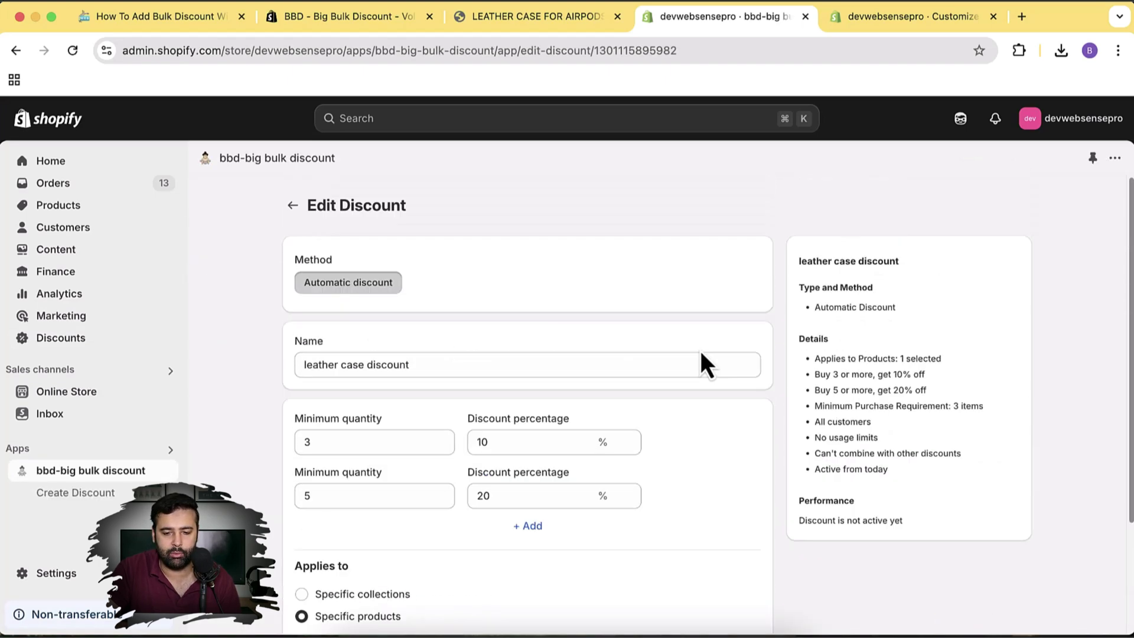
Reload the AirPods case product page in the storefront preview and select the 3 Piece Bundle pack
{"action": "left_click", "coordinate": [559, 18]}
{"action": "scroll", "coordinate": [777, 321], "scroll_direction": "up", "scroll_amount": 1}
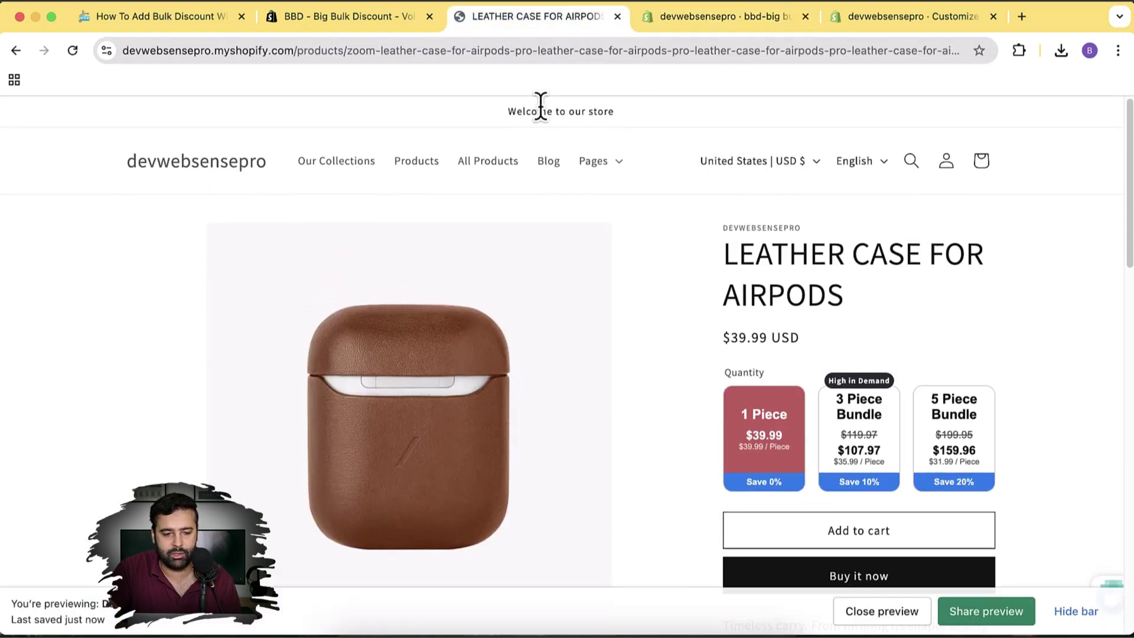
{"action": "left_click", "coordinate": [513, 50]}
{"action": "key", "text": "Return"}
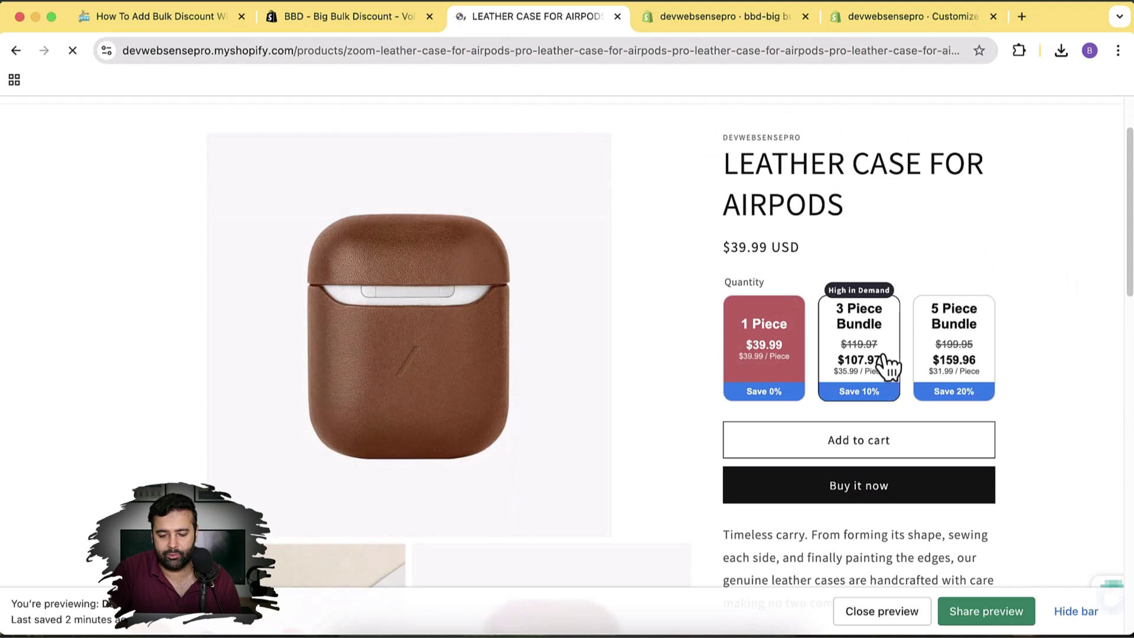
{"action": "left_click", "coordinate": [900, 362]}
{"action": "scroll", "coordinate": [1057, 337], "scroll_direction": "up", "scroll_amount": 2}
{"action": "scroll", "coordinate": [1057, 337], "scroll_direction": "down", "scroll_amount": 3}
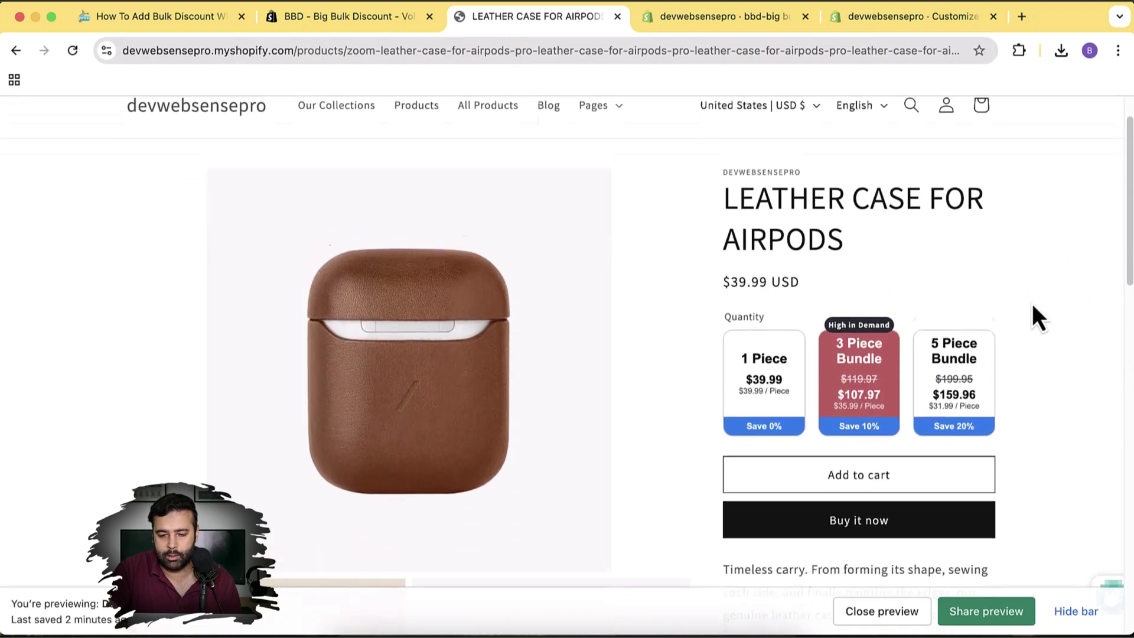
Add the 3 Piece Bundle of the AirPods case to the cart and check its discounted price in the cart
{"action": "left_click", "coordinate": [923, 410]}
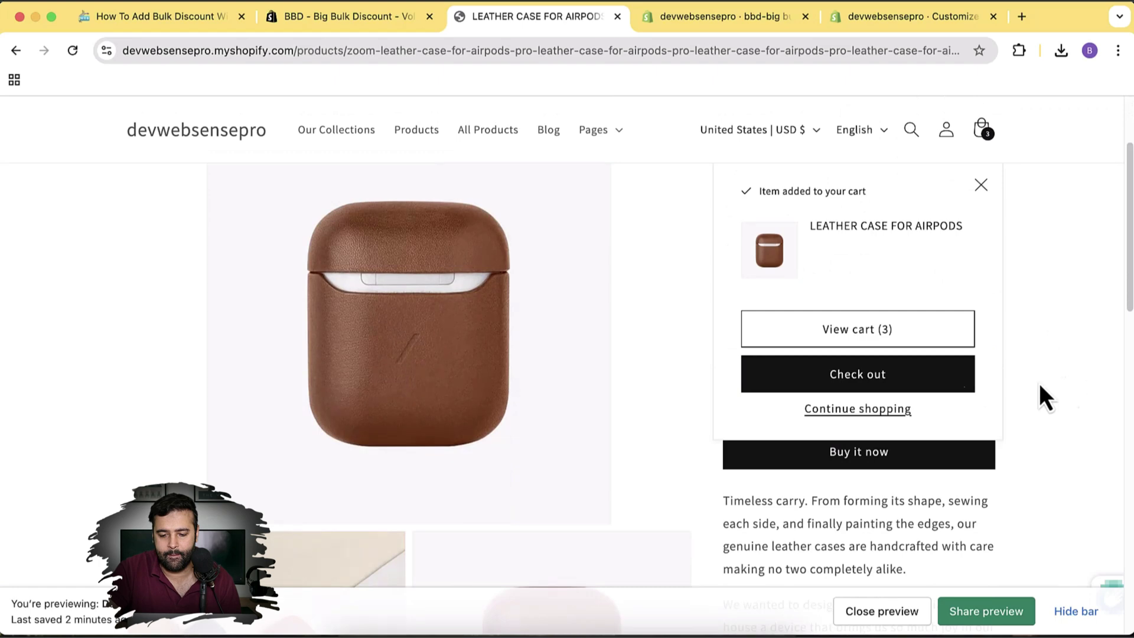
{"action": "left_click", "coordinate": [910, 335]}
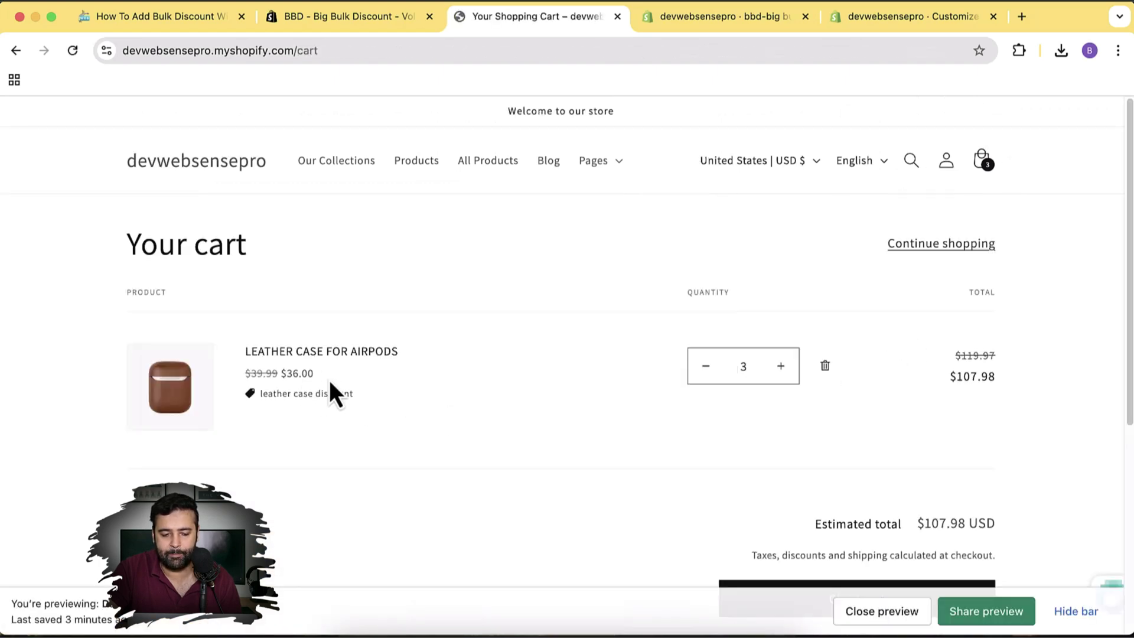
{"action": "left_click_drag", "start_coordinate": [316, 373], "coordinate": [461, 478]}
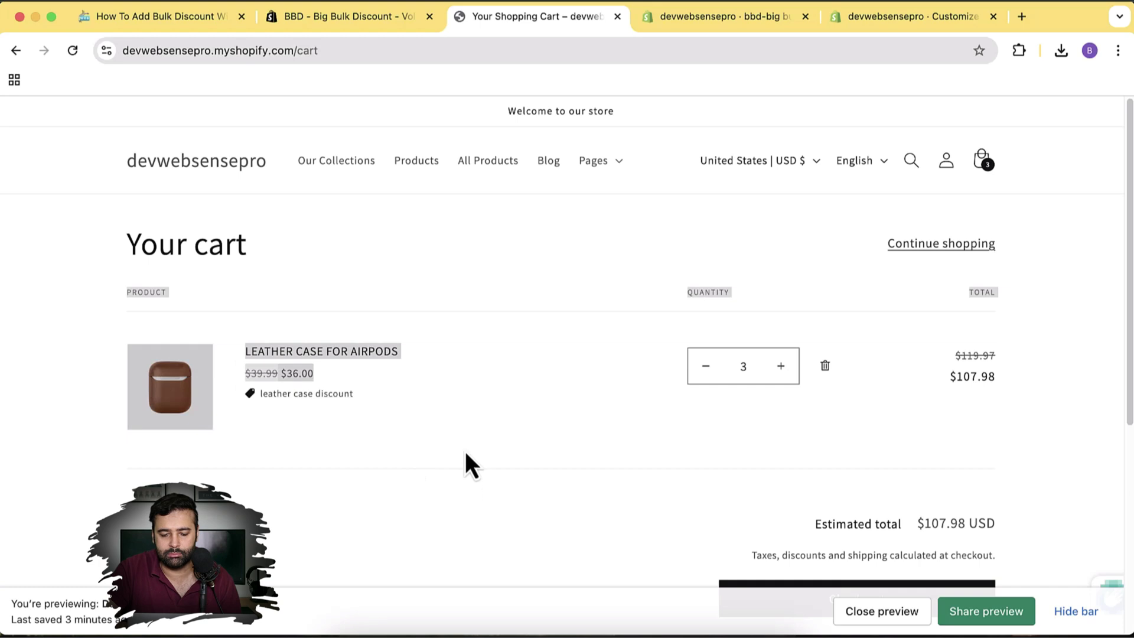
{"action": "left_click", "coordinate": [494, 417]}
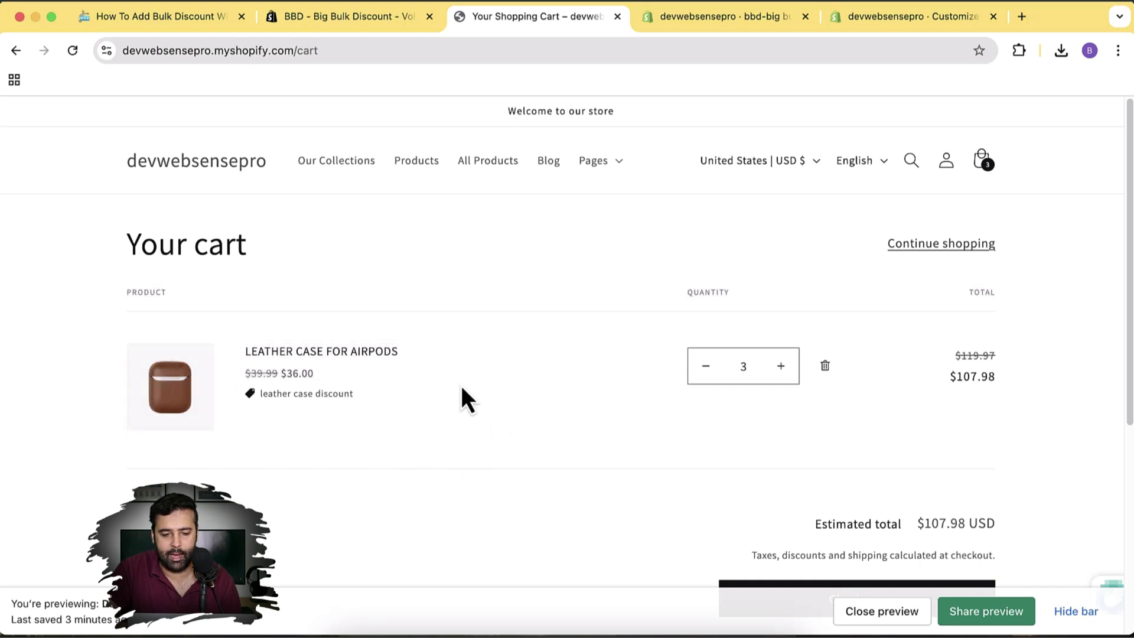
Remove the leather case from the cart and reopen the LEATHER CASE FOR AIRPODS product page from the storefront home page
{"action": "left_click", "coordinate": [216, 159]}
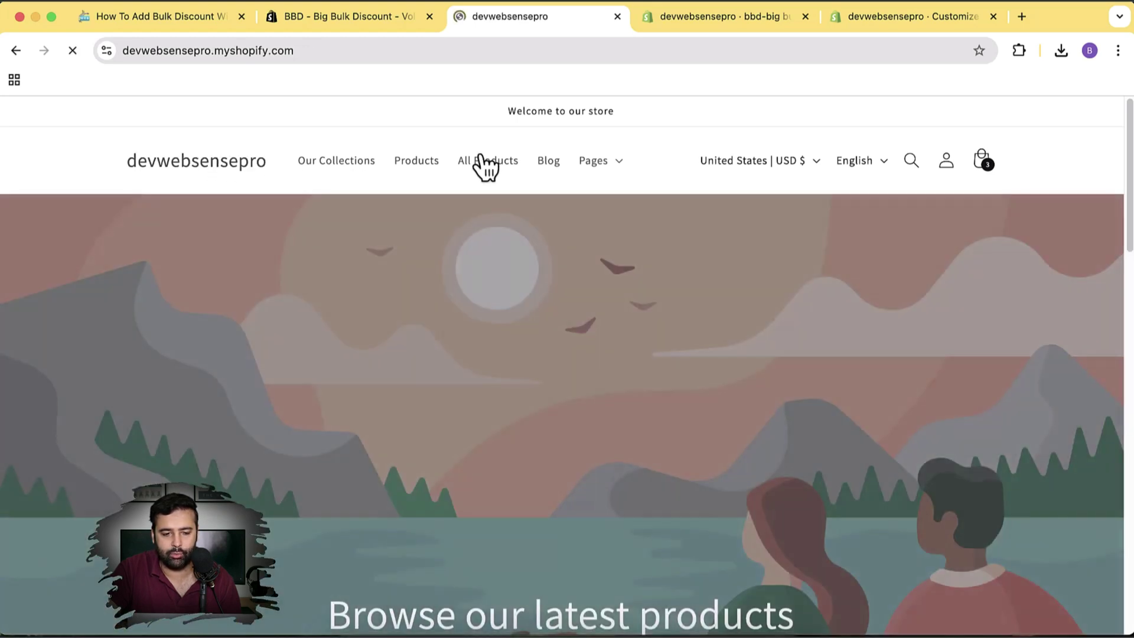
{"action": "left_click", "coordinate": [16, 51]}
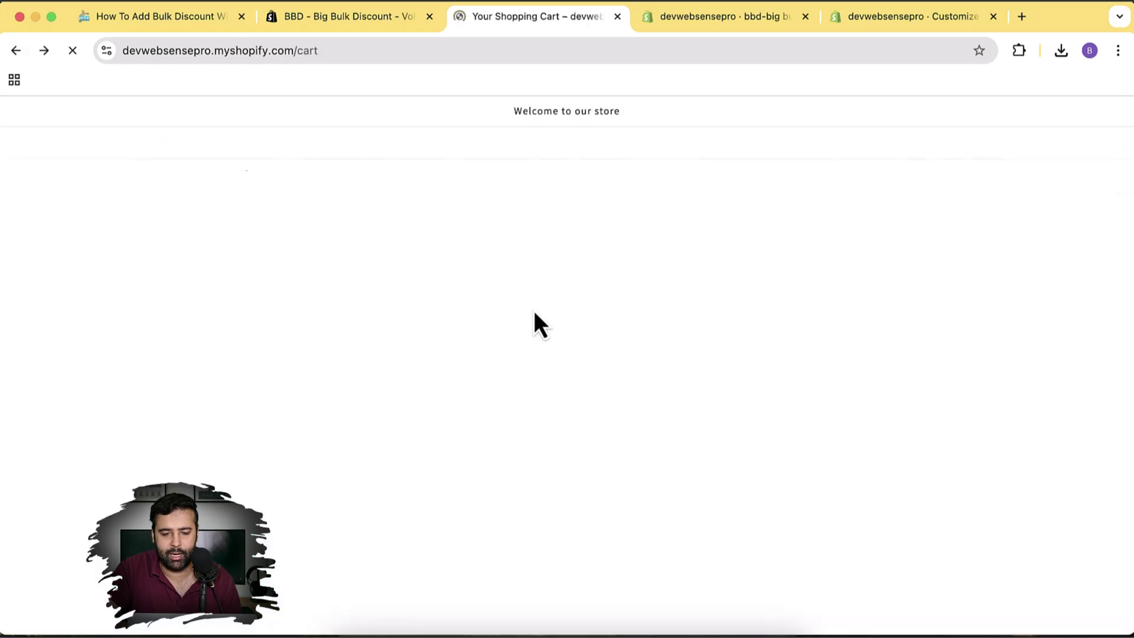
{"action": "left_click", "coordinate": [823, 366]}
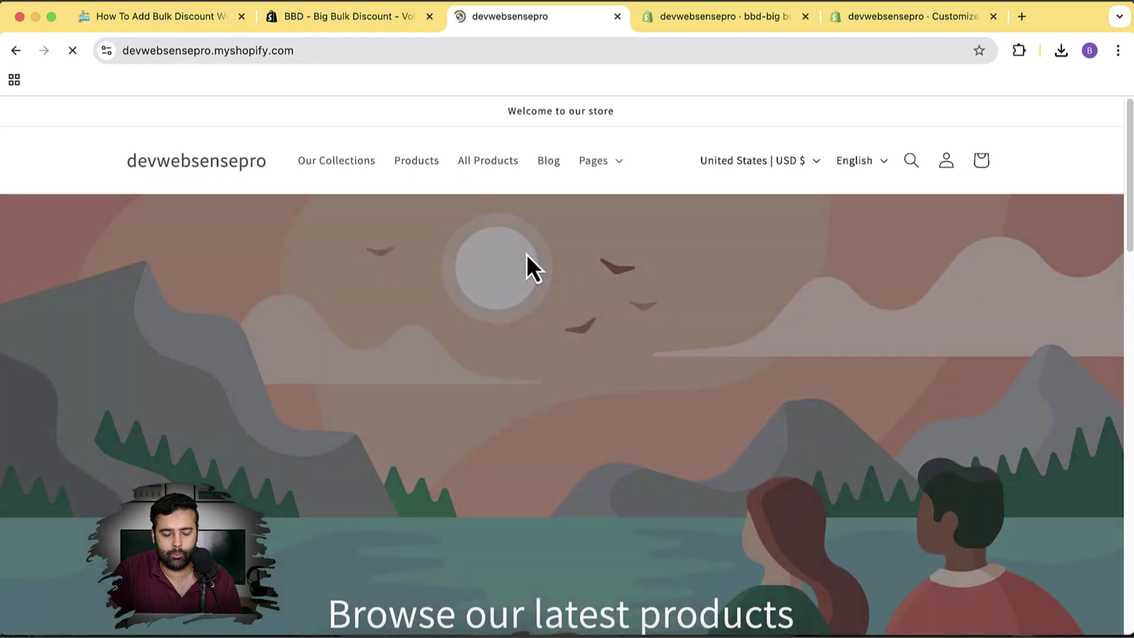
{"action": "scroll", "coordinate": [527, 260], "scroll_direction": "down", "scroll_amount": 15}
{"action": "scroll", "coordinate": [526, 260], "scroll_direction": "up", "scroll_amount": 2}
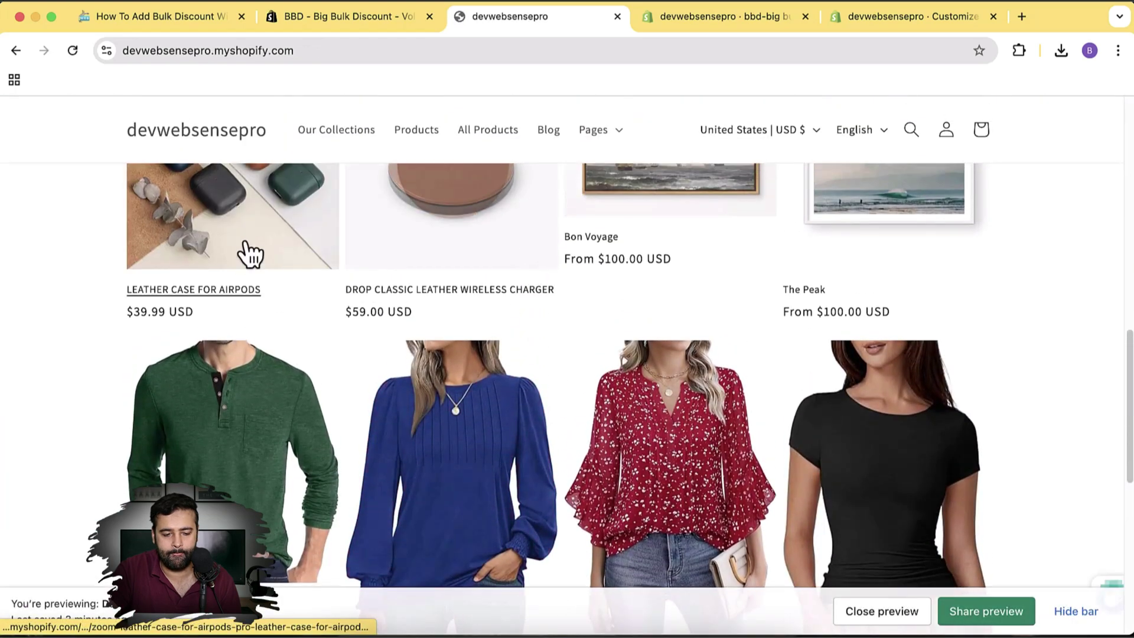
{"action": "left_click", "coordinate": [283, 260]}
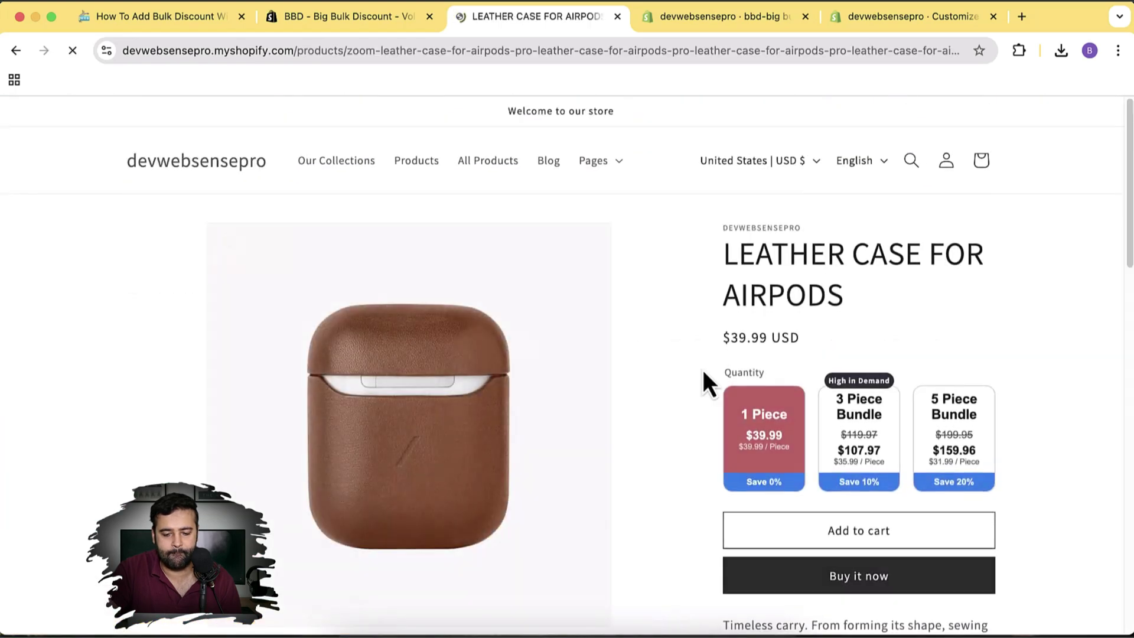
Add the 5 Piece Bundle to the cart and view its discounted price in the cart
{"action": "scroll", "coordinate": [720, 378], "scroll_direction": "down", "scroll_amount": 1}
{"action": "left_click", "coordinate": [959, 402]}
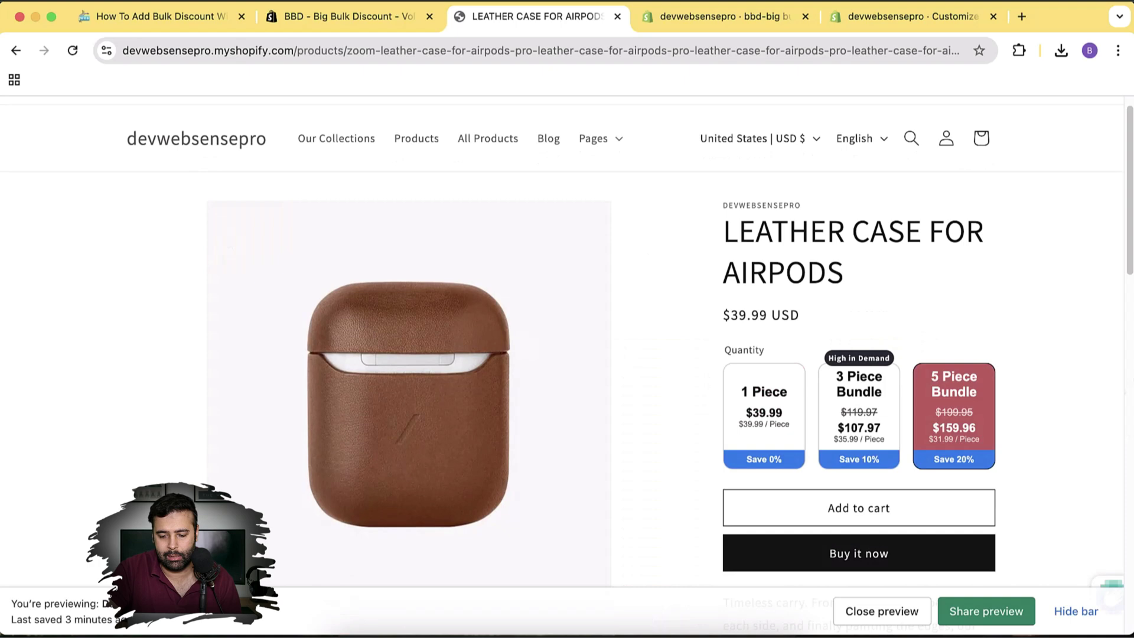
{"action": "left_click", "coordinate": [945, 519]}
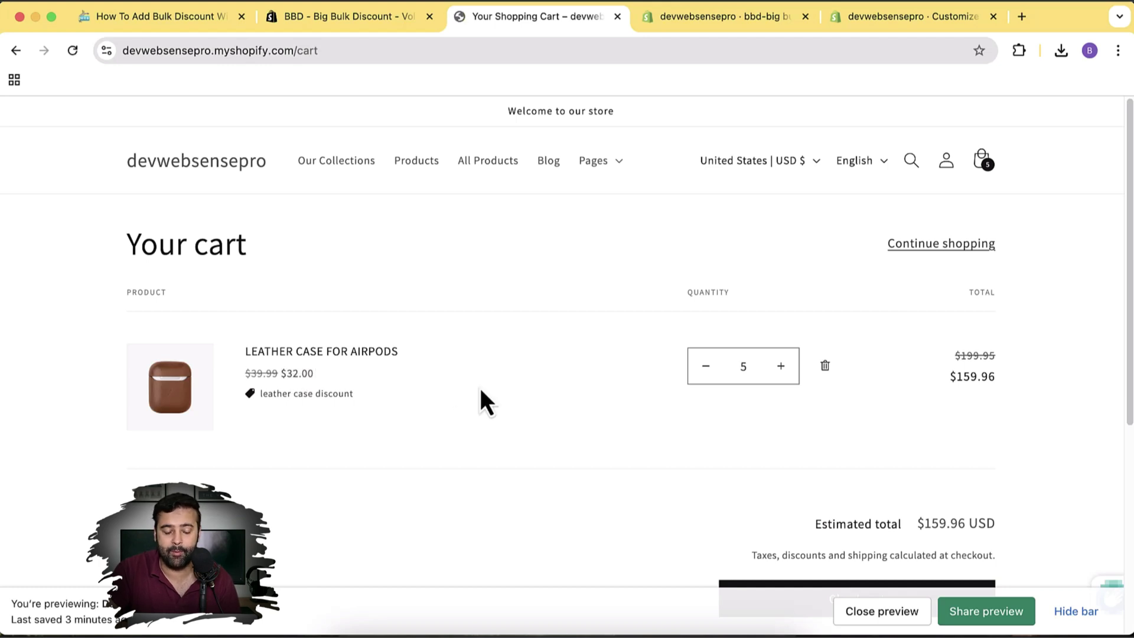
Look at the BBD - Big Bulk Discount app store listing, and reopen the AirPods case product page from the cart
{"action": "left_click", "coordinate": [376, 21]}
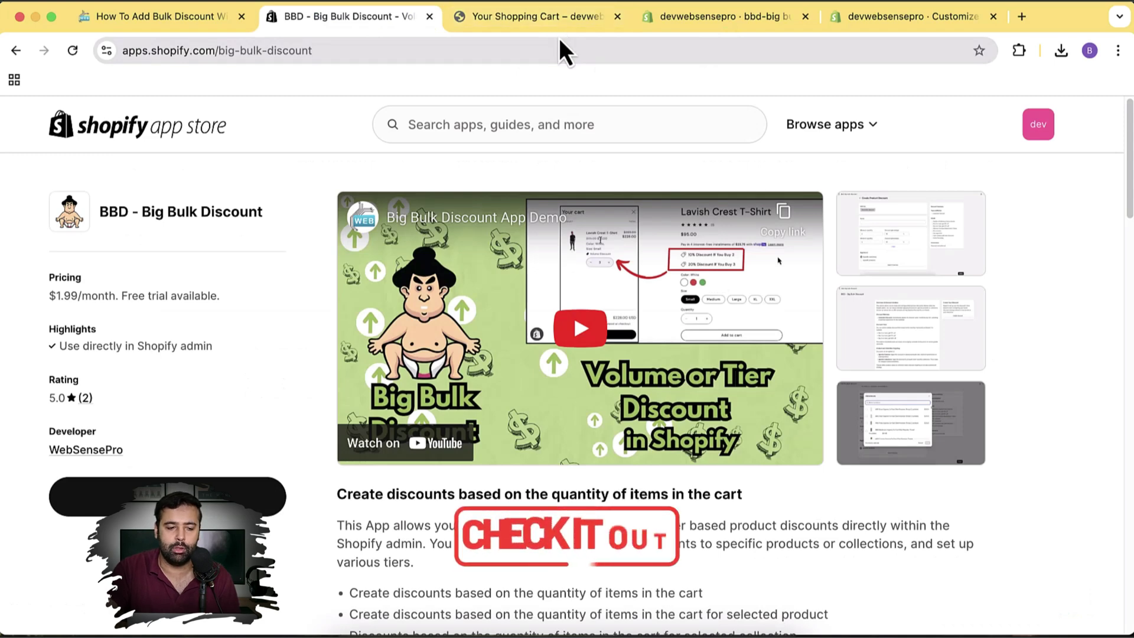
{"action": "left_click", "coordinate": [518, 22]}
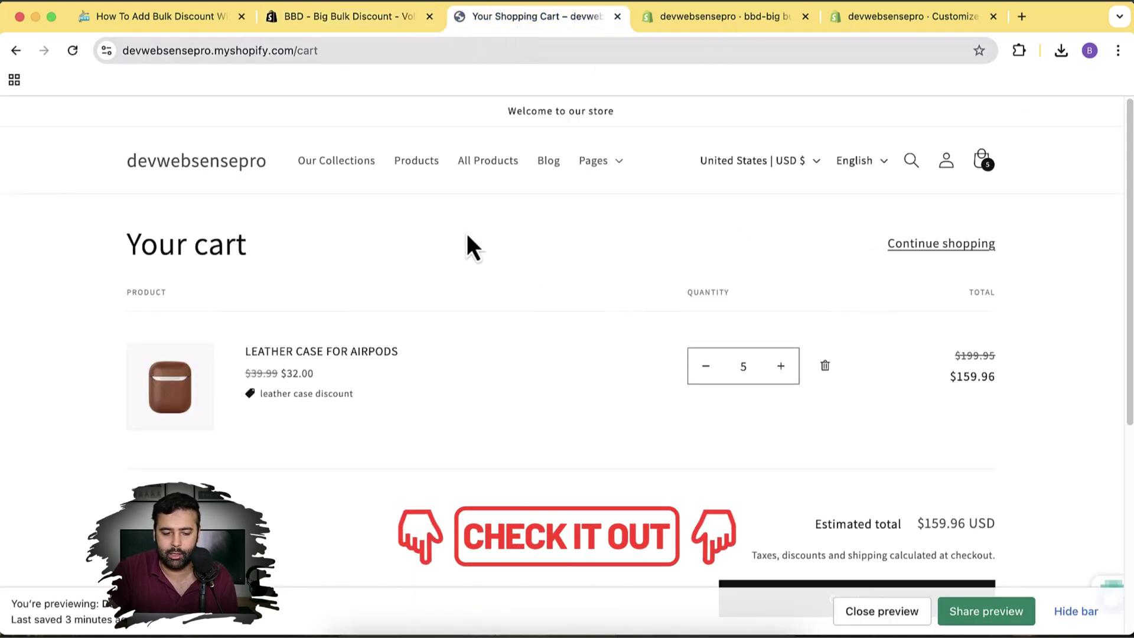
{"action": "left_click", "coordinate": [331, 354]}
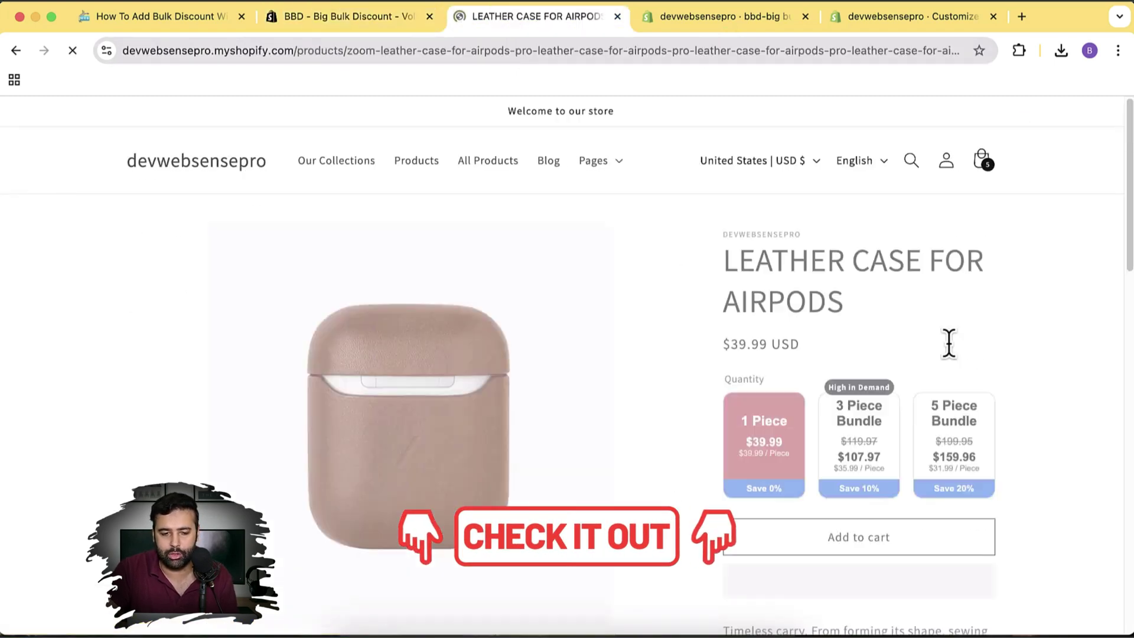